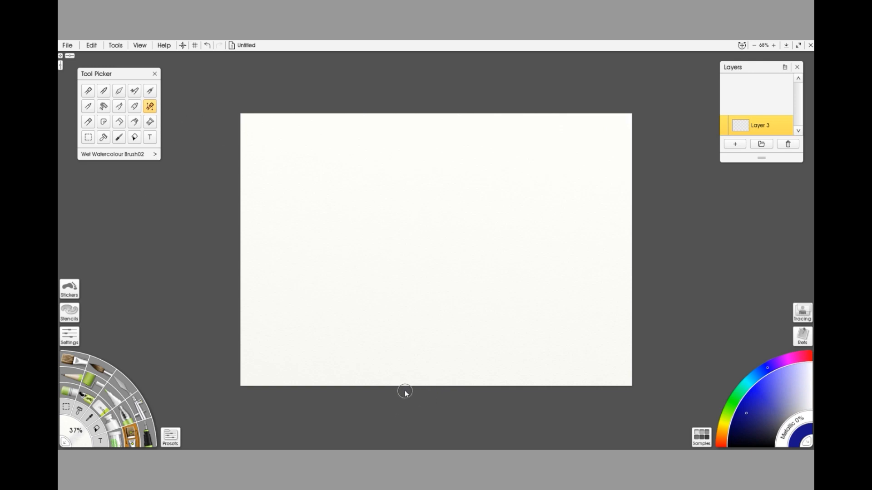
Show the brush settings, test Wet Watercolour Brush02 with a blue patch in the middle of the canvas, and undo the patch.
{"action": "left_click", "coordinate": [73, 342]}
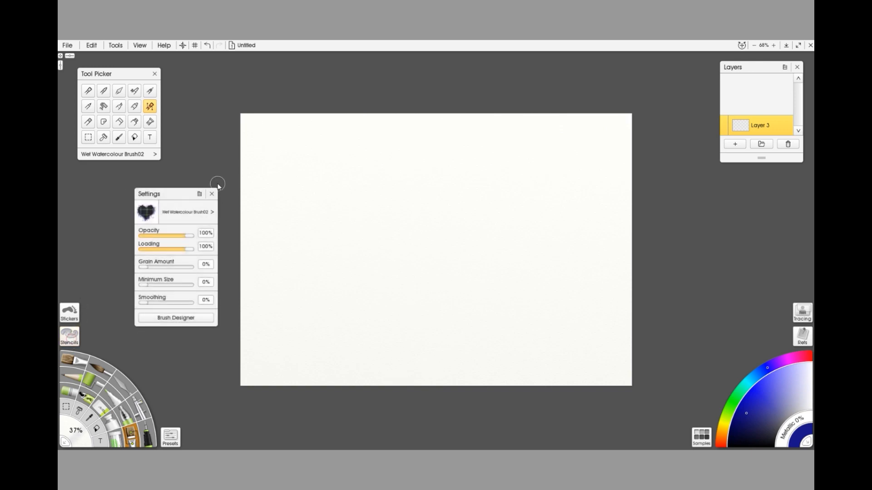
{"action": "mouse_move", "coordinate": [177, 199]}
{"action": "left_mouse_down"}
{"action": "mouse_move", "coordinate": [206, 173]}
{"action": "mouse_move", "coordinate": [195, 168]}
{"action": "mouse_move", "coordinate": [197, 186]}
{"action": "left_mouse_up"}
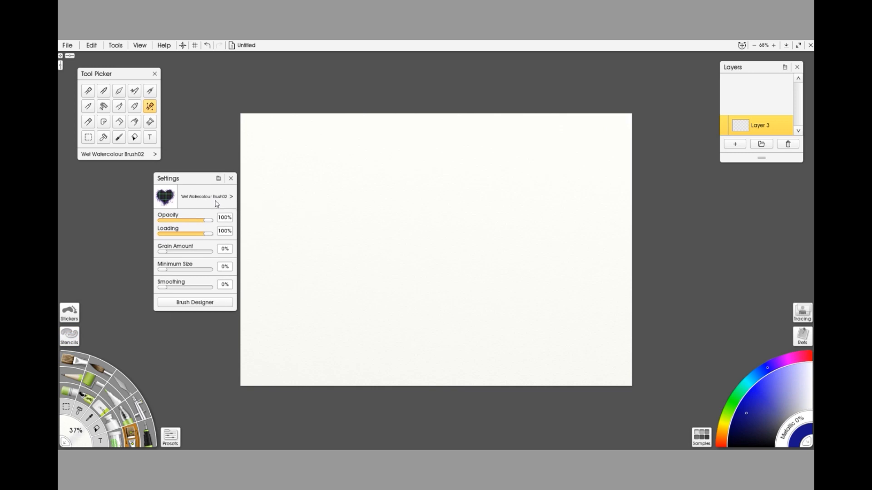
{"action": "mouse_move", "coordinate": [399, 229]}
{"action": "left_mouse_down"}
{"action": "mouse_move", "coordinate": [502, 244]}
{"action": "mouse_move", "coordinate": [476, 261]}
{"action": "mouse_move", "coordinate": [478, 248]}
{"action": "mouse_move", "coordinate": [467, 280]}
{"action": "mouse_move", "coordinate": [488, 280]}
{"action": "mouse_move", "coordinate": [419, 255]}
{"action": "mouse_move", "coordinate": [490, 268]}
{"action": "mouse_move", "coordinate": [476, 258]}
{"action": "mouse_move", "coordinate": [491, 274]}
{"action": "mouse_move", "coordinate": [418, 270]}
{"action": "mouse_move", "coordinate": [446, 269]}
{"action": "mouse_move", "coordinate": [434, 263]}
{"action": "mouse_move", "coordinate": [438, 238]}
{"action": "mouse_move", "coordinate": [451, 232]}
{"action": "mouse_move", "coordinate": [441, 225]}
{"action": "mouse_move", "coordinate": [460, 229]}
{"action": "mouse_move", "coordinate": [469, 256]}
{"action": "mouse_move", "coordinate": [456, 244]}
{"action": "mouse_move", "coordinate": [438, 248]}
{"action": "mouse_move", "coordinate": [426, 232]}
{"action": "mouse_move", "coordinate": [450, 222]}
{"action": "mouse_move", "coordinate": [446, 262]}
{"action": "mouse_move", "coordinate": [437, 237]}
{"action": "mouse_move", "coordinate": [455, 249]}
{"action": "mouse_move", "coordinate": [404, 254]}
{"action": "mouse_move", "coordinate": [430, 256]}
{"action": "mouse_move", "coordinate": [410, 268]}
{"action": "mouse_move", "coordinate": [464, 256]}
{"action": "mouse_move", "coordinate": [429, 241]}
{"action": "mouse_move", "coordinate": [390, 245]}
{"action": "mouse_move", "coordinate": [476, 258]}
{"action": "mouse_move", "coordinate": [427, 267]}
{"action": "mouse_move", "coordinate": [422, 281]}
{"action": "mouse_move", "coordinate": [489, 277]}
{"action": "mouse_move", "coordinate": [428, 288]}
{"action": "left_mouse_up"}
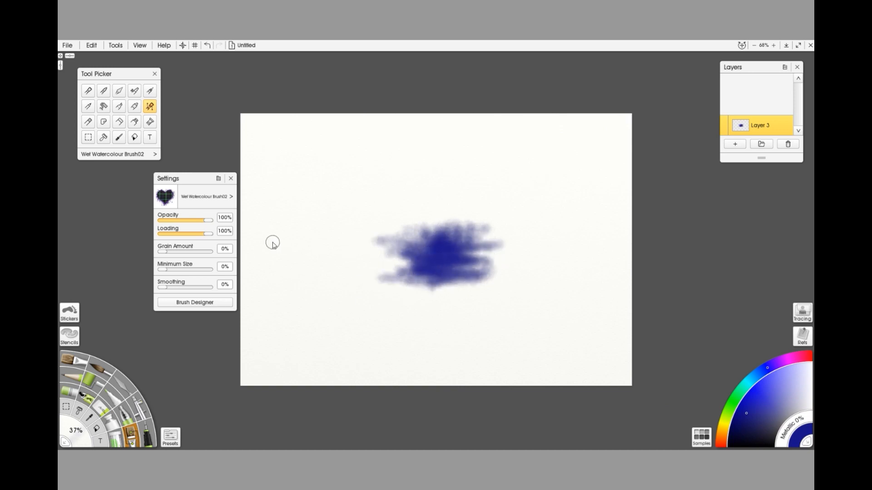
{"action": "left_click", "coordinate": [207, 45]}
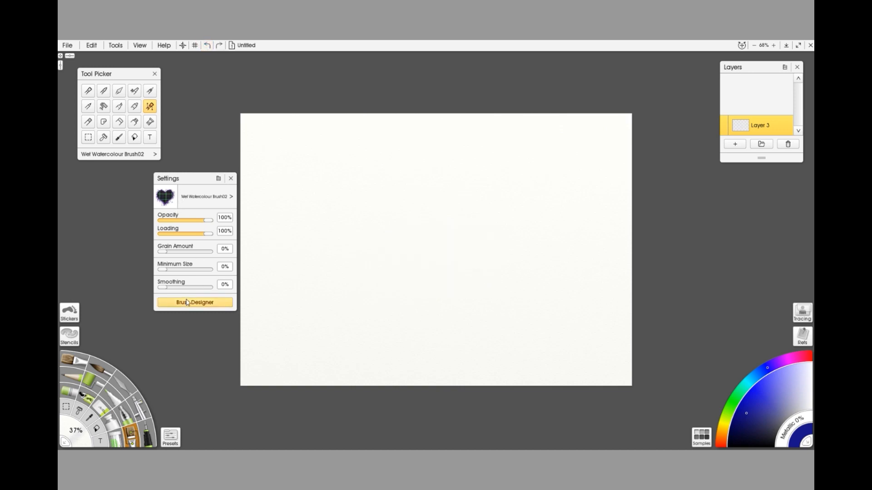
{"action": "left_click_drag", "start_coordinate": [182, 179], "coordinate": [160, 178]}
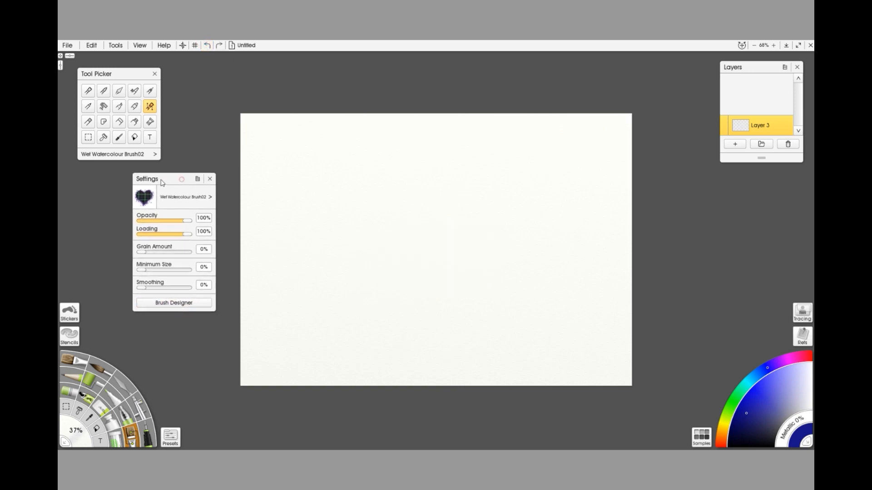
Start a new preset from the current brush and add a preset group named "Brush demo" for it.
{"action": "left_click", "coordinate": [197, 178]}
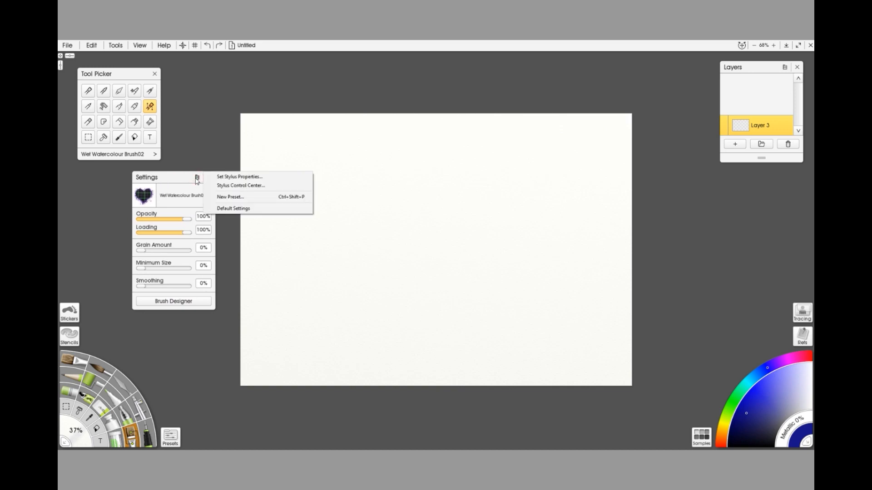
{"action": "left_click", "coordinate": [221, 199]}
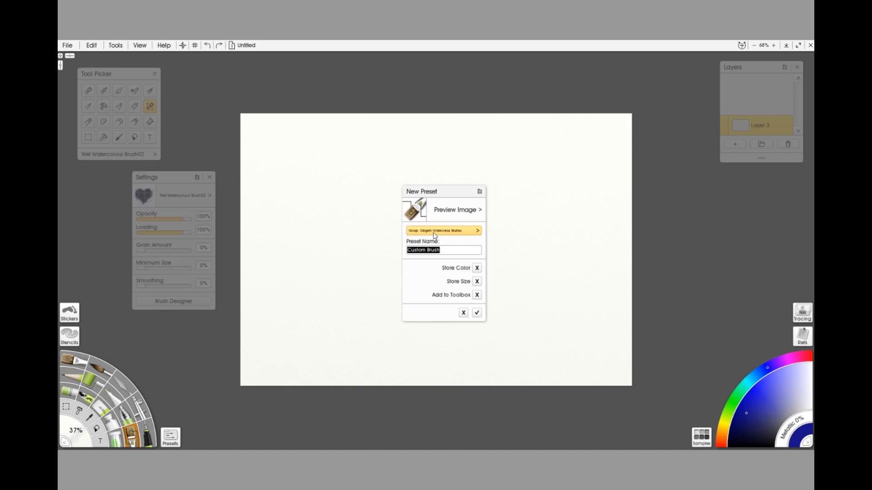
{"action": "left_click", "coordinate": [481, 192]}
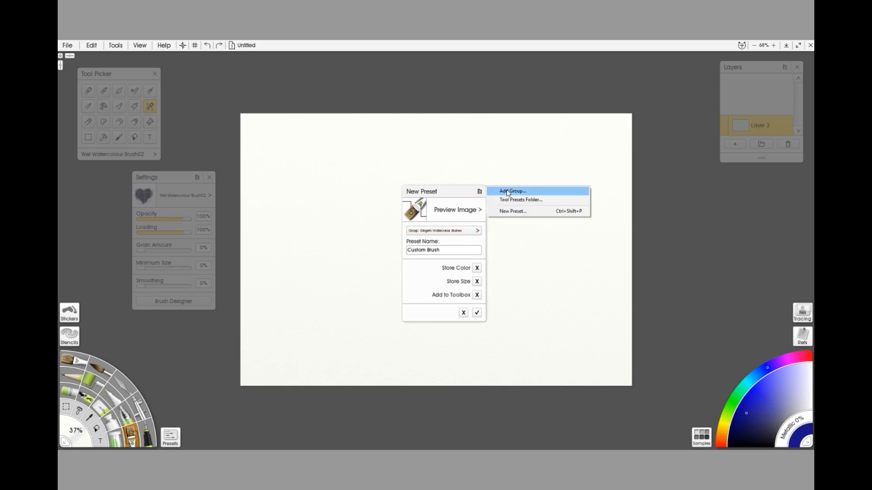
{"action": "left_click", "coordinate": [449, 194]}
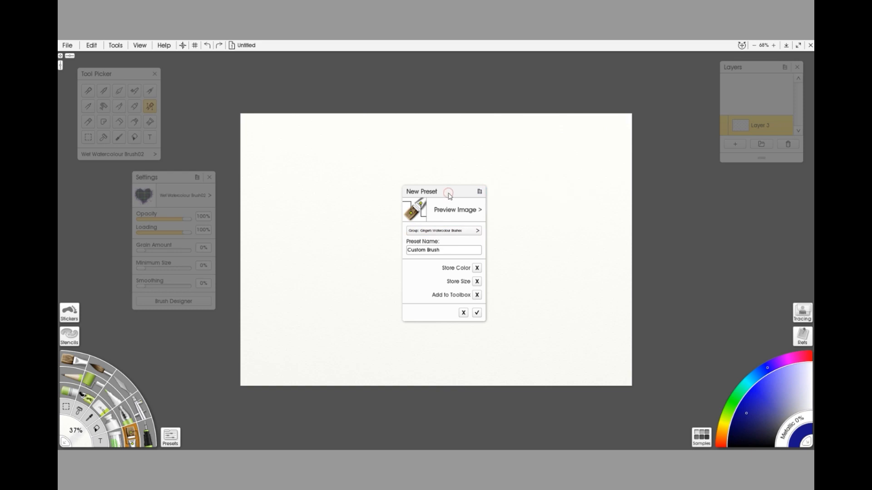
{"action": "left_click", "coordinate": [480, 192]}
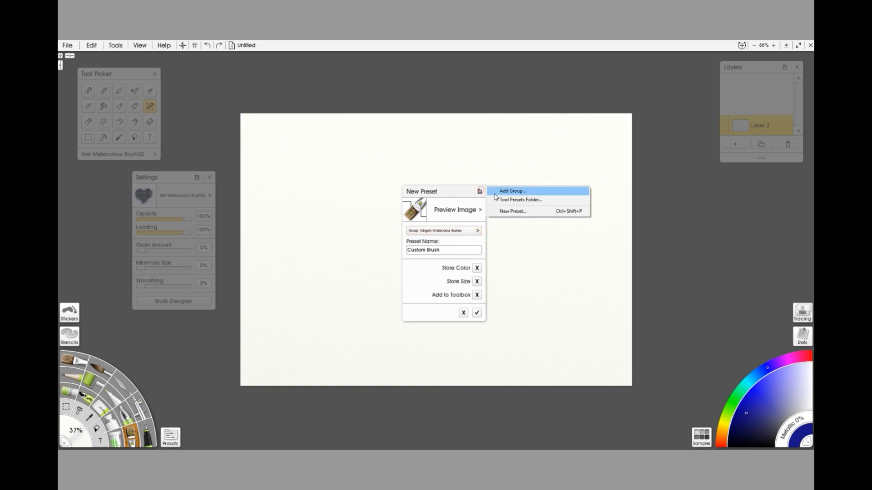
{"action": "left_click", "coordinate": [500, 193]}
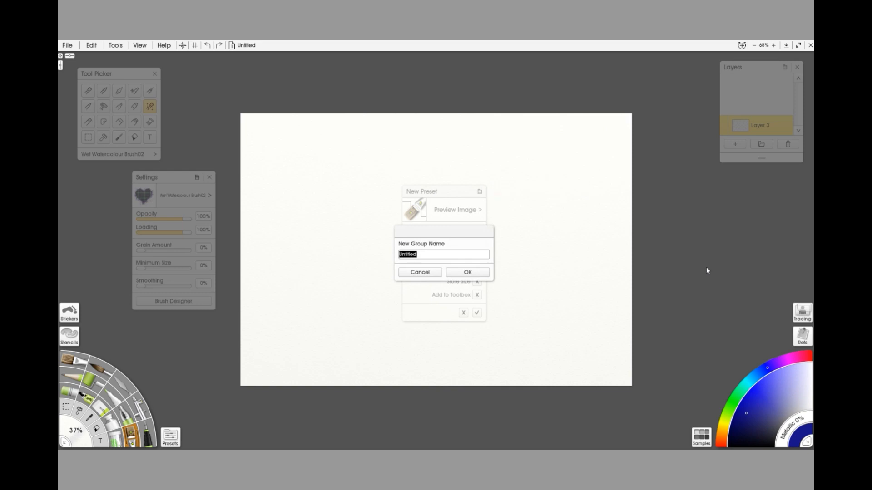
{"action": "type", "text": "Brush demo"}
{"action": "key", "text": "Return"}
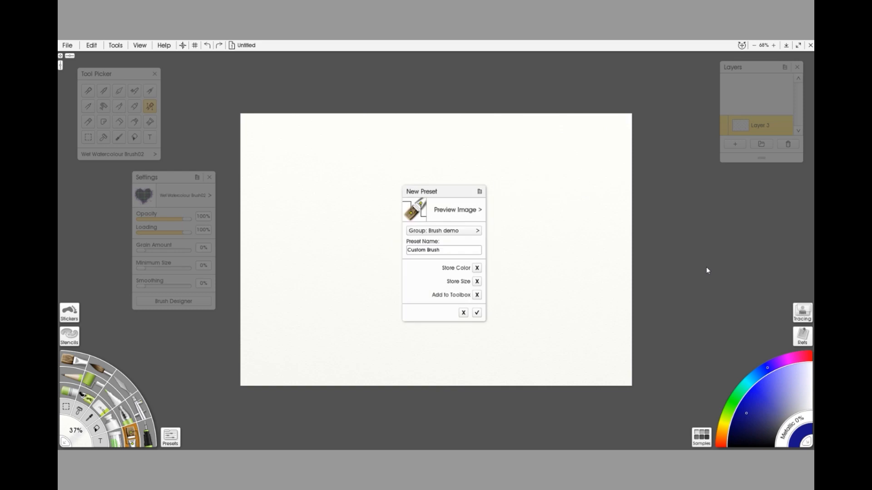
Name the preset "brush demo1", toggle its Add to Toolbox option and save it.
{"action": "left_click", "coordinate": [448, 251]}
{"action": "double_click", "coordinate": [448, 252]}
{"action": "type", "text": "brush demo1"}
{"action": "left_click", "coordinate": [477, 295]}
{"action": "left_click", "coordinate": [477, 314]}
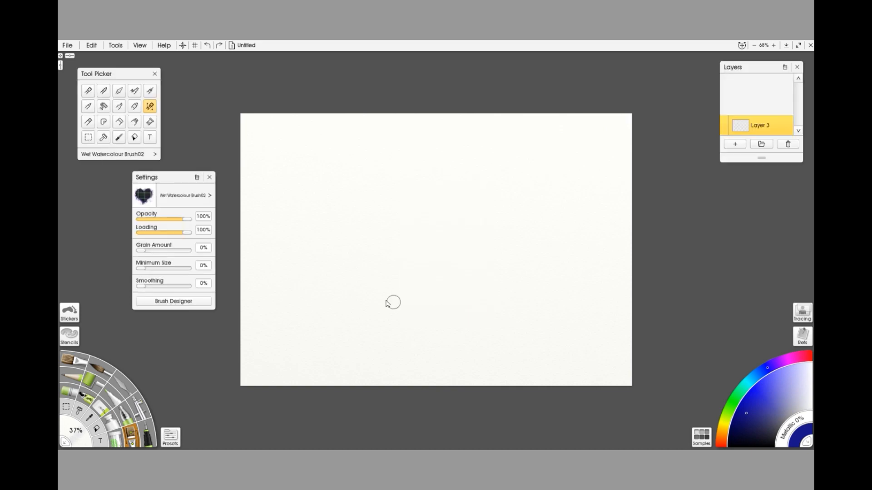
Open the Brush Designer, load the brush demo1 preset from the Brush demo group and view the brush head options.
{"action": "left_click", "coordinate": [160, 302]}
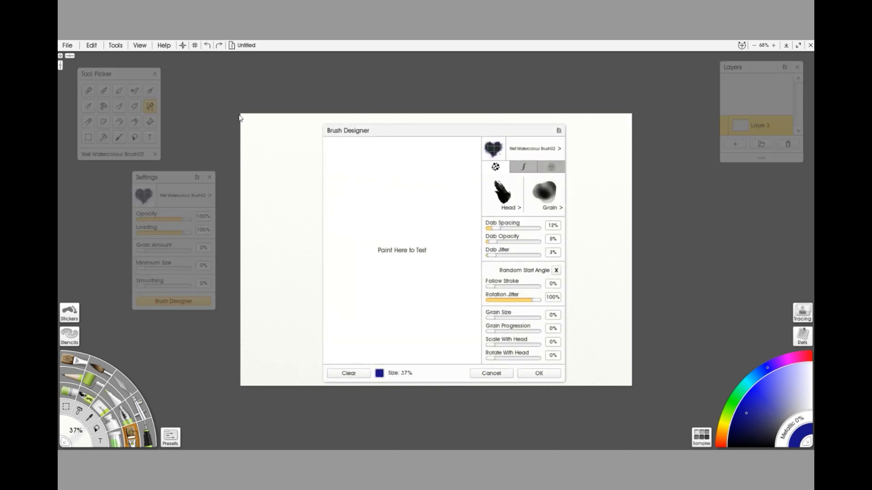
{"action": "left_click", "coordinate": [525, 149]}
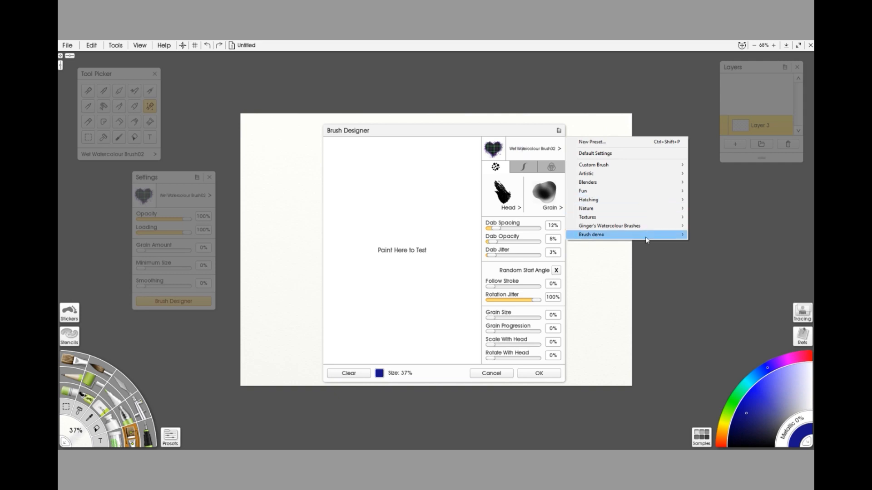
{"action": "mouse_move", "coordinate": [640, 234]}
{"action": "left_click", "coordinate": [715, 234]}
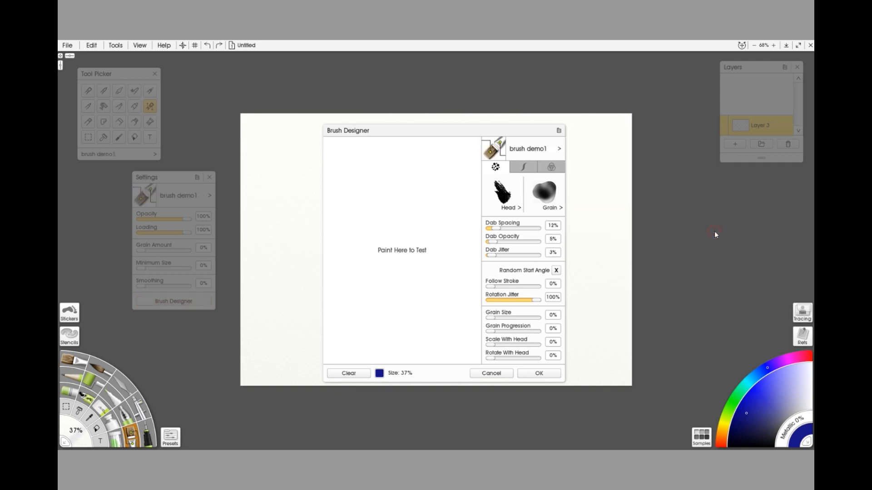
{"action": "left_click", "coordinate": [508, 208]}
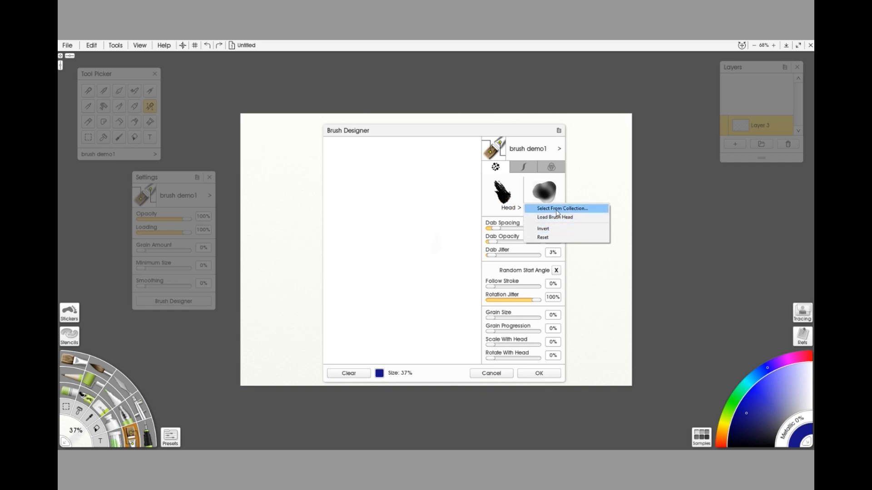
{"action": "left_click", "coordinate": [431, 208]}
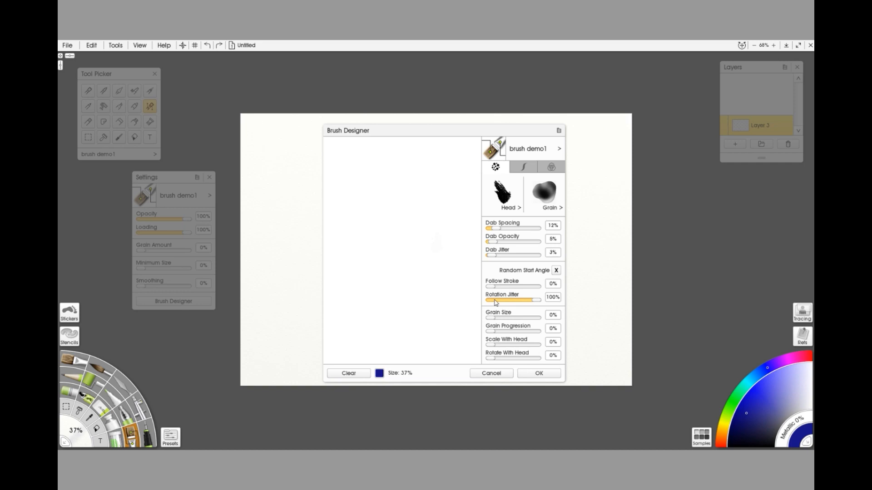
Try a 38% dab spacing and 32% dab opacity with a test stroke, then cancel the brush changes.
{"action": "left_click", "coordinate": [515, 228]}
{"action": "left_click", "coordinate": [498, 242]}
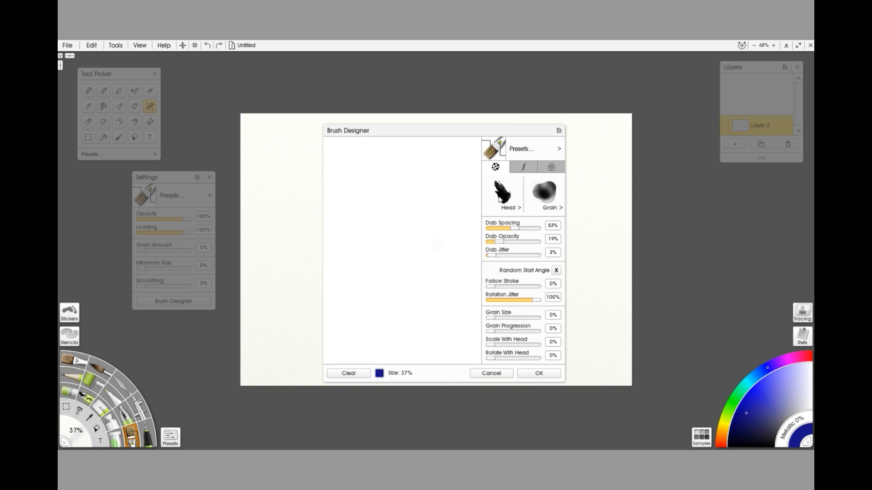
{"action": "left_click", "coordinate": [405, 205]}
{"action": "left_click", "coordinate": [505, 241]}
{"action": "left_click", "coordinate": [508, 229]}
{"action": "mouse_move", "coordinate": [424, 214]}
{"action": "left_mouse_down"}
{"action": "mouse_move", "coordinate": [395, 229]}
{"action": "mouse_move", "coordinate": [410, 245]}
{"action": "mouse_move", "coordinate": [382, 245]}
{"action": "mouse_move", "coordinate": [420, 212]}
{"action": "mouse_move", "coordinate": [363, 218]}
{"action": "mouse_move", "coordinate": [384, 241]}
{"action": "left_mouse_up"}
{"action": "left_click", "coordinate": [491, 373]}
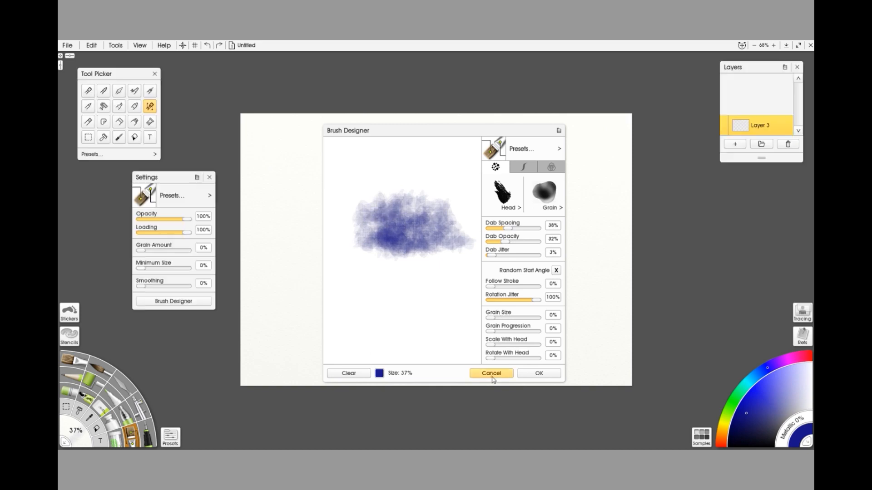
Reopen the Brush Designer and reset the brush to its default settings.
{"action": "left_click", "coordinate": [171, 302]}
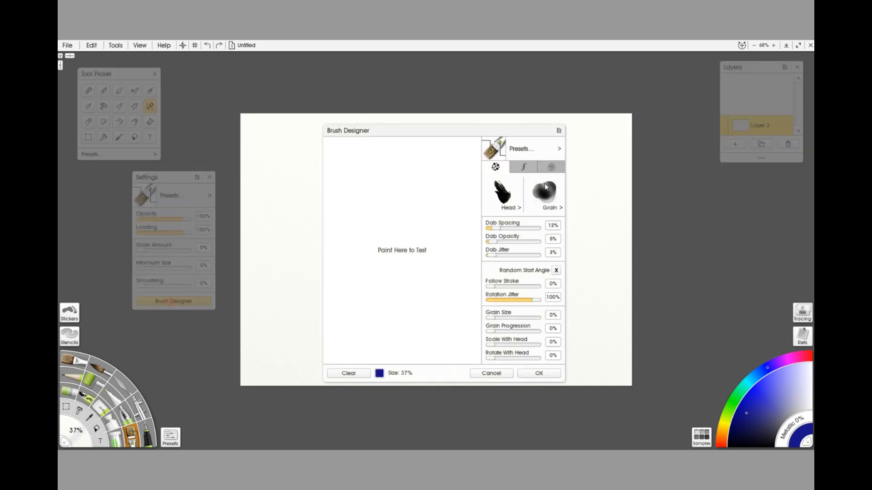
{"action": "left_click", "coordinate": [531, 150]}
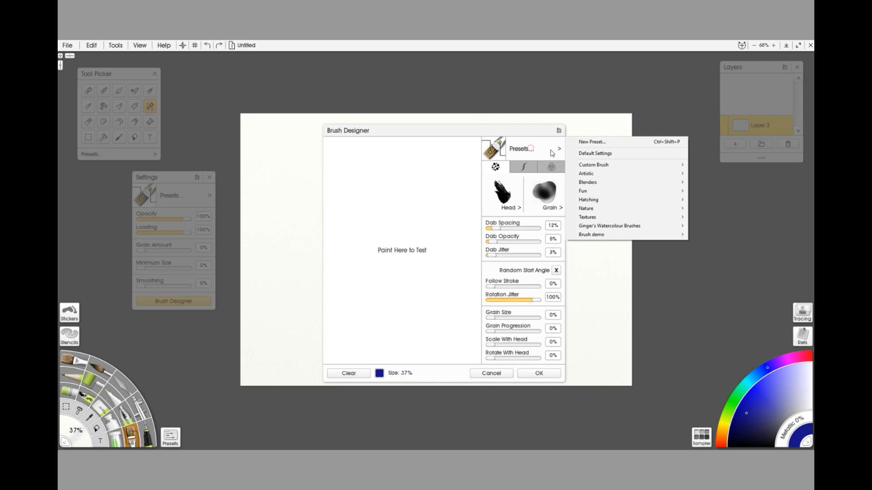
{"action": "left_click", "coordinate": [586, 153]}
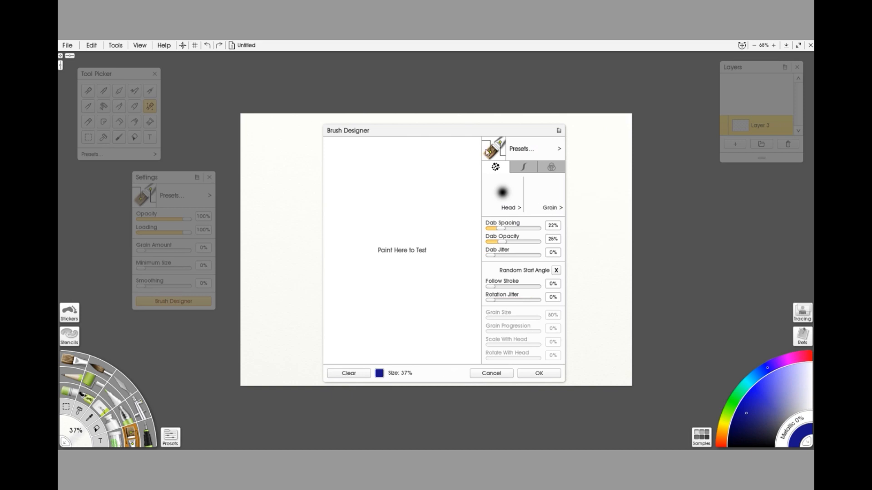
{"action": "left_click", "coordinate": [558, 150]}
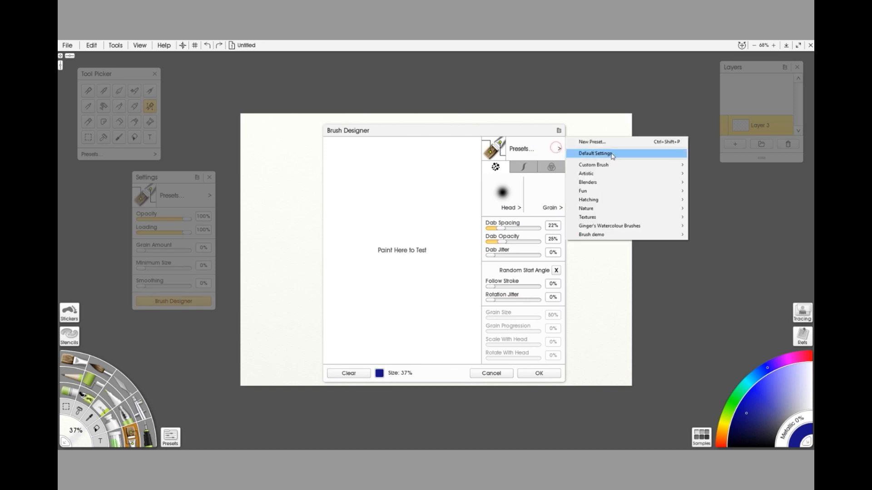
{"action": "left_click", "coordinate": [552, 142]}
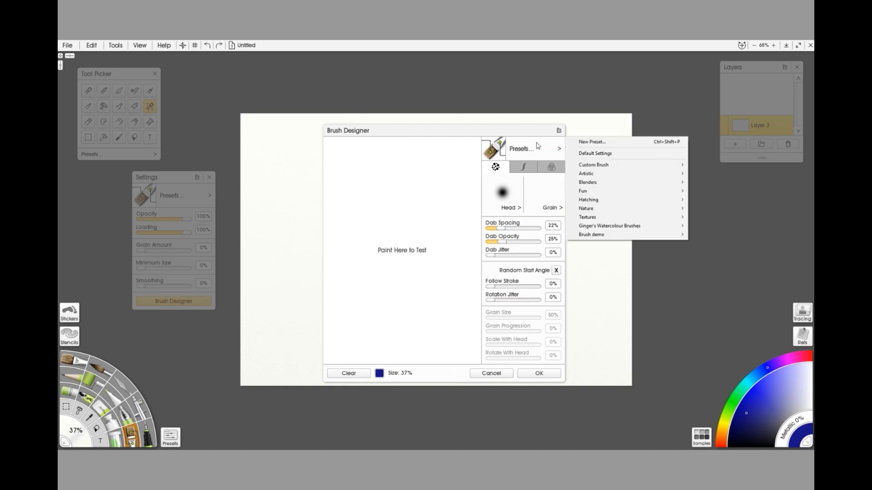
{"action": "left_click", "coordinate": [514, 129]}
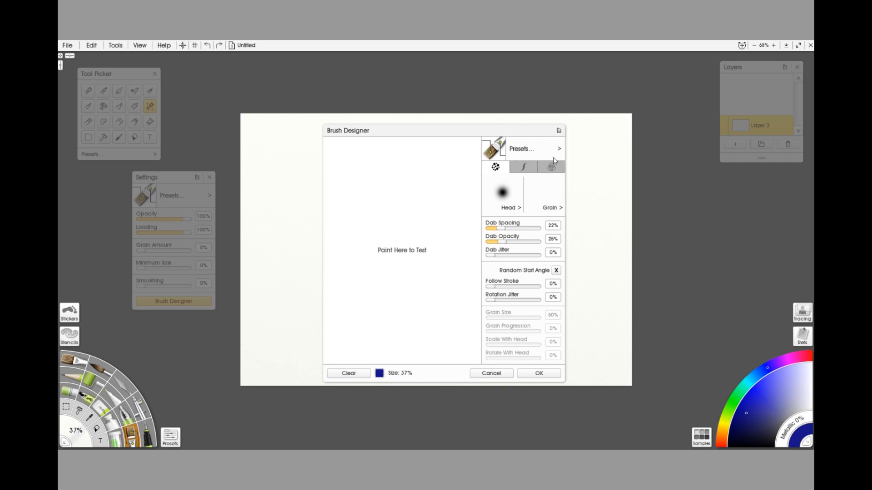
Test the default brush with freehand strokes in the preview area, clearing the area after each trial.
{"action": "left_click", "coordinate": [352, 374]}
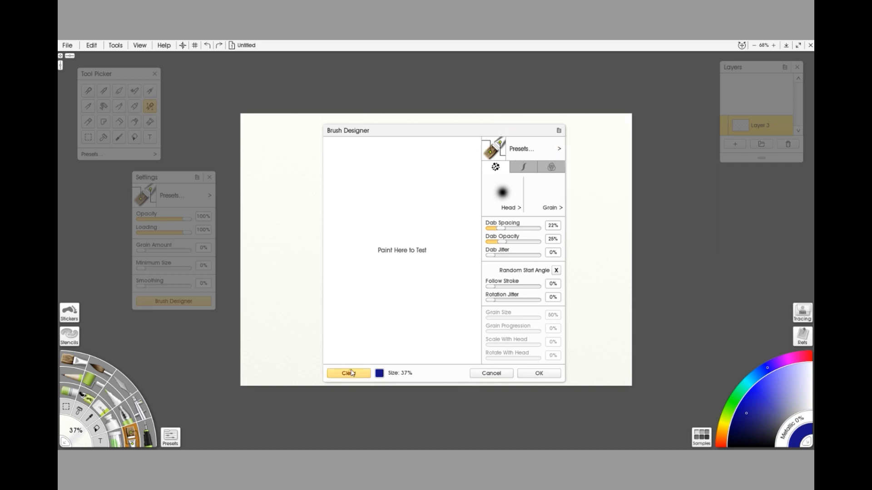
{"action": "mouse_move", "coordinate": [396, 181]}
{"action": "left_mouse_down"}
{"action": "mouse_move", "coordinate": [373, 263]}
{"action": "mouse_move", "coordinate": [404, 295]}
{"action": "mouse_move", "coordinate": [424, 285]}
{"action": "mouse_move", "coordinate": [394, 254]}
{"action": "mouse_move", "coordinate": [454, 230]}
{"action": "mouse_move", "coordinate": [413, 261]}
{"action": "mouse_move", "coordinate": [395, 314]}
{"action": "mouse_move", "coordinate": [383, 257]}
{"action": "mouse_move", "coordinate": [396, 188]}
{"action": "mouse_move", "coordinate": [377, 252]}
{"action": "left_mouse_up"}
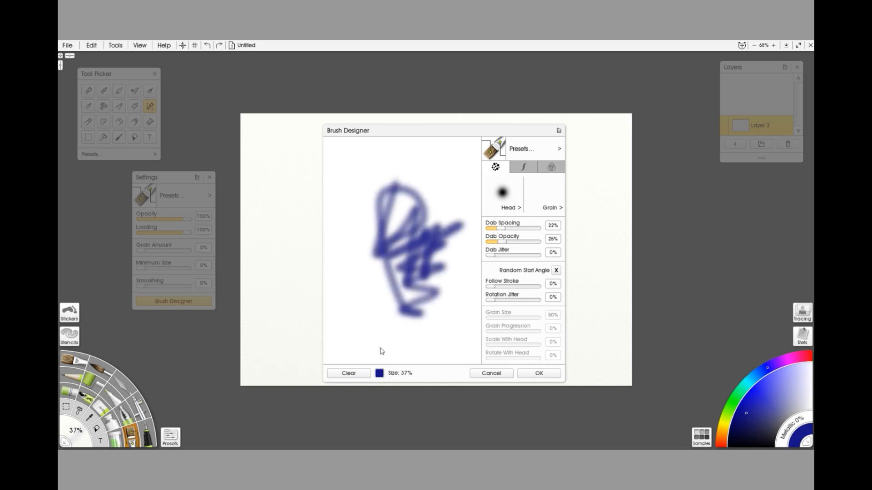
{"action": "left_click", "coordinate": [350, 373]}
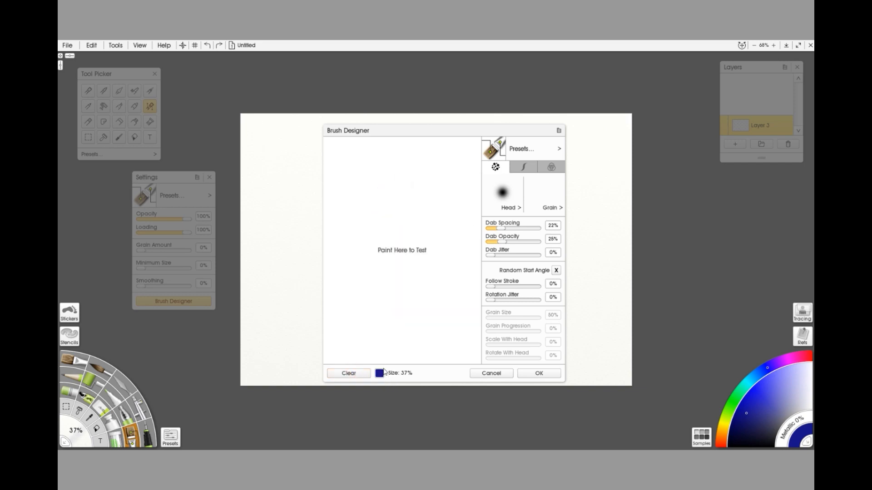
{"action": "left_click_drag", "start_coordinate": [392, 195], "coordinate": [366, 265]}
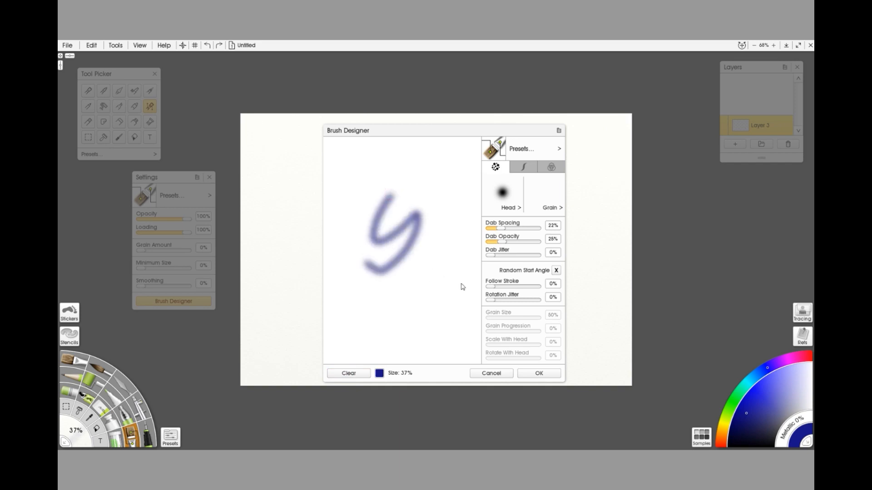
{"action": "left_click", "coordinate": [347, 375]}
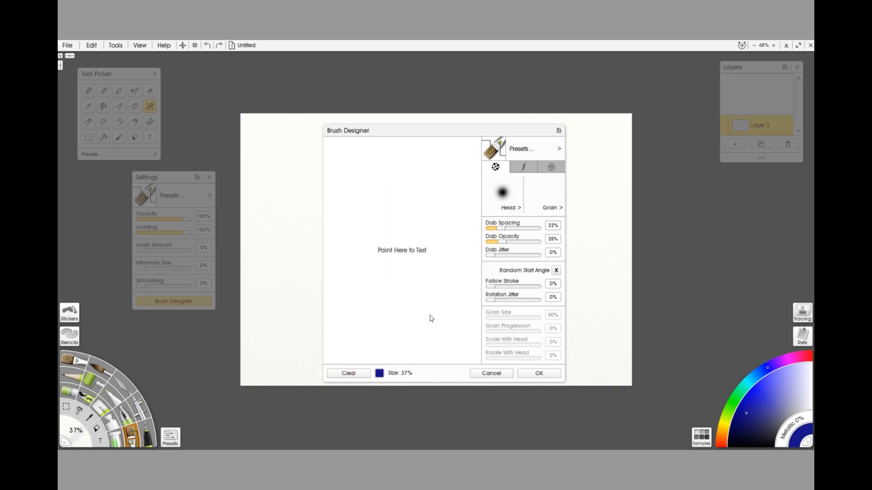
Look through the brush's stroke settings and the remaining settings page, returning to the head and dab settings.
{"action": "left_click", "coordinate": [523, 166]}
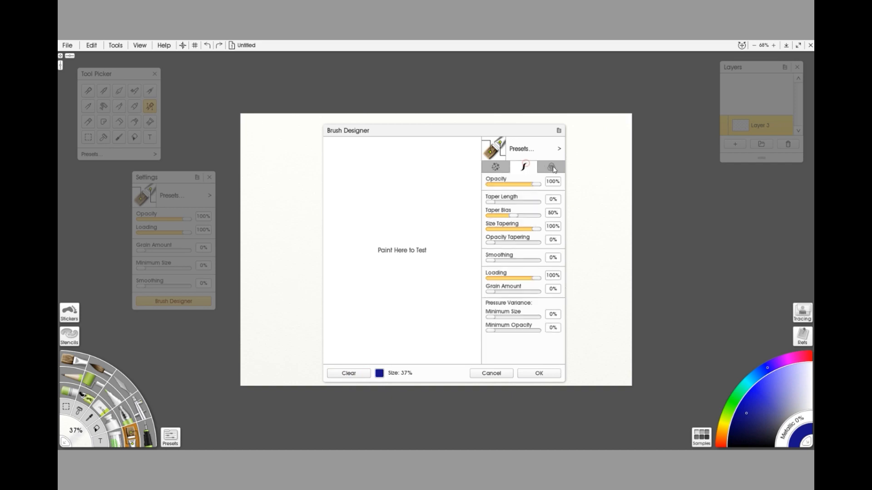
{"action": "left_click", "coordinate": [551, 166]}
{"action": "left_click", "coordinate": [496, 167]}
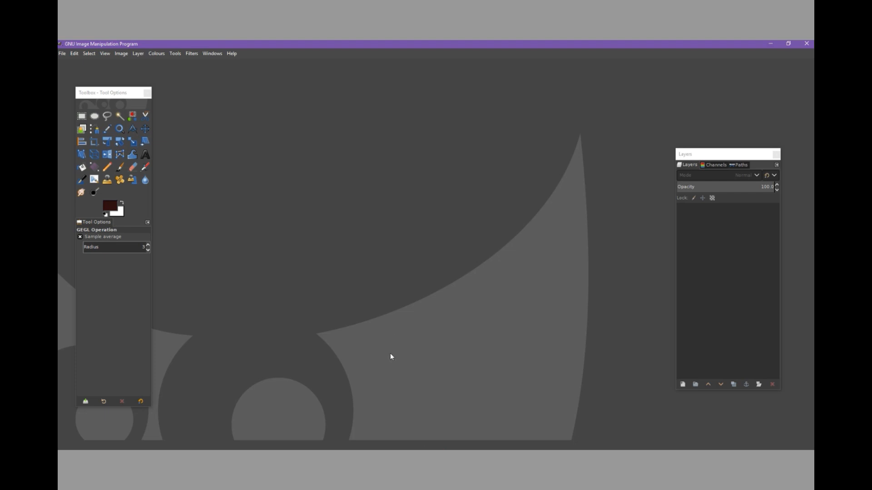
Switch to the Shapes Watercolor folder in File Explorer and move its window fully into view.
{"action": "key", "text": "alt+Tab"}
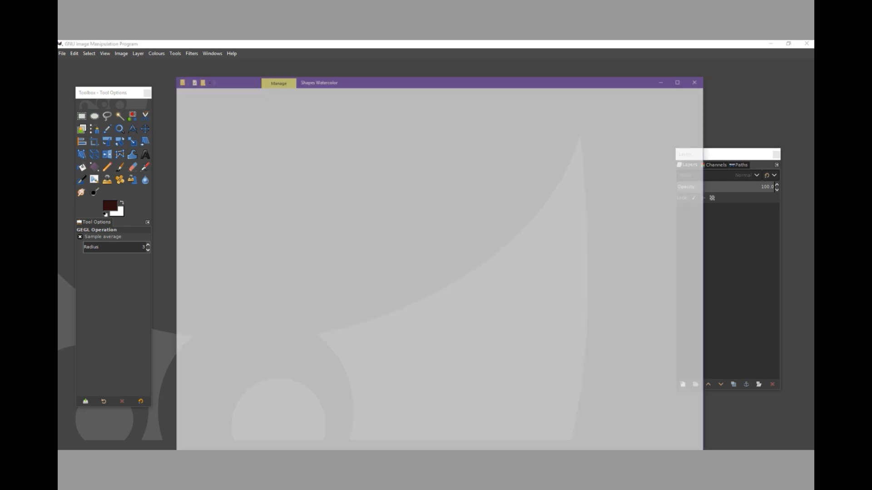
{"action": "left_click_drag", "start_coordinate": [400, 57], "coordinate": [419, 53]}
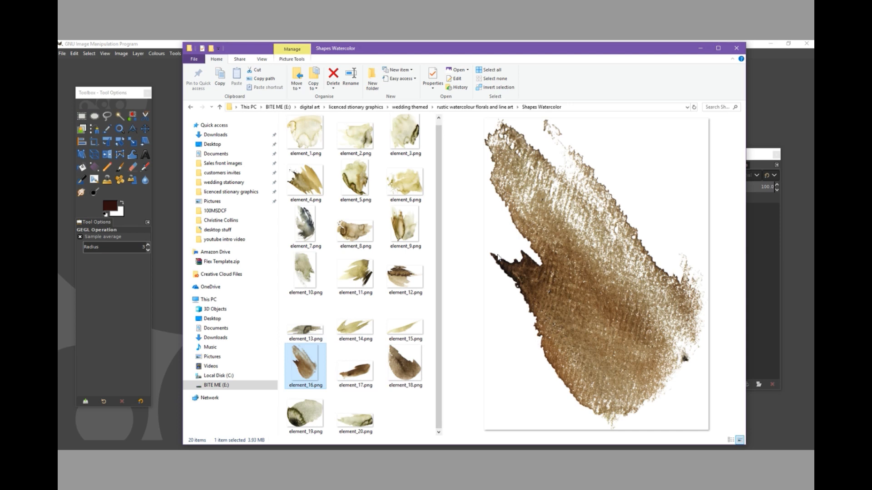
Open element_16.png from the Shapes Watercolor folder in GIMP.
{"action": "left_click_drag", "start_coordinate": [421, 53], "coordinate": [529, 66]}
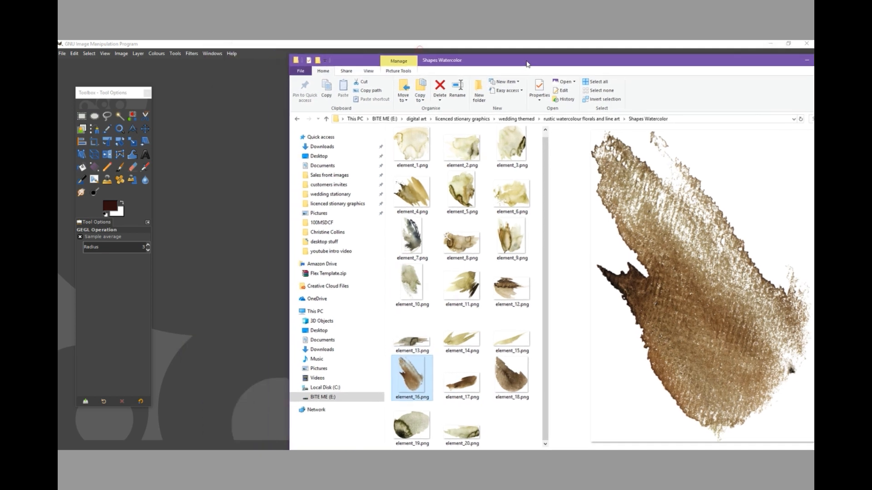
{"action": "left_click_drag", "start_coordinate": [411, 370], "coordinate": [254, 239]}
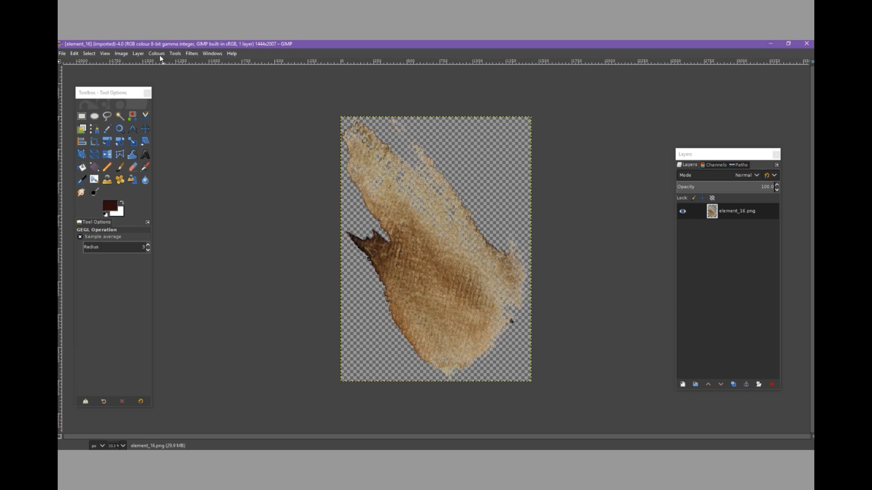
Turn the watercolour shape solid black with a Hue-Chroma adjustment of chroma -100 and lightness -100.
{"action": "left_click", "coordinate": [122, 54]}
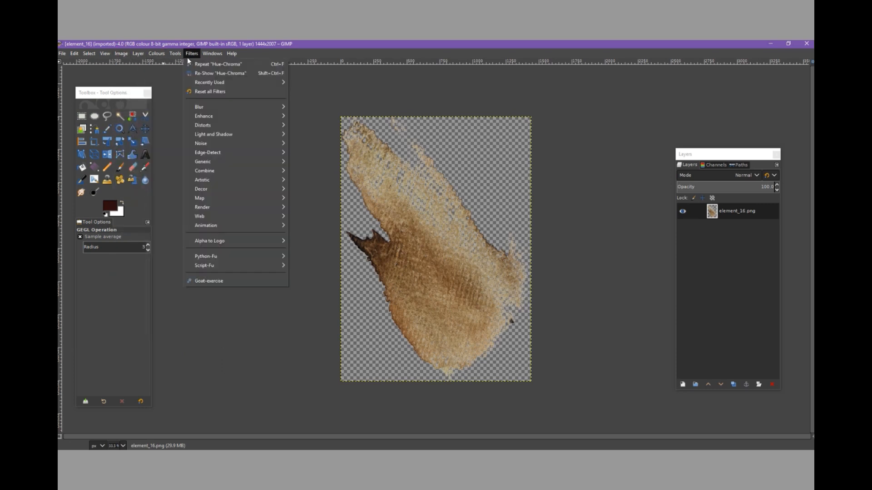
{"action": "mouse_move", "coordinate": [154, 53]}
{"action": "left_click", "coordinate": [179, 83]}
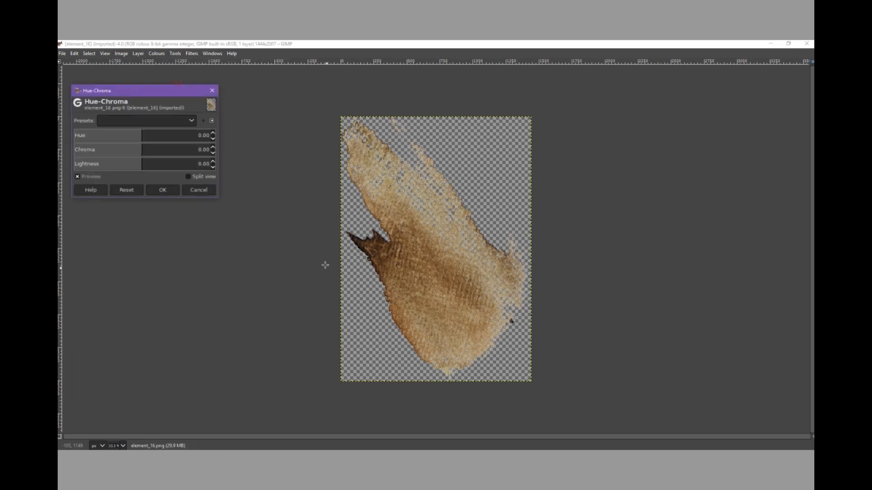
{"action": "left_click_drag", "start_coordinate": [141, 151], "coordinate": [59, 150]}
{"action": "left_click_drag", "start_coordinate": [145, 96], "coordinate": [219, 110]}
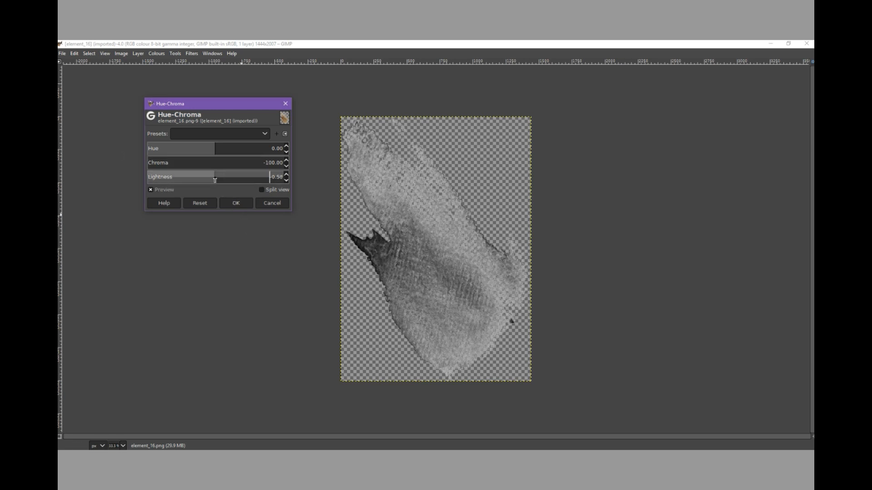
{"action": "left_click_drag", "start_coordinate": [220, 179], "coordinate": [125, 187]}
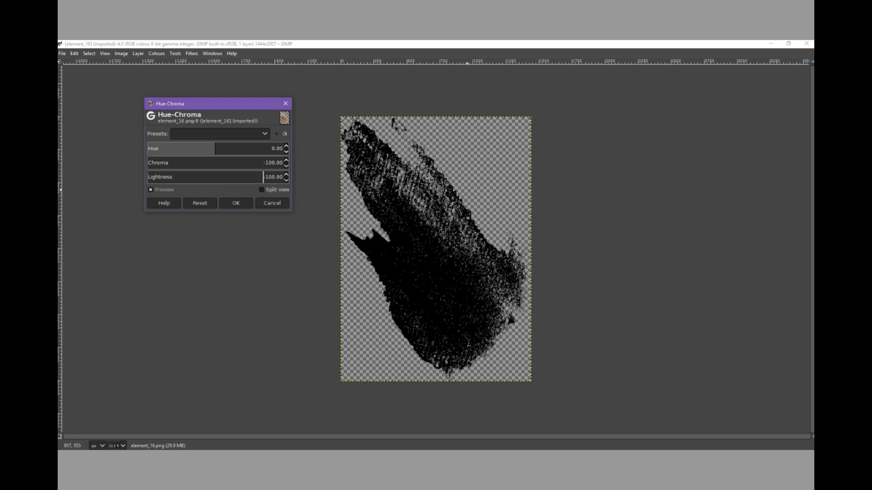
{"action": "left_click", "coordinate": [244, 204]}
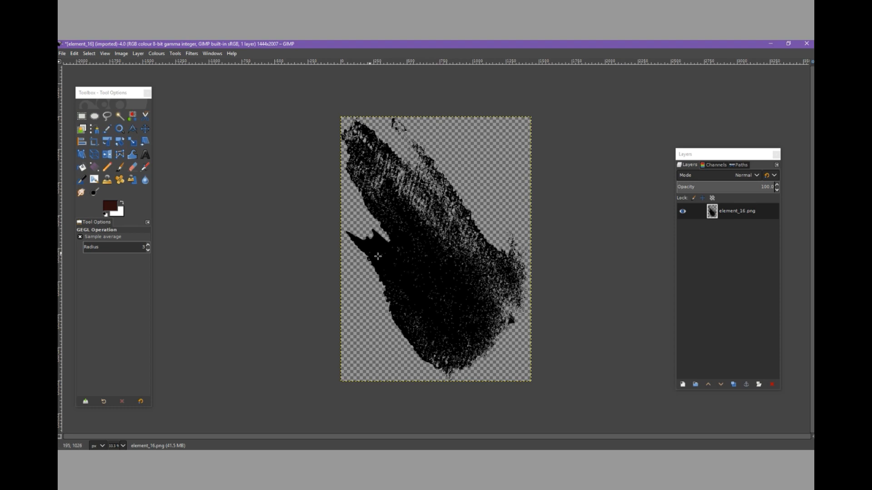
Export the black shape to the Desktop as watercolourhead1demo.png with the default PNG options.
{"action": "left_click", "coordinate": [61, 54]}
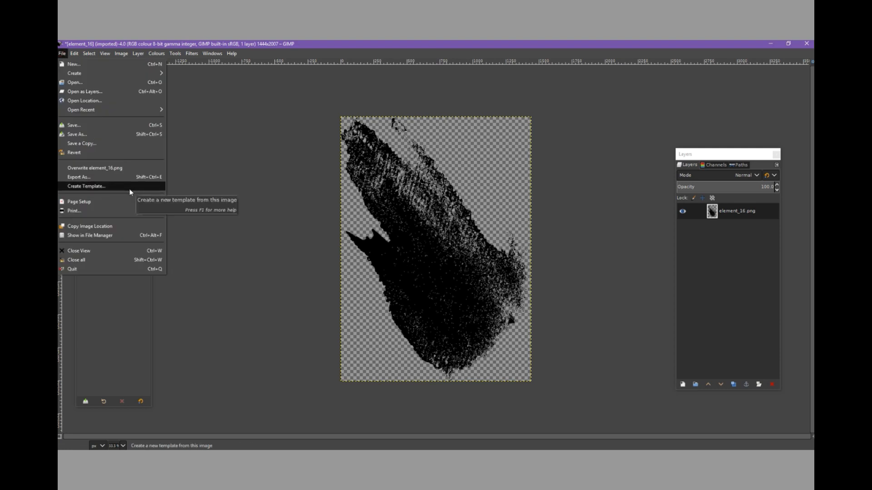
{"action": "left_click", "coordinate": [88, 178]}
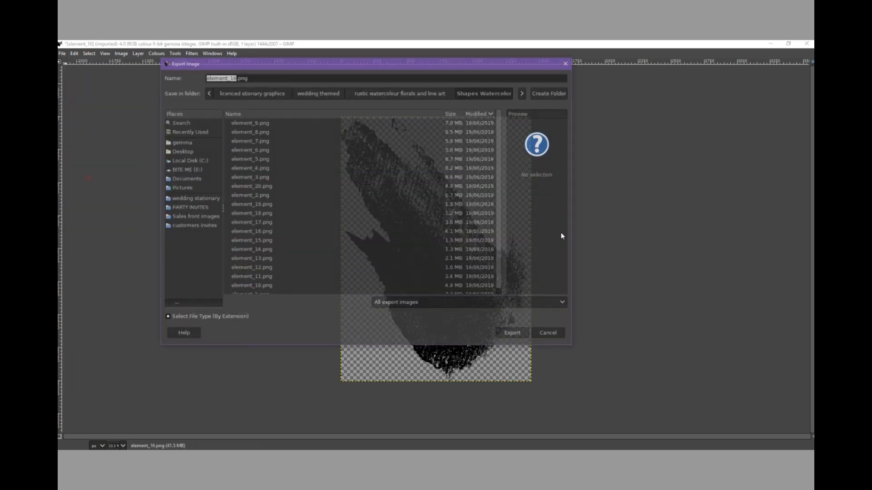
{"action": "left_click", "coordinate": [186, 151]}
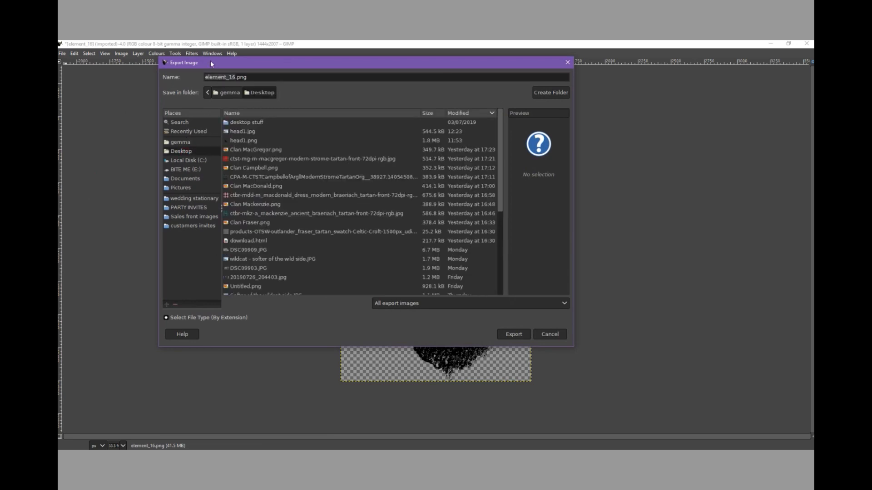
{"action": "left_click", "coordinate": [235, 77]}
{"action": "double_click", "coordinate": [235, 77]}
{"action": "key", "text": "BackSpace"}
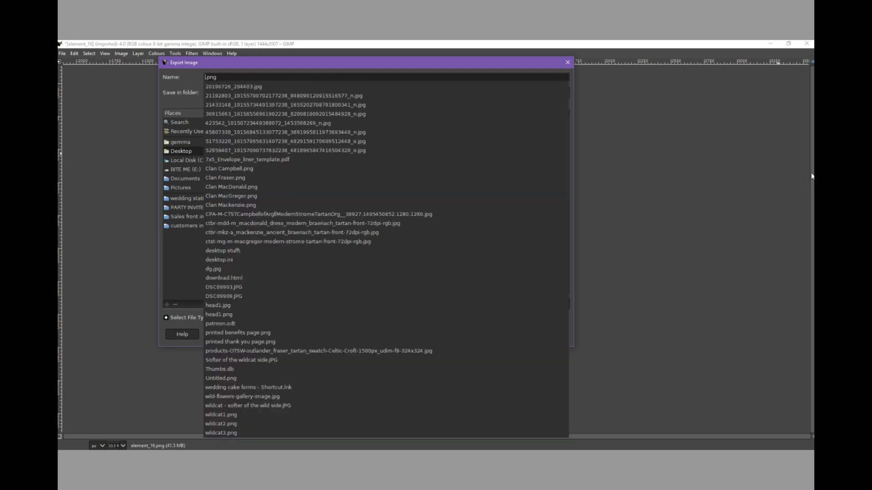
{"action": "type", "text": "watercolour"}
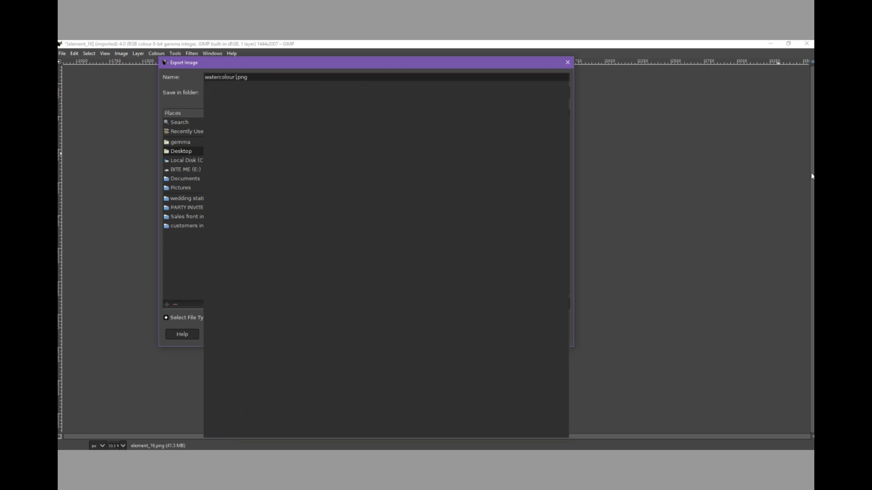
{"action": "key", "text": "BackSpace"}
{"action": "key", "text": "BackSpace"}
{"action": "type", "text": "head"}
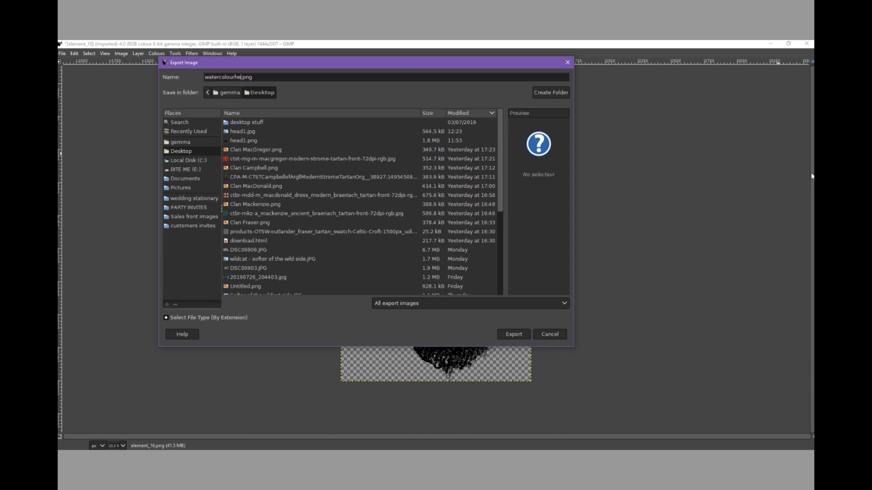
{"action": "type", "text": "1demo."}
{"action": "key", "text": "Return"}
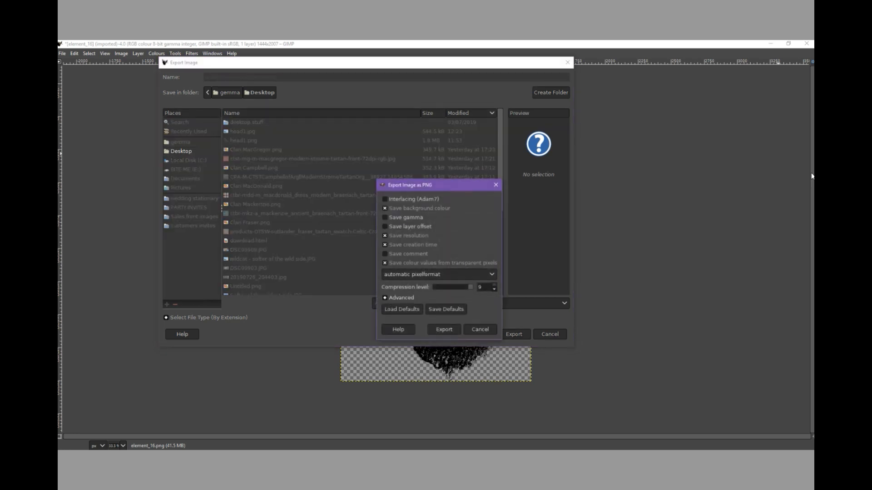
{"action": "left_click", "coordinate": [435, 329]}
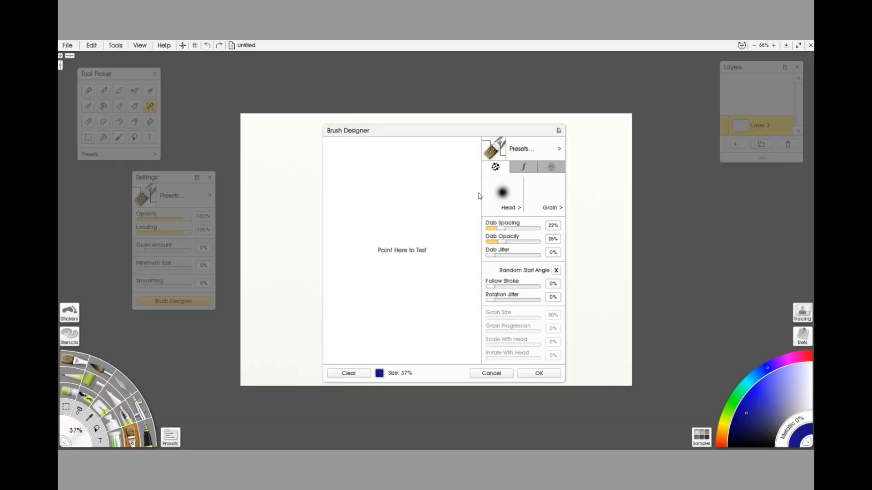
Switch to ArtRage's Brush Designer and load watercolourhead1demo.png from the Desktop as the brush head.
{"action": "left_click", "coordinate": [519, 208]}
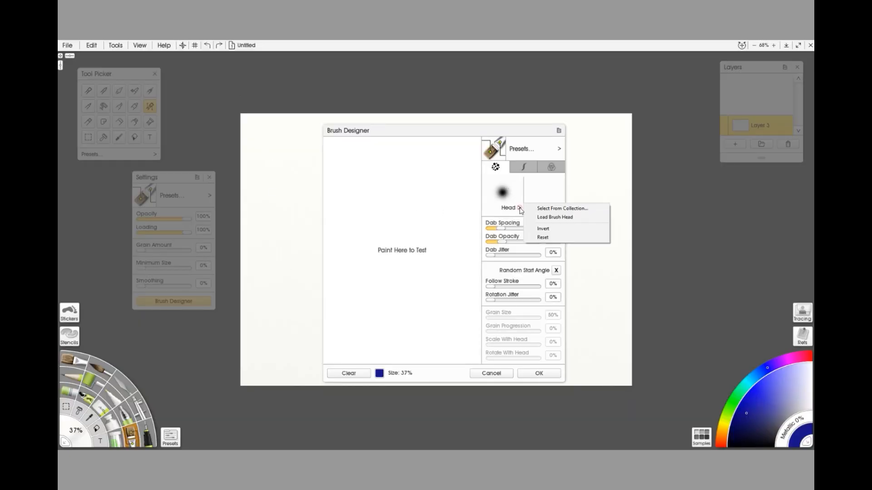
{"action": "left_click", "coordinate": [554, 218]}
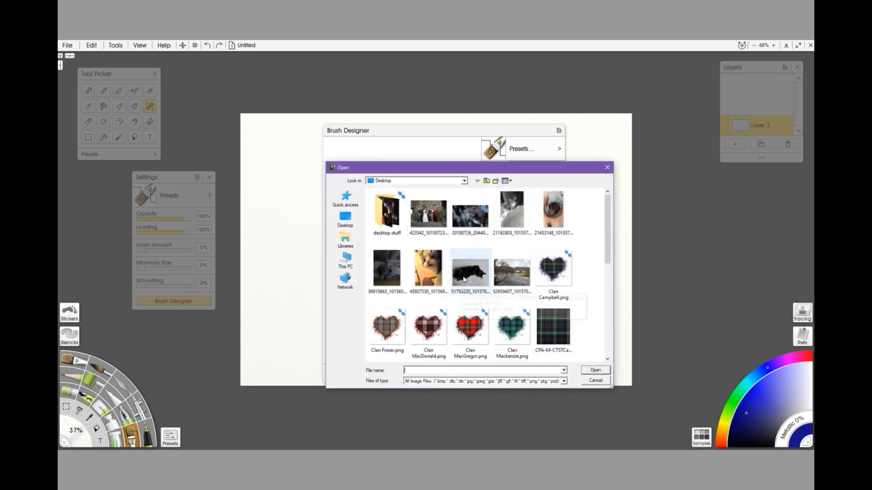
{"action": "scroll", "coordinate": [464, 242], "scroll_direction": "down", "scroll_amount": 3}
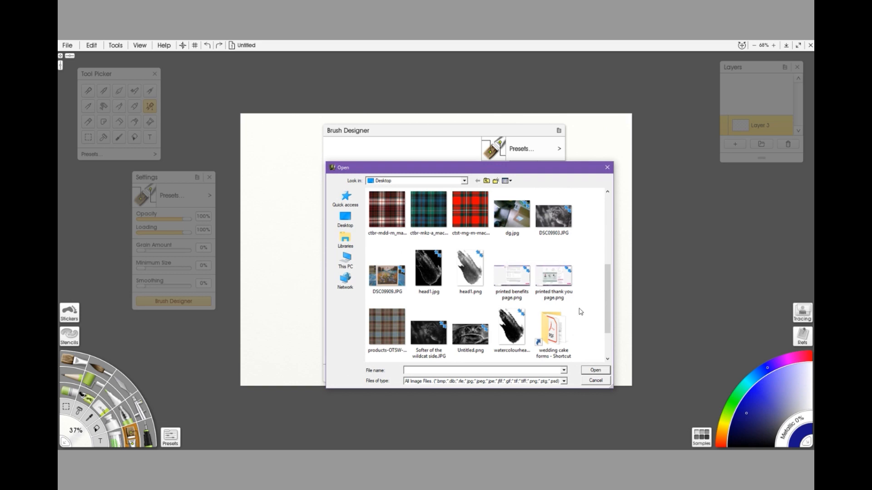
{"action": "scroll", "coordinate": [580, 312], "scroll_direction": "down", "scroll_amount": 1}
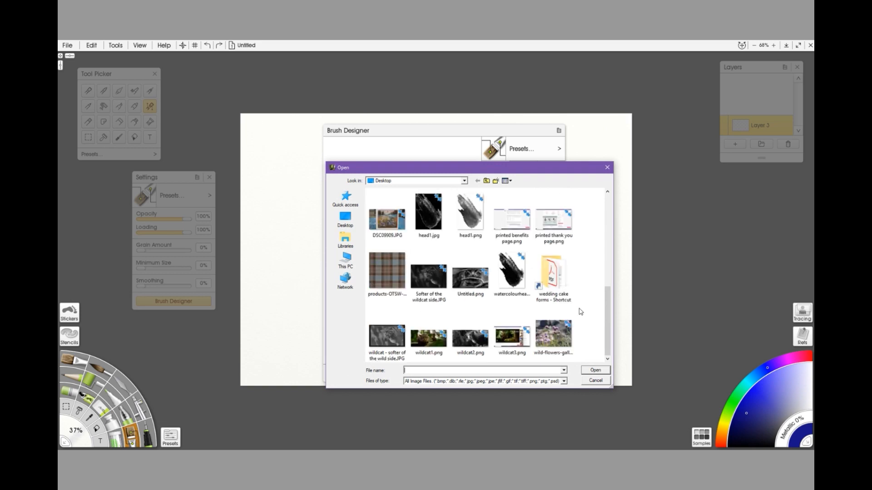
{"action": "left_click", "coordinate": [510, 264]}
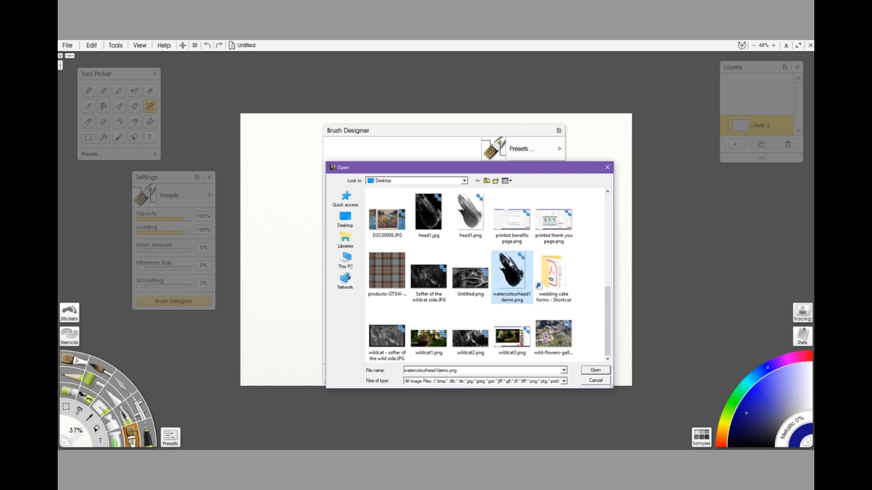
{"action": "left_click", "coordinate": [594, 371]}
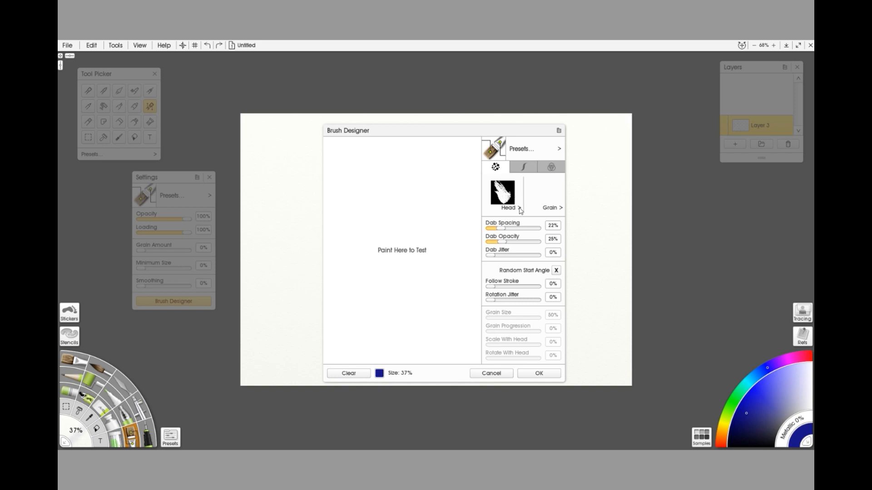
Try inverting the loaded brush head, and invert it again to restore the original version.
{"action": "left_click", "coordinate": [520, 208]}
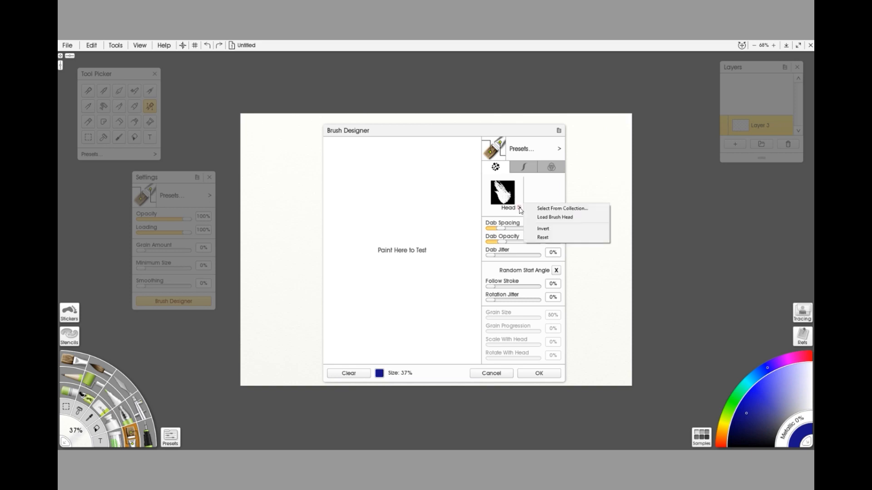
{"action": "left_click", "coordinate": [548, 229]}
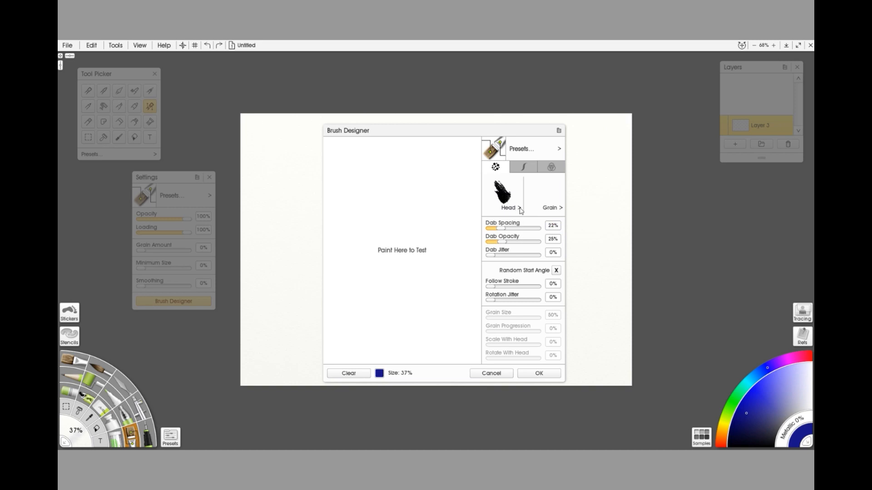
{"action": "left_click", "coordinate": [520, 209]}
{"action": "left_click", "coordinate": [547, 229]}
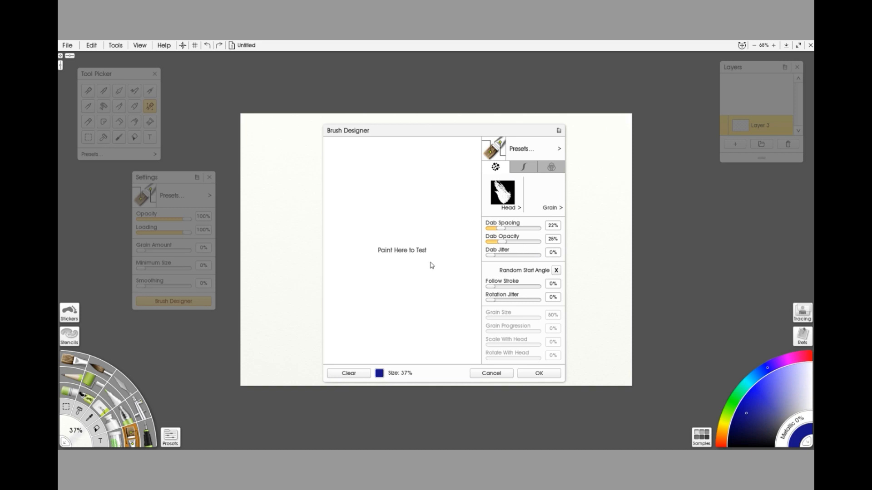
Stamp a light and a heavy test dab with the uninverted head in the preview area, and clear them.
{"action": "left_click", "coordinate": [391, 213]}
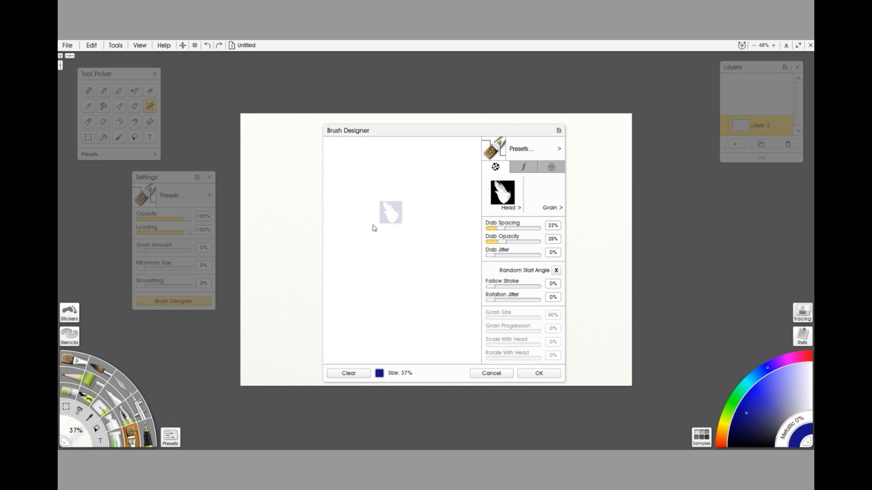
{"action": "left_click_drag", "start_coordinate": [395, 257], "coordinate": [395, 256]}
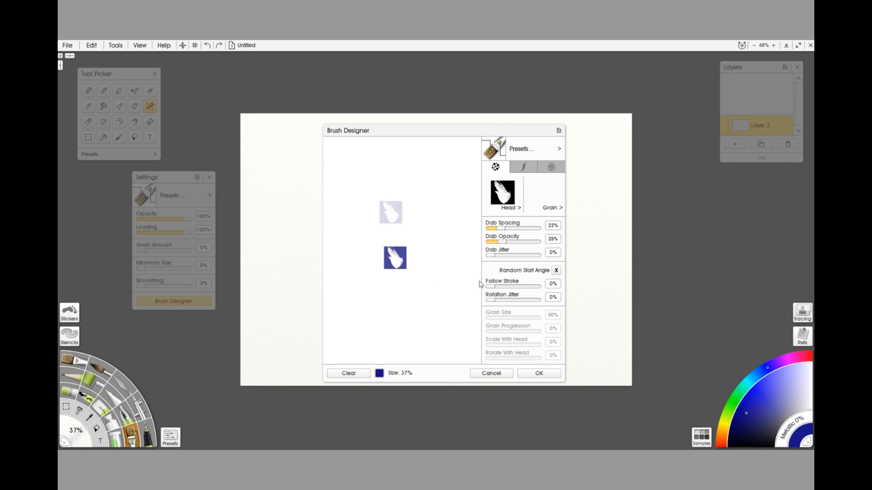
{"action": "left_click", "coordinate": [362, 373]}
Invert the brush head and test it with single dabs in the preview area, clearing them when done.
{"action": "left_click", "coordinate": [520, 209]}
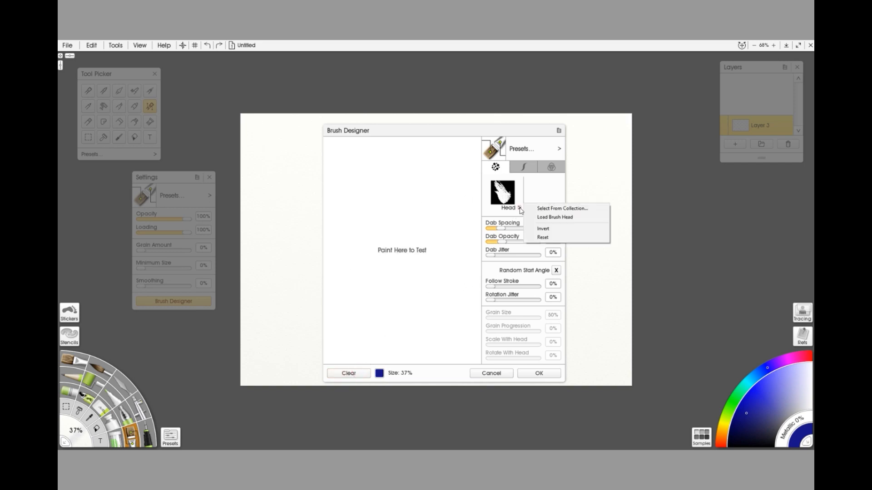
{"action": "left_click", "coordinate": [544, 229]}
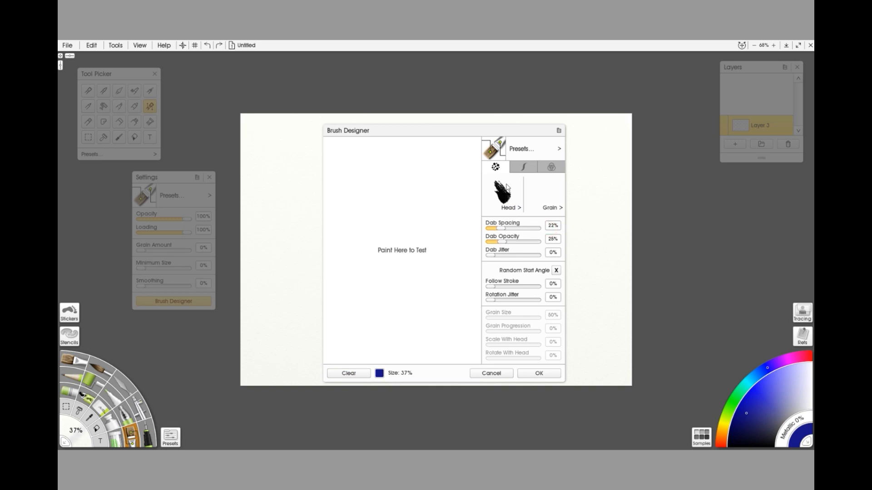
{"action": "left_click", "coordinate": [409, 226]}
{"action": "left_click", "coordinate": [407, 224]}
{"action": "left_click", "coordinate": [400, 260]}
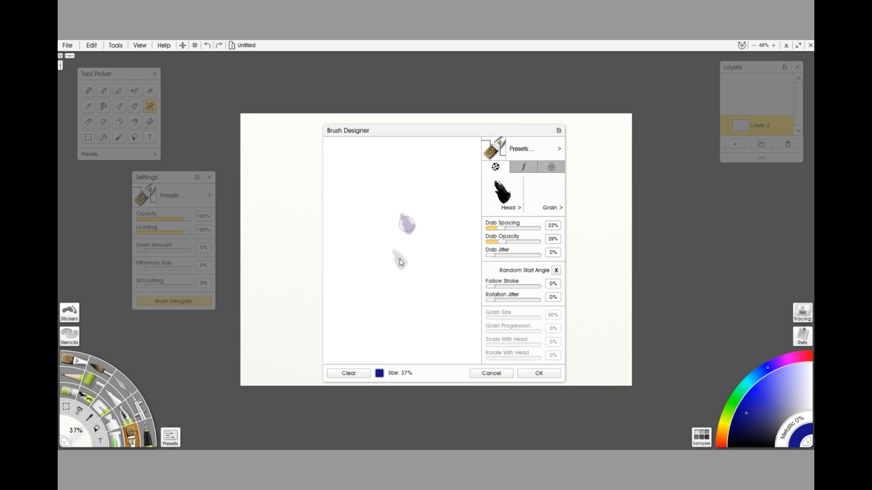
{"action": "left_click", "coordinate": [400, 262]}
{"action": "left_click", "coordinate": [353, 372]}
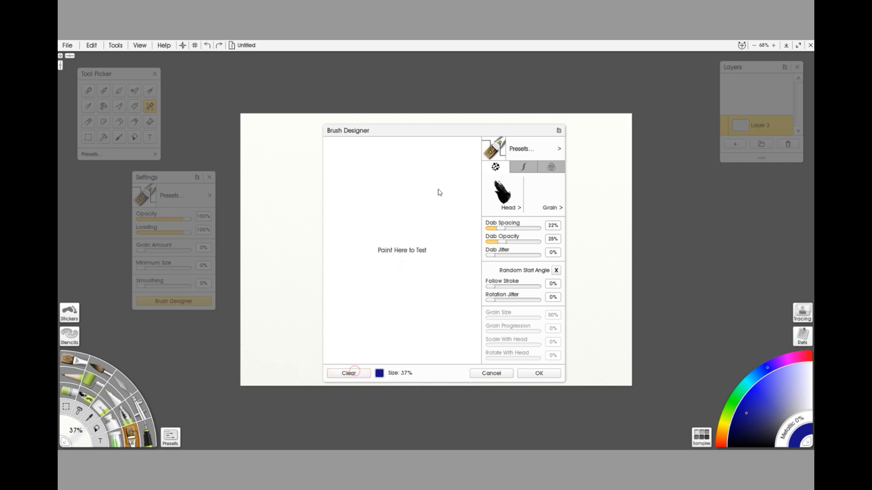
Test the inverted brush head with long freehand strokes in the preview area, clearing the area after each trial.
{"action": "mouse_move", "coordinate": [438, 189]}
{"action": "left_mouse_down"}
{"action": "mouse_move", "coordinate": [374, 285]}
{"action": "mouse_move", "coordinate": [362, 257]}
{"action": "mouse_move", "coordinate": [405, 170]}
{"action": "mouse_move", "coordinate": [363, 188]}
{"action": "mouse_move", "coordinate": [358, 219]}
{"action": "mouse_move", "coordinate": [465, 252]}
{"action": "mouse_move", "coordinate": [364, 285]}
{"action": "mouse_move", "coordinate": [433, 315]}
{"action": "mouse_move", "coordinate": [389, 245]}
{"action": "mouse_move", "coordinate": [443, 194]}
{"action": "mouse_move", "coordinate": [356, 231]}
{"action": "mouse_move", "coordinate": [451, 249]}
{"action": "left_mouse_up"}
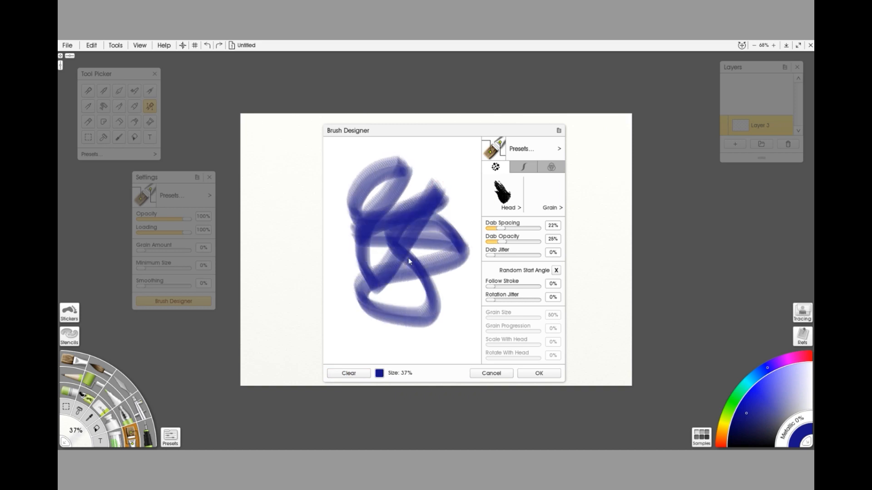
{"action": "left_click", "coordinate": [341, 374]}
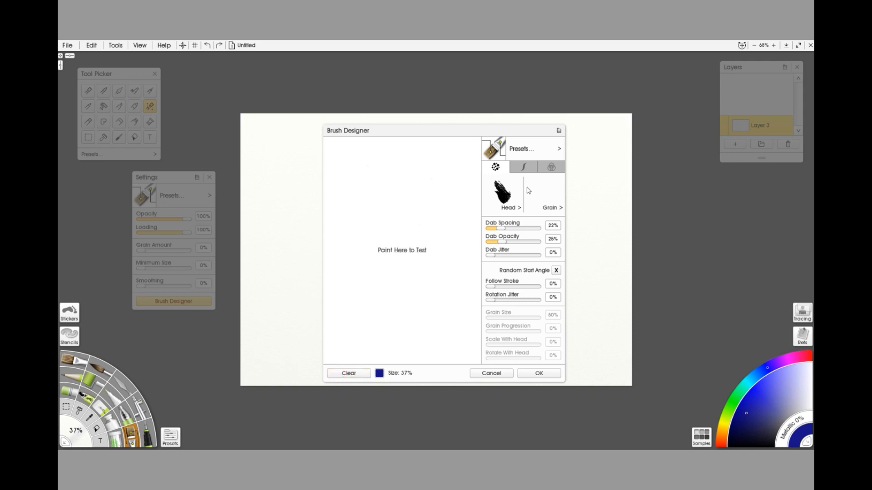
{"action": "mouse_move", "coordinate": [417, 228]}
{"action": "left_mouse_down"}
{"action": "mouse_move", "coordinate": [350, 294]}
{"action": "mouse_move", "coordinate": [420, 295]}
{"action": "left_mouse_up"}
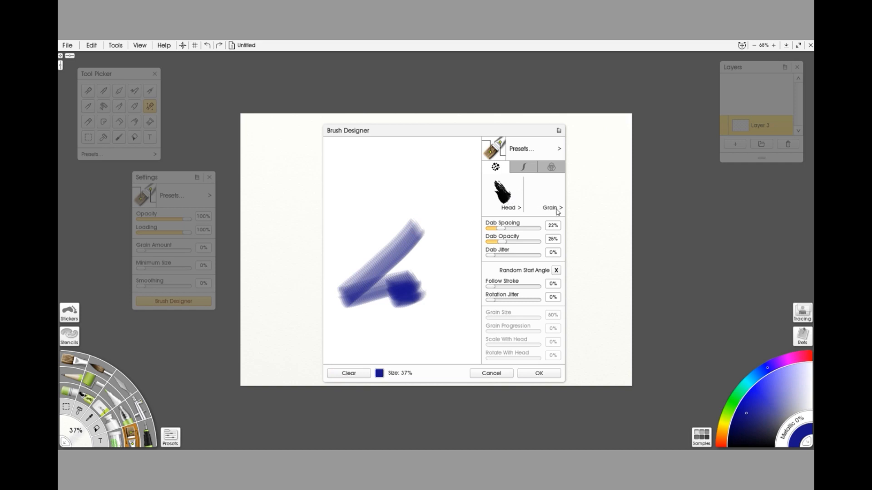
{"action": "left_click", "coordinate": [350, 374]}
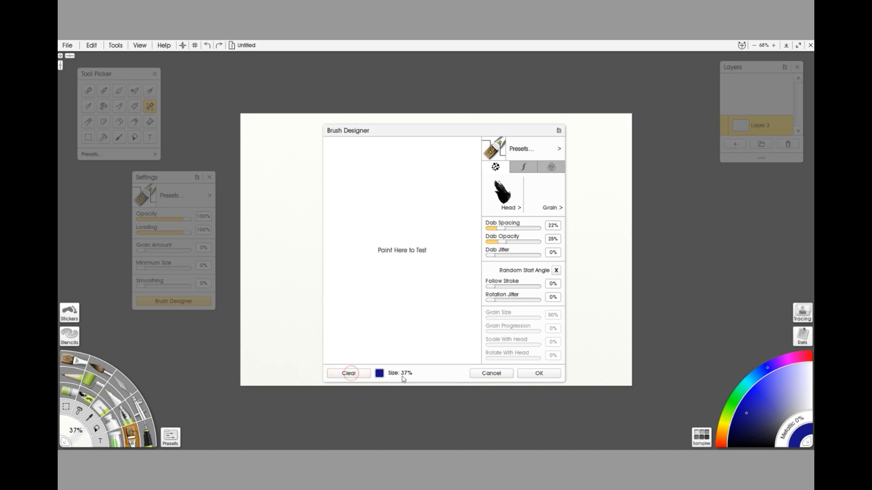
Set the test brush size to 100% and stamp two overlapping dabs in the preview area.
{"action": "left_click_drag", "start_coordinate": [403, 380], "coordinate": [533, 377]}
{"action": "left_click", "coordinate": [380, 258]}
{"action": "left_click", "coordinate": [402, 244]}
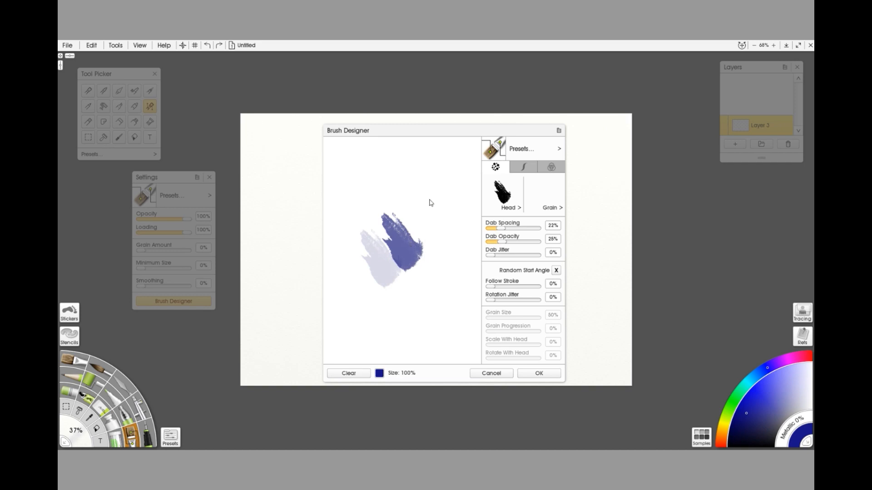
Paint a dense freehand test stroke over the two dabs, and clear the preview area.
{"action": "mouse_move", "coordinate": [430, 202]}
{"action": "left_mouse_down"}
{"action": "mouse_move", "coordinate": [369, 240]}
{"action": "mouse_move", "coordinate": [397, 261]}
{"action": "mouse_move", "coordinate": [407, 202]}
{"action": "mouse_move", "coordinate": [408, 249]}
{"action": "left_mouse_up"}
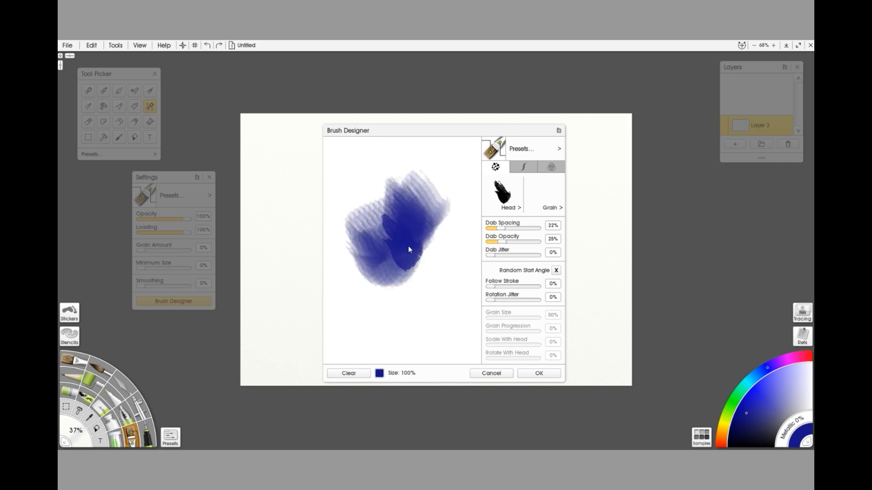
{"action": "left_click", "coordinate": [349, 374]}
Open the image collection for the brush grain and look through its Artistic, Hatching, Nature, Shapes and Brush Bitmaps groups.
{"action": "left_click", "coordinate": [561, 209]}
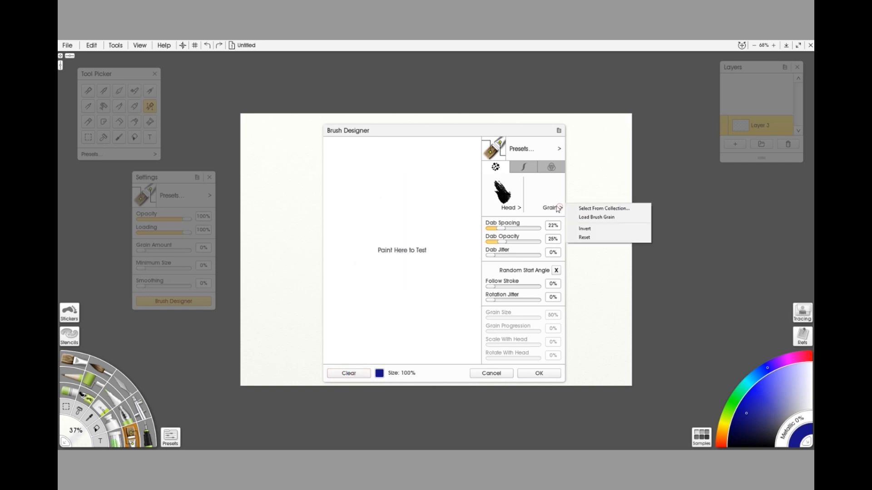
{"action": "left_click", "coordinate": [606, 209]}
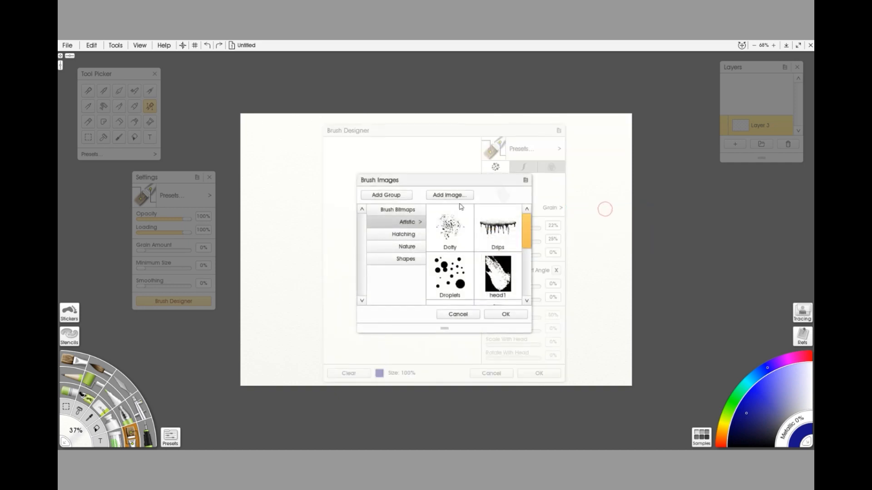
{"action": "scroll", "coordinate": [458, 239], "scroll_direction": "down", "scroll_amount": 5}
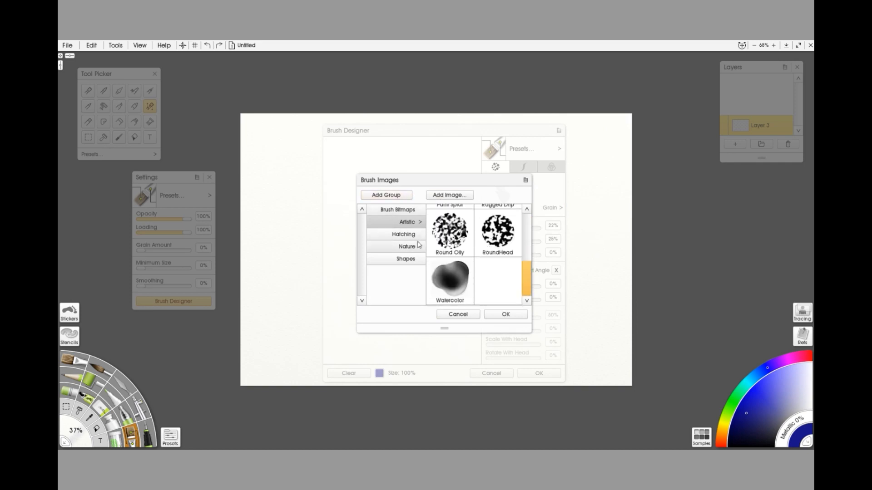
{"action": "left_click", "coordinate": [404, 235]}
{"action": "left_click", "coordinate": [401, 249]}
{"action": "scroll", "coordinate": [454, 252], "scroll_direction": "down", "scroll_amount": 2}
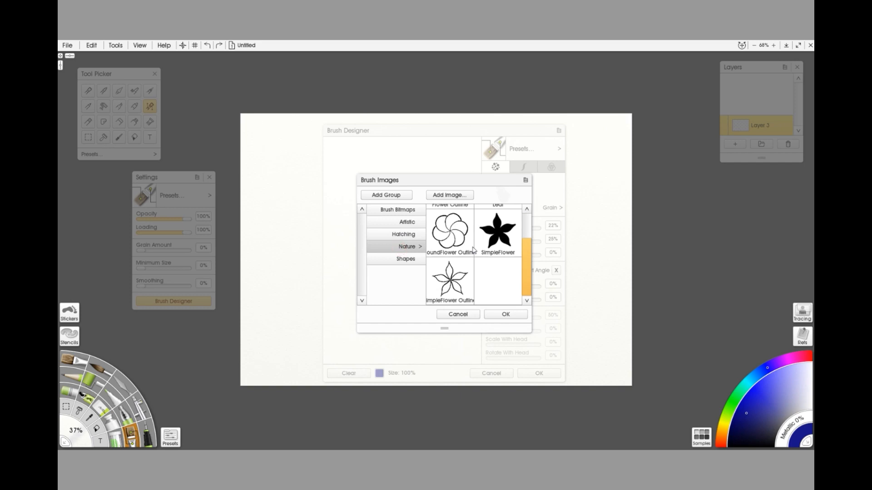
{"action": "scroll", "coordinate": [470, 252], "scroll_direction": "up", "scroll_amount": 2}
{"action": "left_click", "coordinate": [402, 259]}
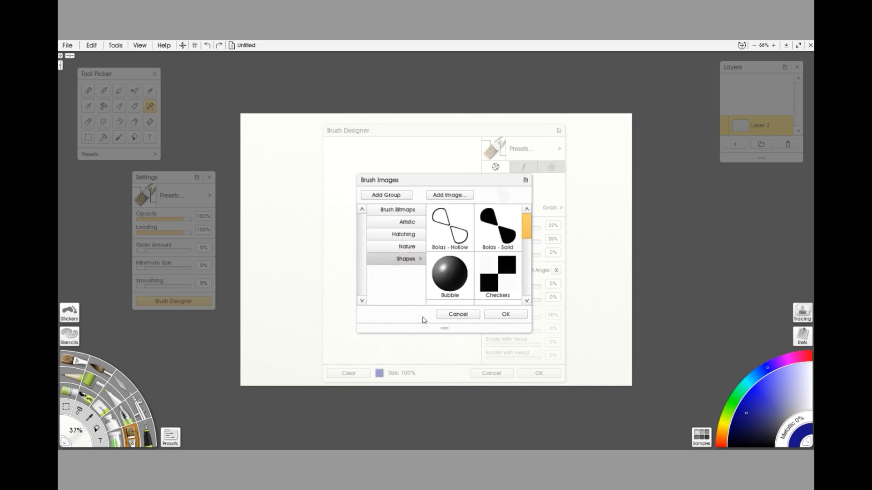
{"action": "left_click", "coordinate": [414, 208]}
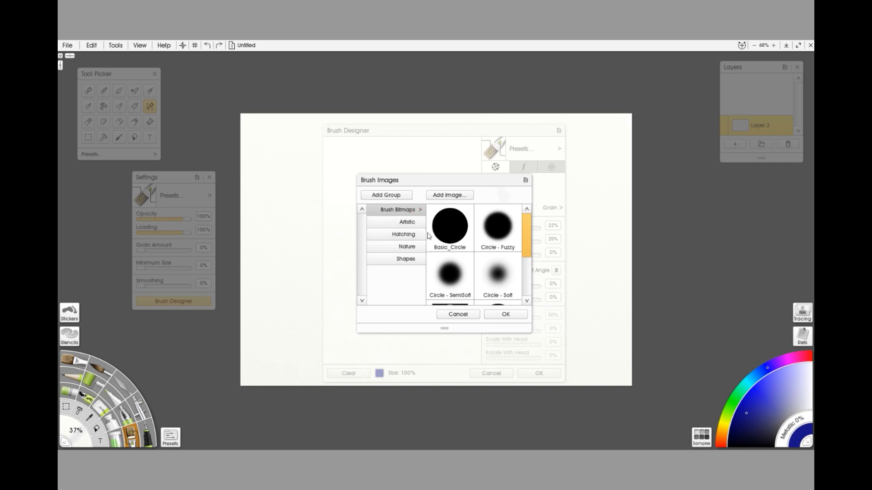
Load the Watercolor image from the Artistic group as the brush grain, and test it with a freehand stroke before clearing the preview.
{"action": "left_click", "coordinate": [408, 222]}
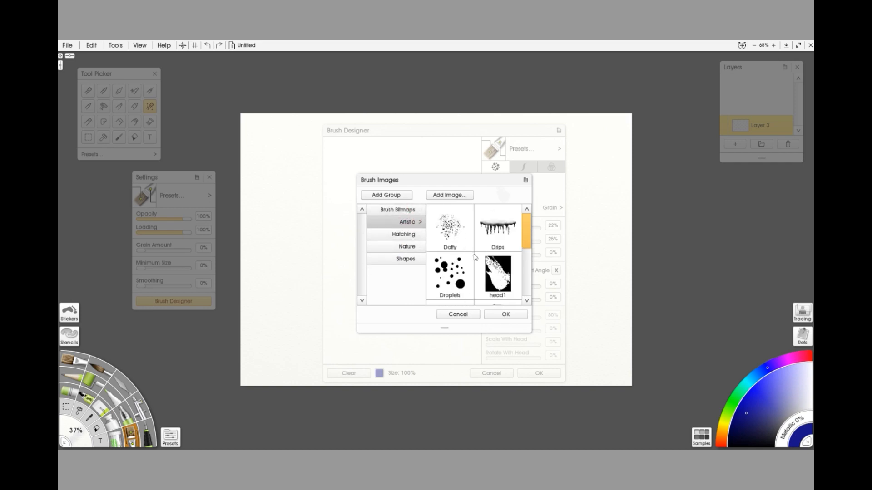
{"action": "scroll", "coordinate": [492, 256], "scroll_direction": "down", "scroll_amount": 1}
{"action": "scroll", "coordinate": [491, 257], "scroll_direction": "down", "scroll_amount": 3}
{"action": "scroll", "coordinate": [491, 249], "scroll_direction": "down", "scroll_amount": 10}
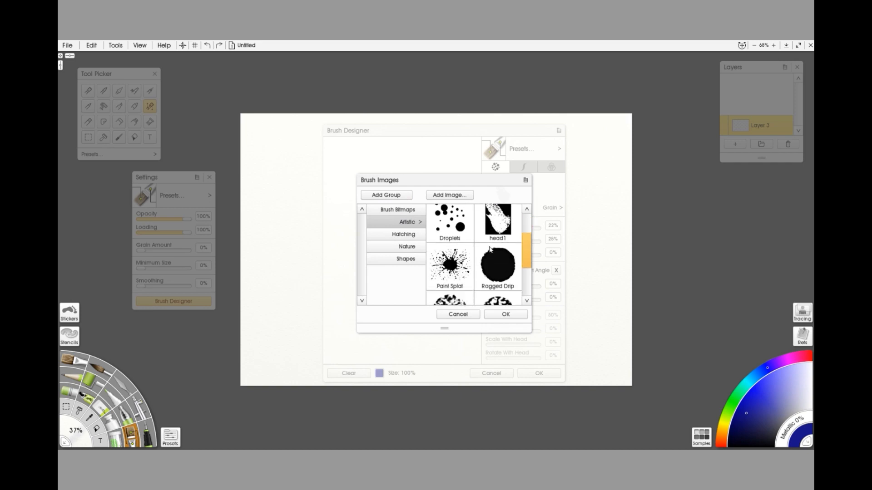
{"action": "scroll", "coordinate": [493, 279], "scroll_direction": "down", "scroll_amount": 1}
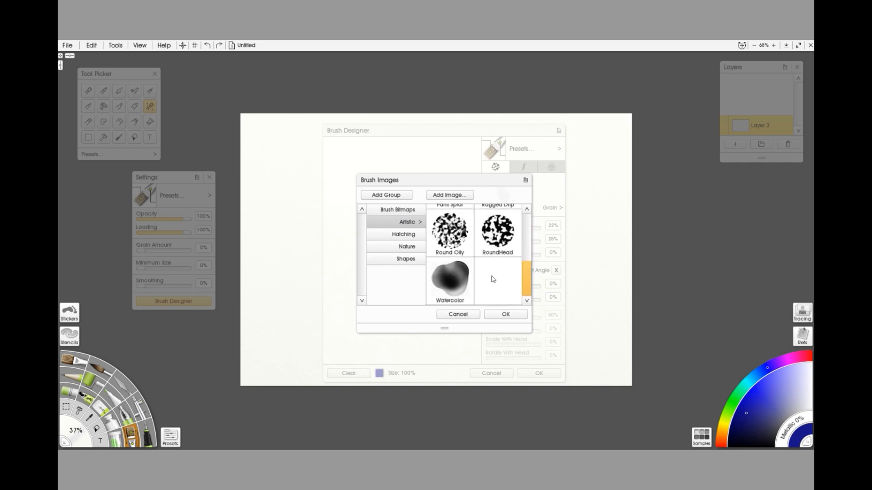
{"action": "left_click", "coordinate": [445, 278]}
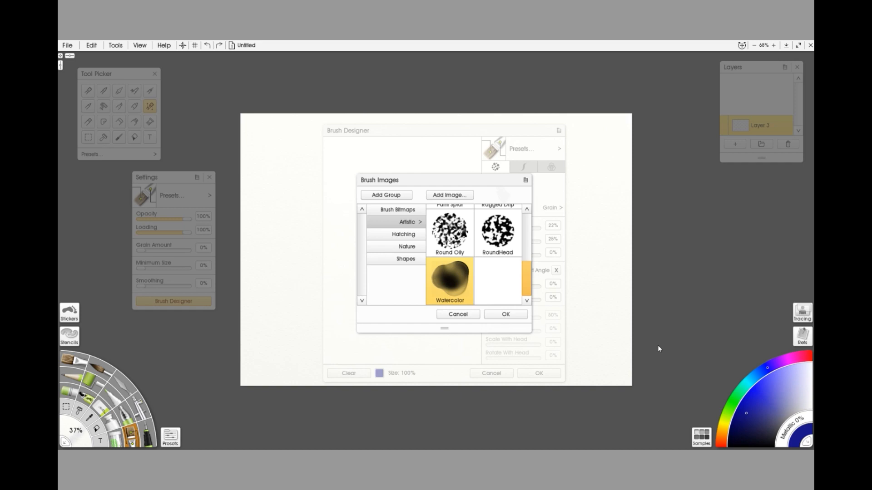
{"action": "left_click", "coordinate": [504, 314]}
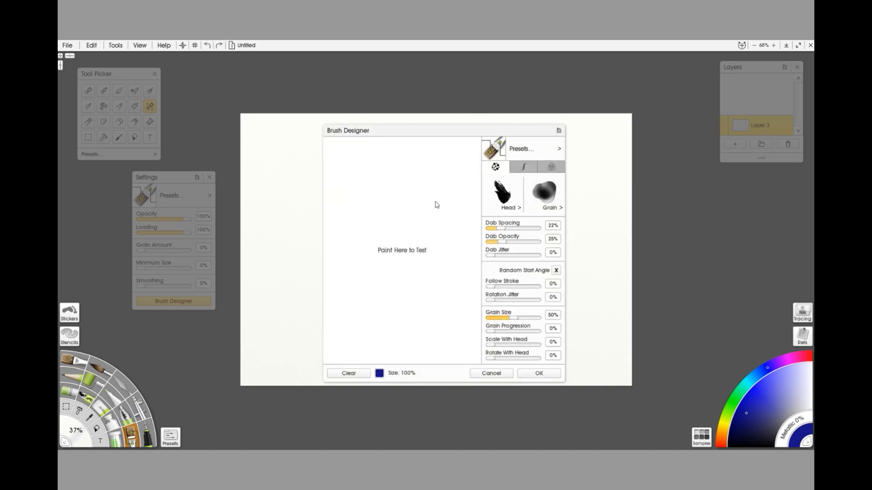
{"action": "mouse_move", "coordinate": [437, 204]}
{"action": "left_mouse_down"}
{"action": "mouse_move", "coordinate": [379, 253]}
{"action": "mouse_move", "coordinate": [380, 288]}
{"action": "mouse_move", "coordinate": [445, 200]}
{"action": "mouse_move", "coordinate": [369, 259]}
{"action": "mouse_move", "coordinate": [399, 182]}
{"action": "mouse_move", "coordinate": [409, 300]}
{"action": "left_mouse_up"}
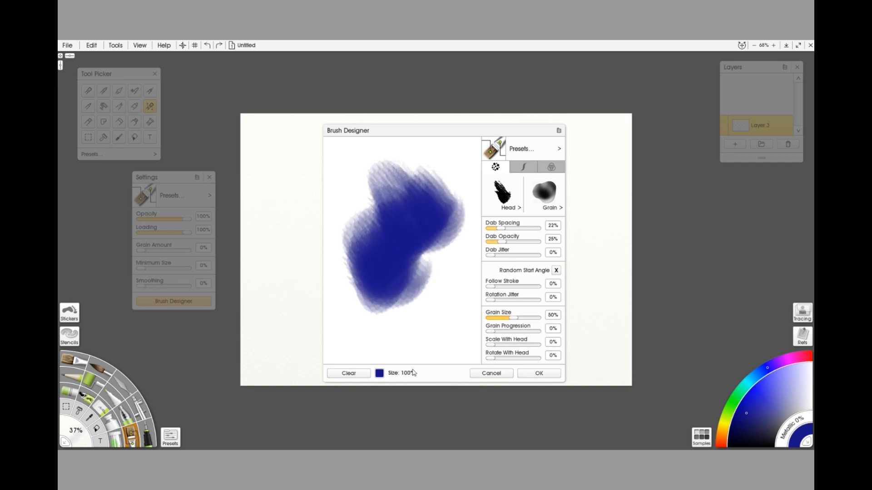
{"action": "left_click", "coordinate": [357, 372]}
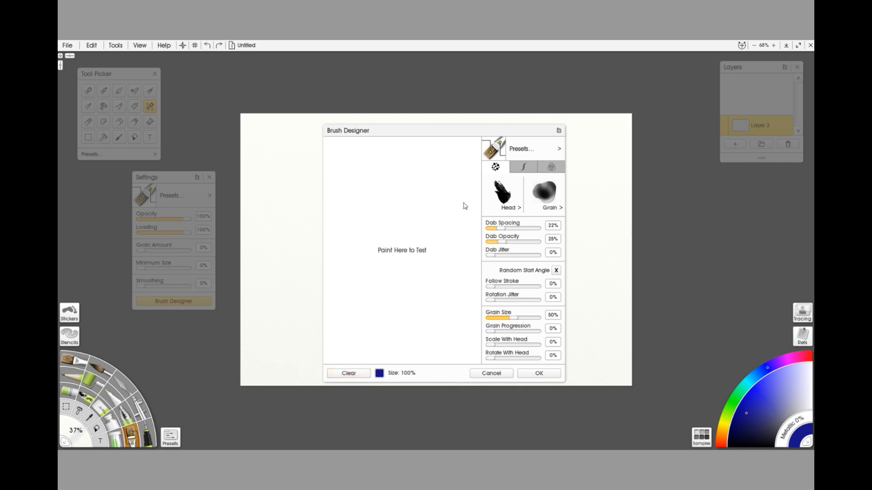
Review the brush's stroke settings and colour settings, and return to the head and grain settings.
{"action": "left_click", "coordinate": [526, 167]}
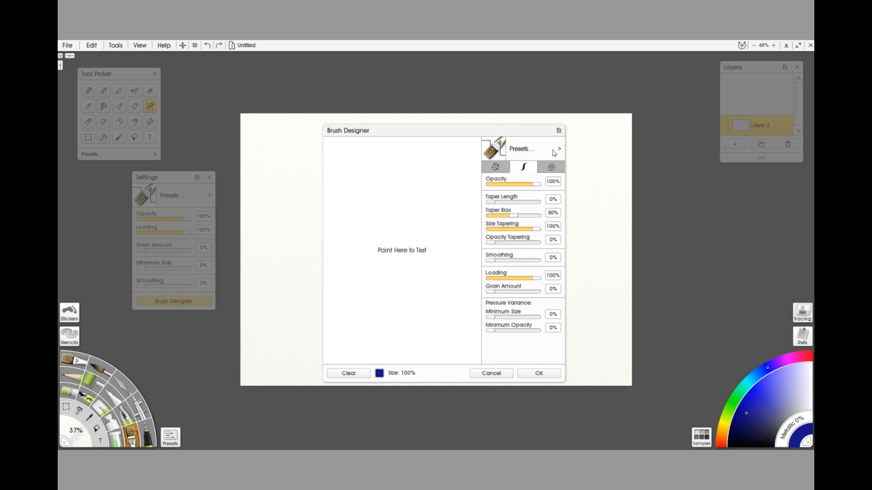
{"action": "left_click", "coordinate": [551, 167]}
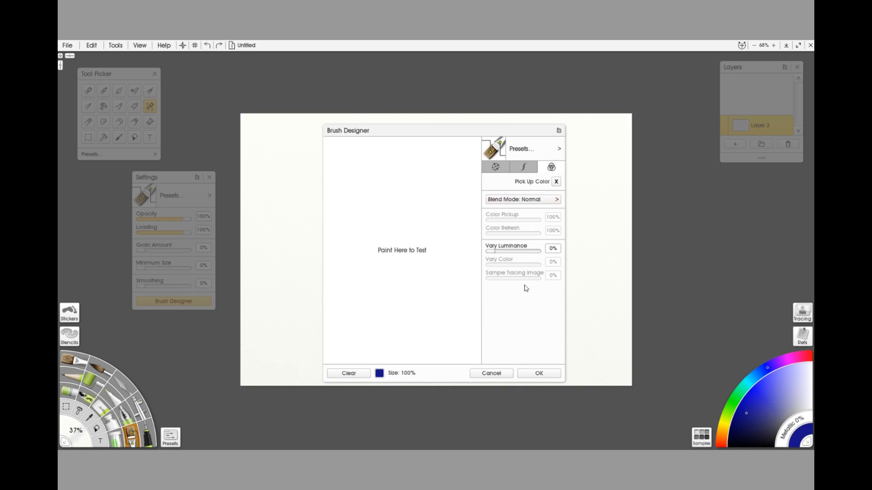
{"action": "left_click", "coordinate": [503, 168]}
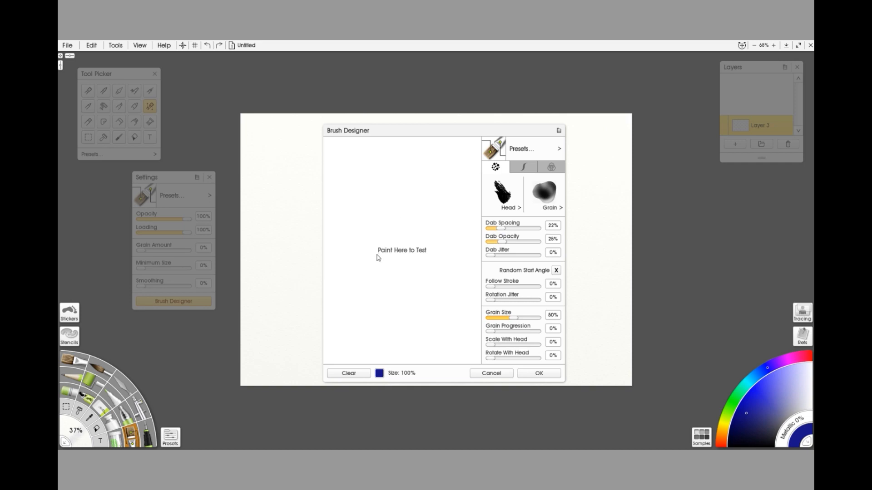
Test the grained brush with two separate light dabs and a short stroke in the preview area, and clear it.
{"action": "left_click", "coordinate": [372, 213]}
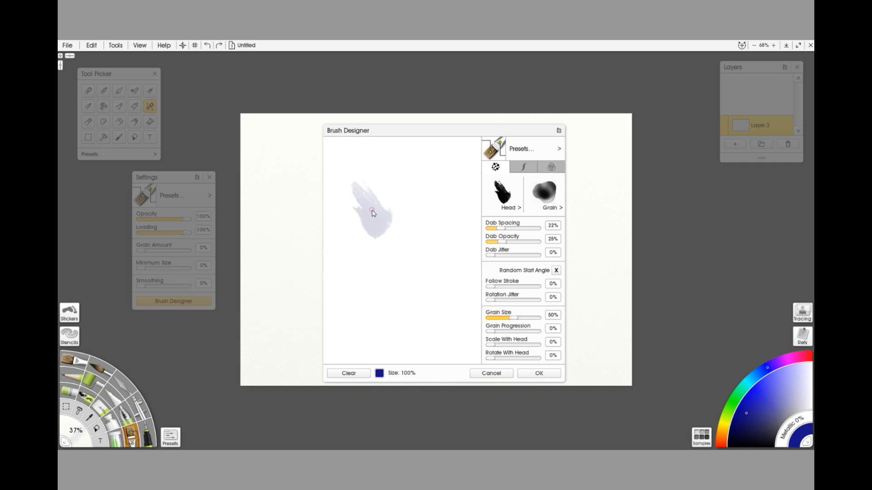
{"action": "left_click", "coordinate": [426, 182]}
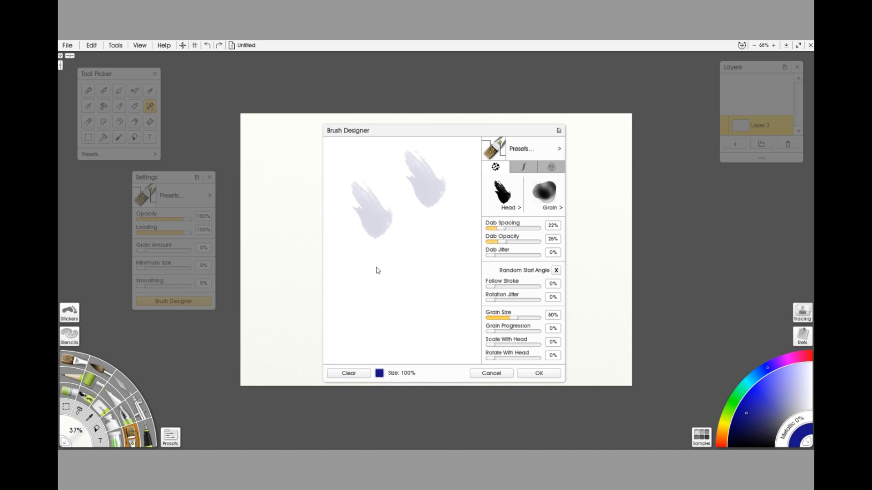
{"action": "mouse_move", "coordinate": [370, 278]}
{"action": "left_mouse_down"}
{"action": "mouse_move", "coordinate": [430, 222]}
{"action": "mouse_move", "coordinate": [401, 261]}
{"action": "mouse_move", "coordinate": [361, 278]}
{"action": "left_mouse_up"}
{"action": "left_click", "coordinate": [360, 375]}
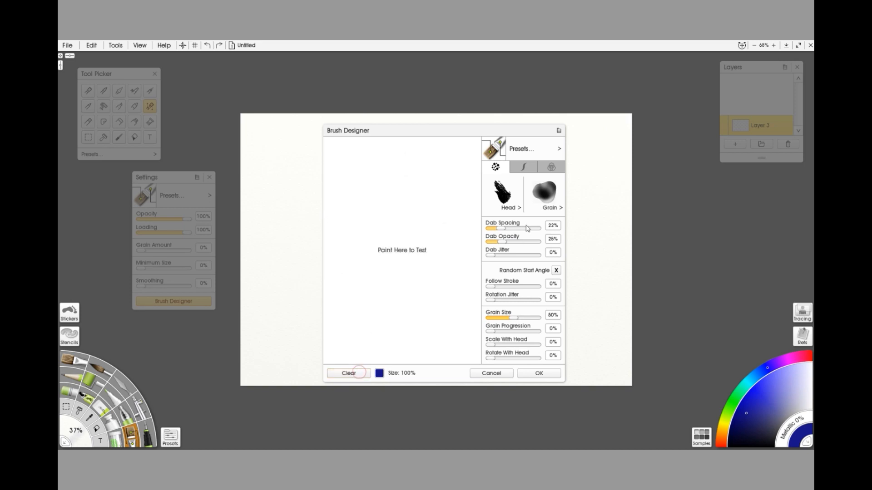
Set the dab spacing to 0% and test it with several overlapping freehand strokes, clearing the preview area when done.
{"action": "left_click_drag", "start_coordinate": [502, 229], "coordinate": [468, 229]}
{"action": "left_click_drag", "start_coordinate": [429, 197], "coordinate": [390, 255]}
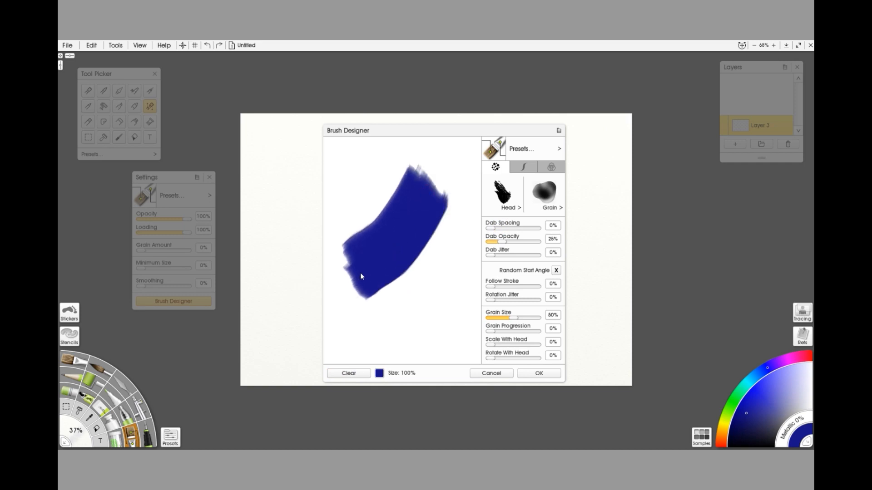
{"action": "mouse_move", "coordinate": [376, 305]}
{"action": "left_mouse_down"}
{"action": "mouse_move", "coordinate": [424, 295]}
{"action": "mouse_move", "coordinate": [425, 255]}
{"action": "left_mouse_up"}
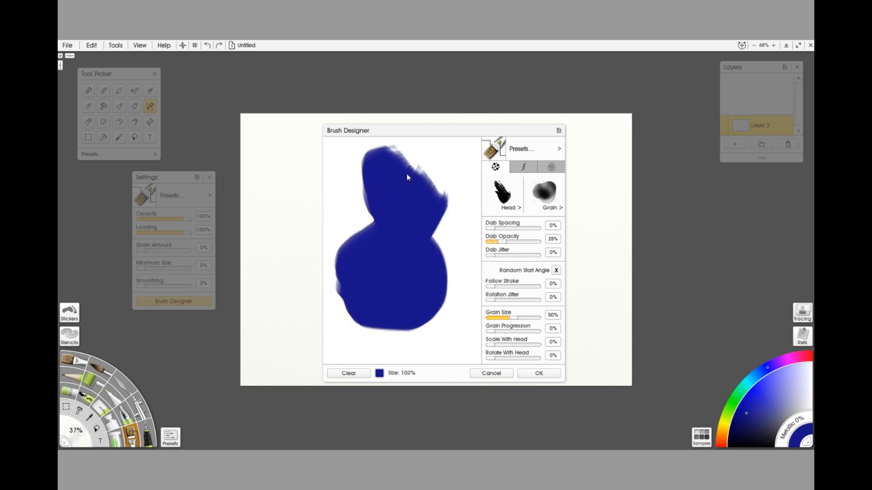
{"action": "mouse_move", "coordinate": [387, 191]}
{"action": "left_mouse_down"}
{"action": "mouse_move", "coordinate": [356, 198]}
{"action": "mouse_move", "coordinate": [349, 225]}
{"action": "left_mouse_up"}
{"action": "mouse_move", "coordinate": [389, 198]}
{"action": "left_mouse_down"}
{"action": "mouse_move", "coordinate": [430, 172]}
{"action": "mouse_move", "coordinate": [446, 183]}
{"action": "left_mouse_up"}
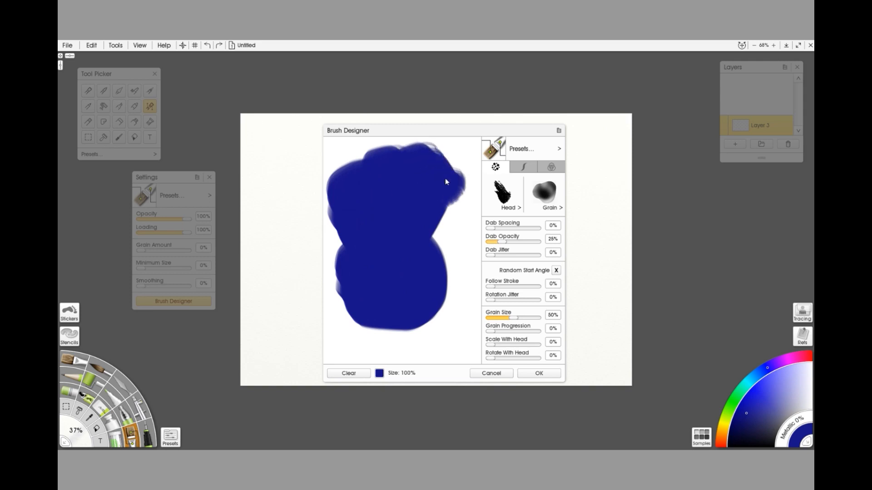
{"action": "left_click", "coordinate": [353, 373]}
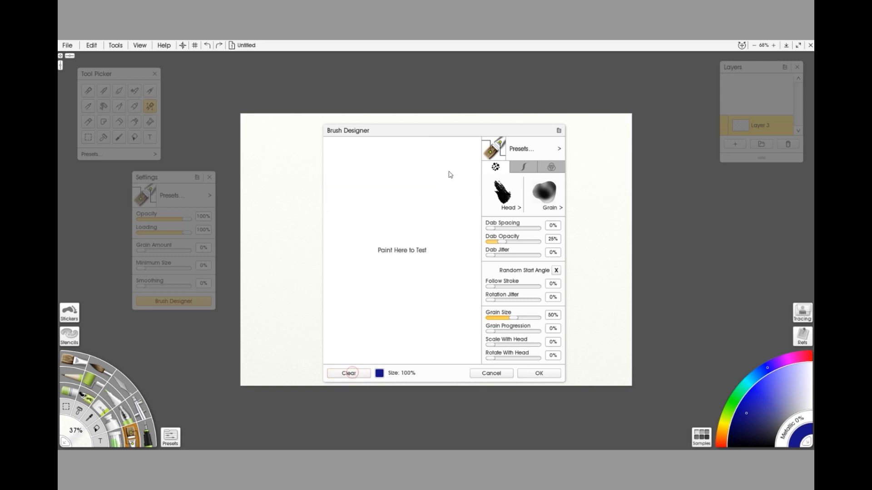
Paint a long diagonal stroke and several shorter strokes around it at 0% dab spacing, and clear the preview area.
{"action": "mouse_move", "coordinate": [456, 165]}
{"action": "left_mouse_down"}
{"action": "mouse_move", "coordinate": [361, 274]}
{"action": "mouse_move", "coordinate": [352, 318]}
{"action": "mouse_move", "coordinate": [463, 171]}
{"action": "mouse_move", "coordinate": [405, 244]}
{"action": "mouse_move", "coordinate": [377, 299]}
{"action": "mouse_move", "coordinate": [395, 242]}
{"action": "left_mouse_up"}
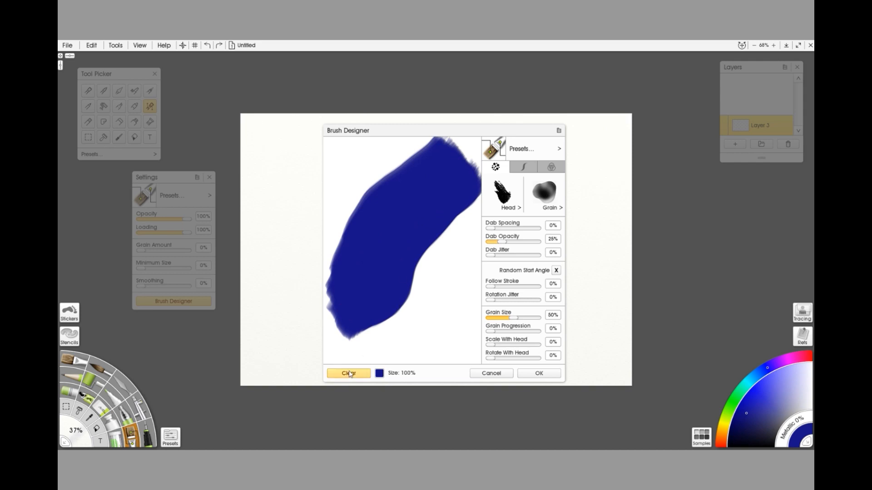
{"action": "left_click_drag", "start_coordinate": [444, 251], "coordinate": [411, 286]}
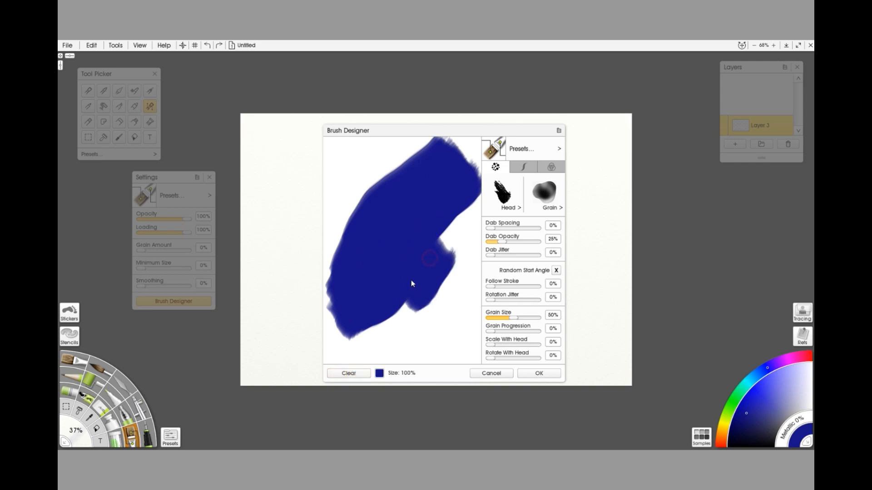
{"action": "left_click_drag", "start_coordinate": [415, 233], "coordinate": [388, 235]}
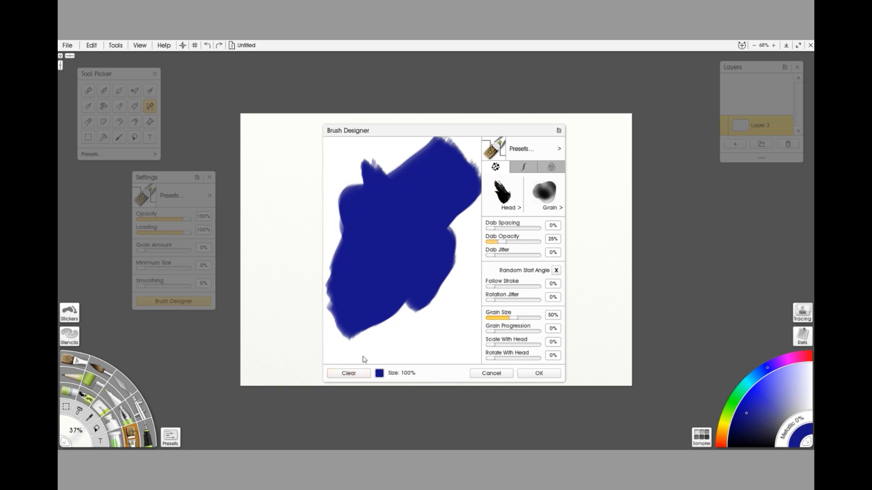
{"action": "mouse_move", "coordinate": [425, 296]}
{"action": "left_mouse_down"}
{"action": "mouse_move", "coordinate": [407, 308]}
{"action": "mouse_move", "coordinate": [443, 283]}
{"action": "mouse_move", "coordinate": [451, 247]}
{"action": "mouse_move", "coordinate": [441, 262]}
{"action": "left_mouse_up"}
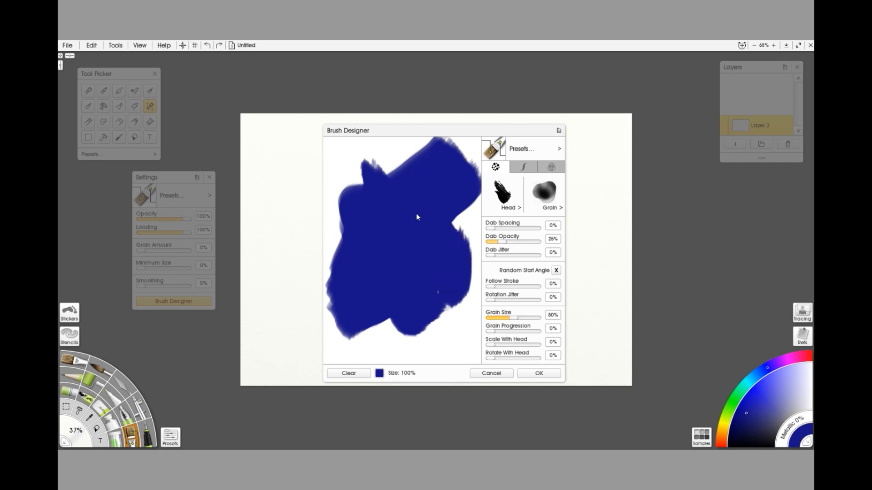
{"action": "left_click_drag", "start_coordinate": [398, 172], "coordinate": [402, 176]}
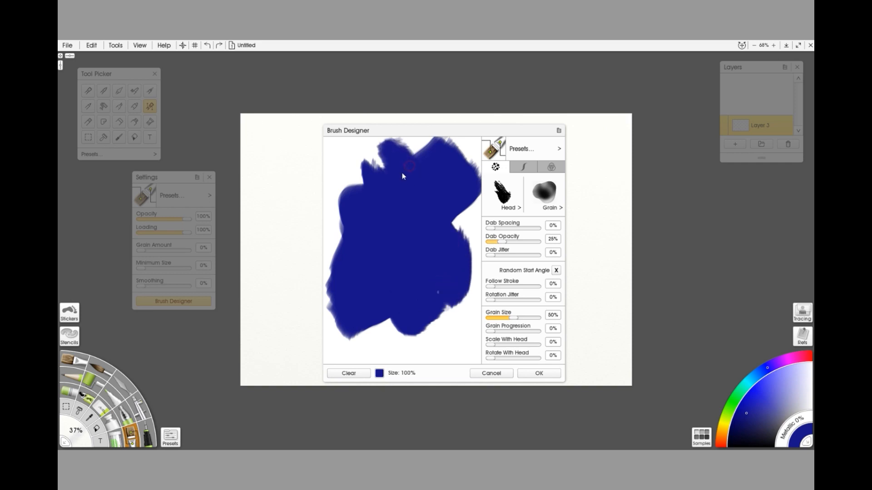
{"action": "left_click", "coordinate": [349, 373]}
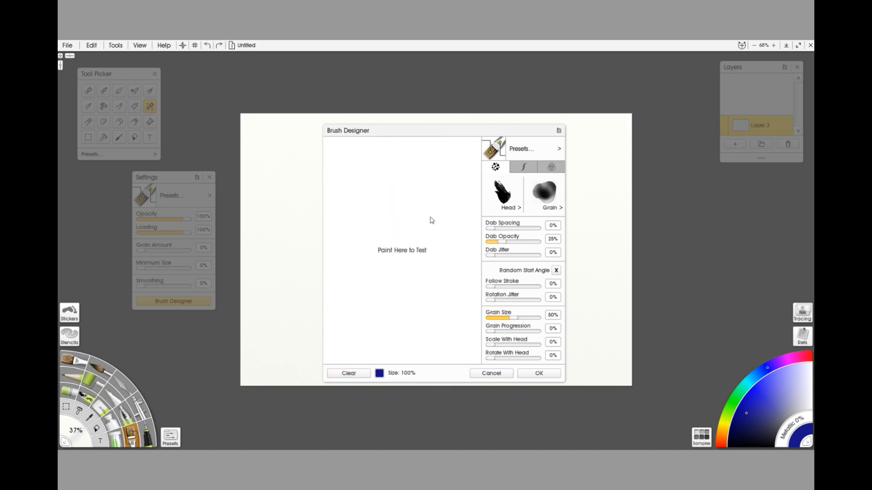
Set the dab spacing to 100%, test it with two single dabs and a long freehand stroke, and clear the preview area.
{"action": "left_click_drag", "start_coordinate": [490, 230], "coordinate": [547, 230]}
{"action": "left_click", "coordinate": [437, 184]}
{"action": "left_click", "coordinate": [390, 232]}
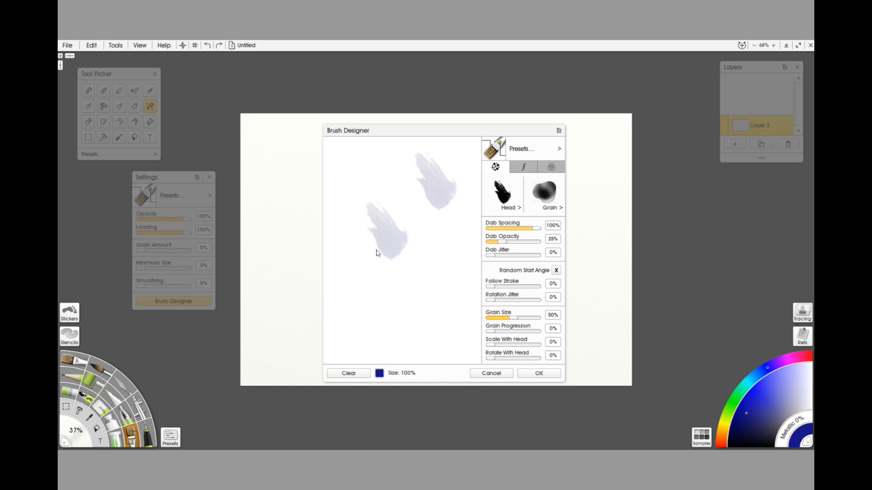
{"action": "mouse_move", "coordinate": [377, 253]}
{"action": "left_mouse_down"}
{"action": "mouse_move", "coordinate": [334, 332]}
{"action": "mouse_move", "coordinate": [353, 349]}
{"action": "mouse_move", "coordinate": [414, 345]}
{"action": "mouse_move", "coordinate": [447, 316]}
{"action": "mouse_move", "coordinate": [445, 256]}
{"action": "mouse_move", "coordinate": [365, 165]}
{"action": "mouse_move", "coordinate": [409, 152]}
{"action": "mouse_move", "coordinate": [392, 202]}
{"action": "mouse_move", "coordinate": [348, 250]}
{"action": "left_mouse_up"}
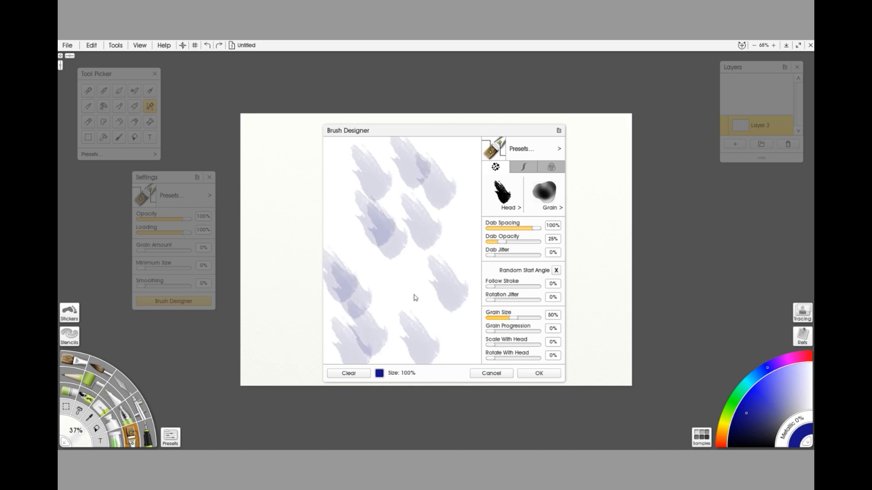
{"action": "left_click", "coordinate": [352, 374]}
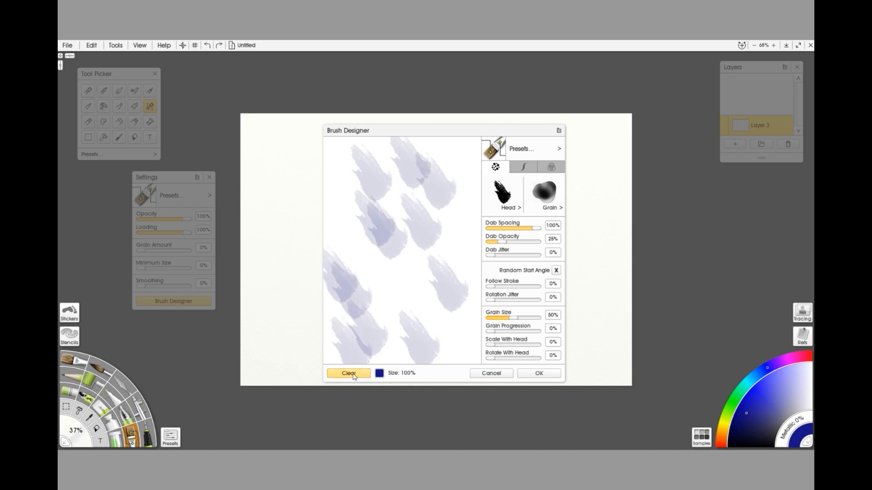
Set the dab spacing to 50% and paint a long winding test stroke in the preview area.
{"action": "left_click", "coordinate": [552, 226]}
{"action": "type", "text": "50"}
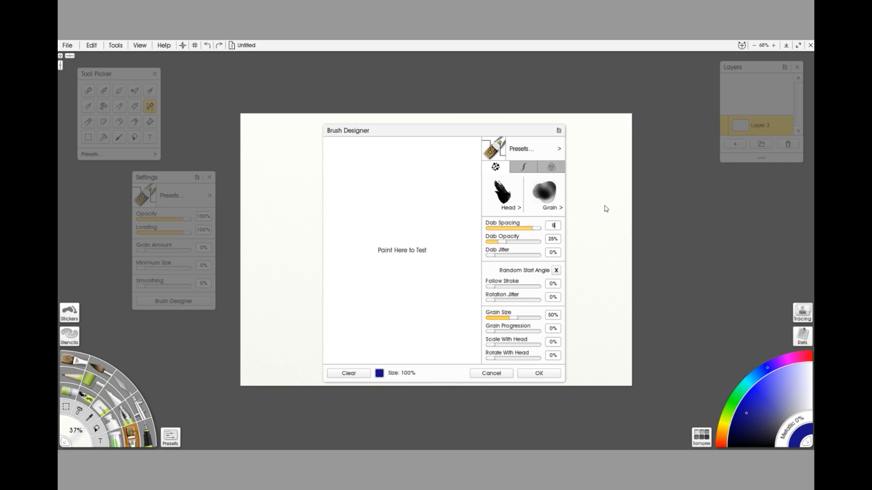
{"action": "key", "text": "Return"}
{"action": "mouse_move", "coordinate": [450, 163]}
{"action": "left_mouse_down"}
{"action": "mouse_move", "coordinate": [365, 262]}
{"action": "mouse_move", "coordinate": [357, 284]}
{"action": "mouse_move", "coordinate": [381, 301]}
{"action": "mouse_move", "coordinate": [416, 280]}
{"action": "mouse_move", "coordinate": [358, 190]}
{"action": "mouse_move", "coordinate": [395, 174]}
{"action": "mouse_move", "coordinate": [347, 257]}
{"action": "mouse_move", "coordinate": [452, 244]}
{"action": "mouse_move", "coordinate": [410, 263]}
{"action": "left_mouse_up"}
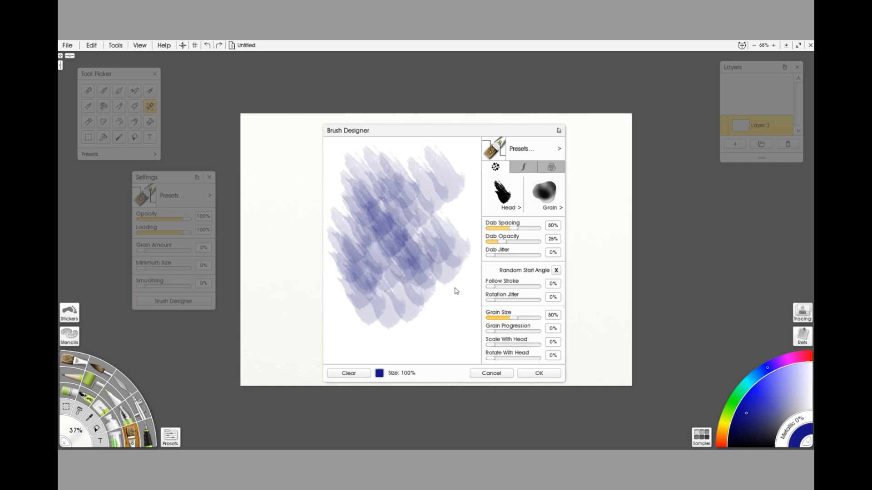
Clear the preview area, test the 50% dab spacing with a short stroke and a single dab, and clear each test.
{"action": "left_click", "coordinate": [348, 373]}
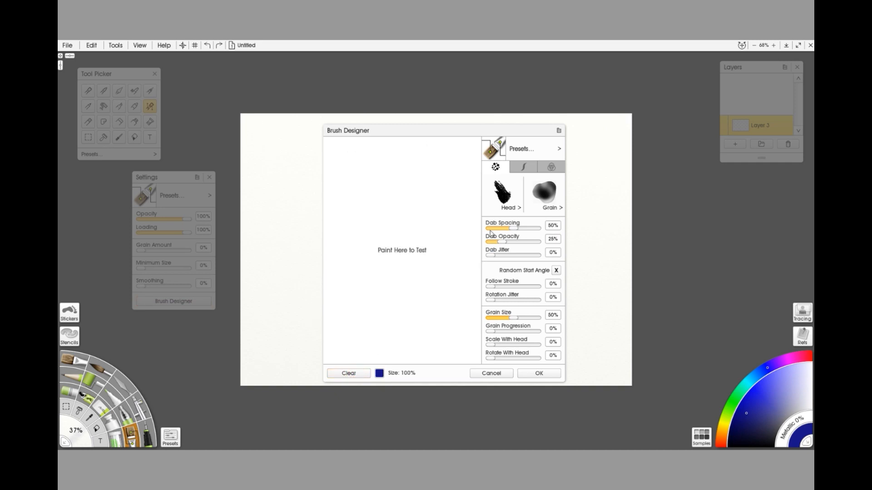
{"action": "left_click_drag", "start_coordinate": [405, 205], "coordinate": [391, 227]}
{"action": "left_click", "coordinate": [345, 374]}
{"action": "left_click", "coordinate": [443, 187]}
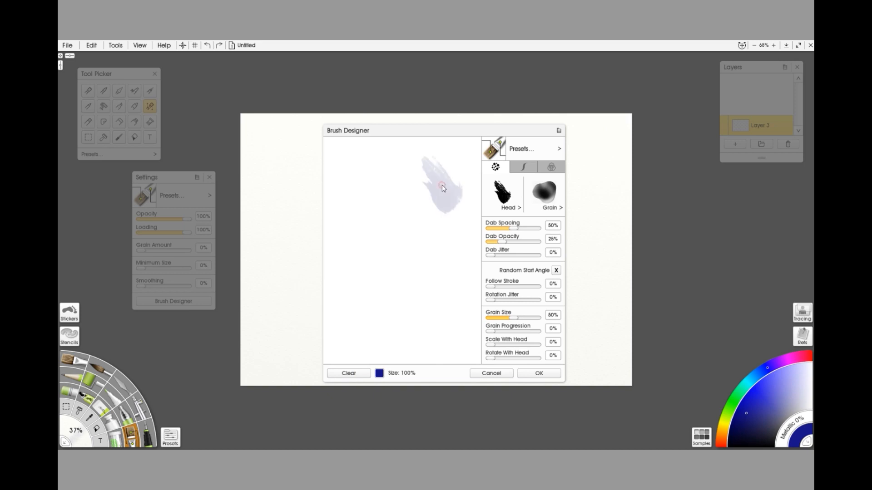
{"action": "left_click", "coordinate": [343, 373]}
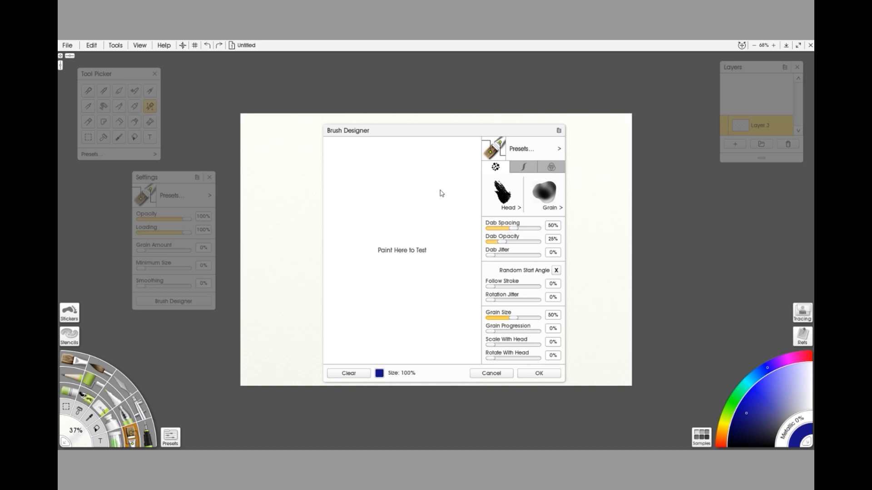
Place four separate dabs diagonally across the preview area, clear them, paint one freehand stroke, and clear the area again.
{"action": "left_click_drag", "start_coordinate": [440, 193], "coordinate": [440, 190]}
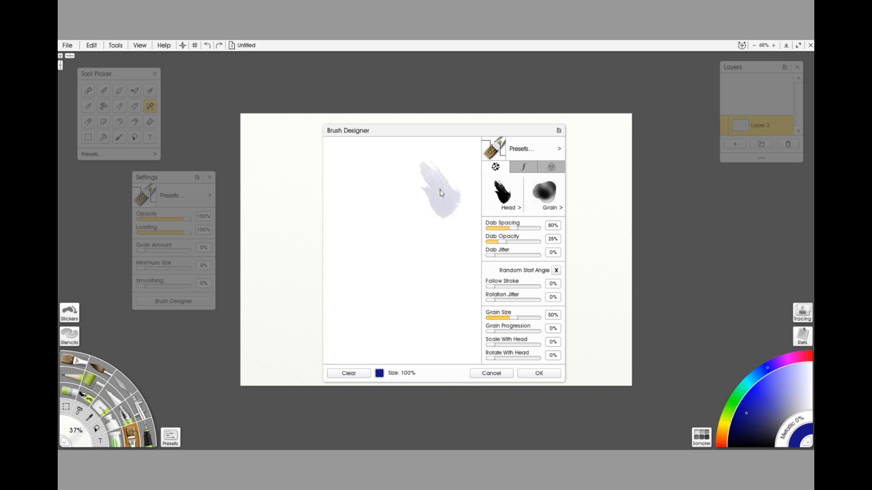
{"action": "left_click", "coordinate": [393, 223]}
{"action": "left_click", "coordinate": [353, 252]}
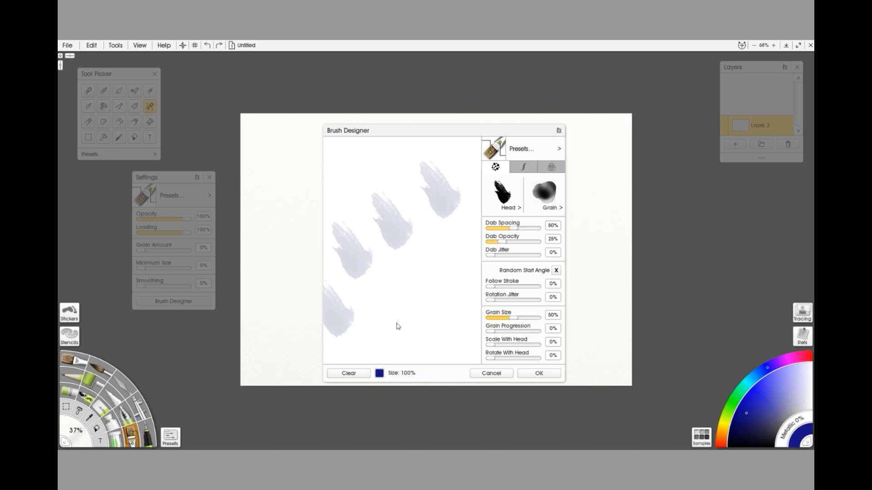
{"action": "left_click", "coordinate": [353, 373]}
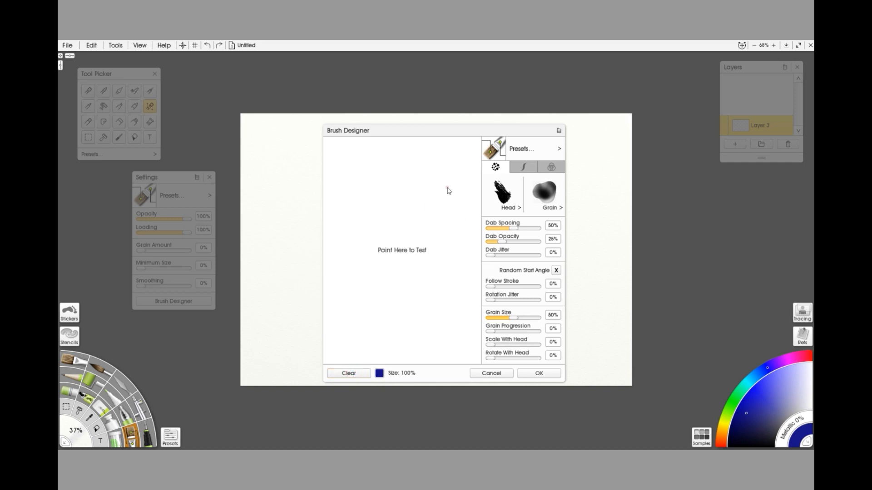
{"action": "left_click_drag", "start_coordinate": [448, 189], "coordinate": [339, 252]}
{"action": "left_click", "coordinate": [349, 378]}
Set the dab jitter to 31% and paint a diagonal trail of dabs across the preview area.
{"action": "left_click", "coordinate": [510, 256]}
{"action": "left_click_drag", "start_coordinate": [511, 258], "coordinate": [506, 261]}
{"action": "left_click", "coordinate": [463, 166]}
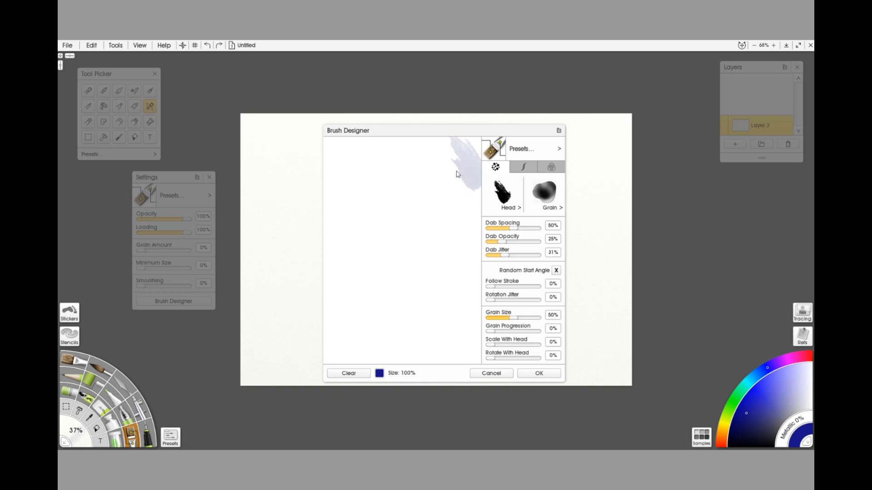
{"action": "left_click", "coordinate": [453, 180]}
{"action": "left_click", "coordinate": [431, 194]}
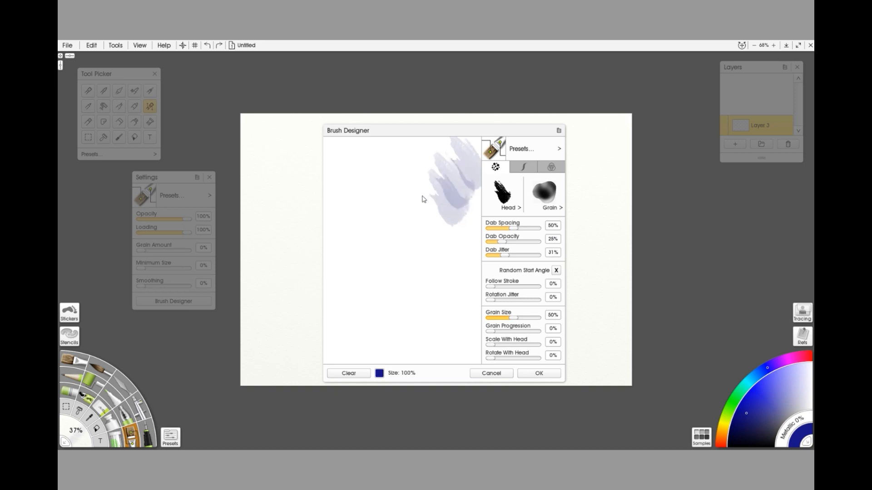
{"action": "left_click", "coordinate": [414, 202]}
{"action": "left_click", "coordinate": [392, 218]}
{"action": "left_click", "coordinate": [364, 215]}
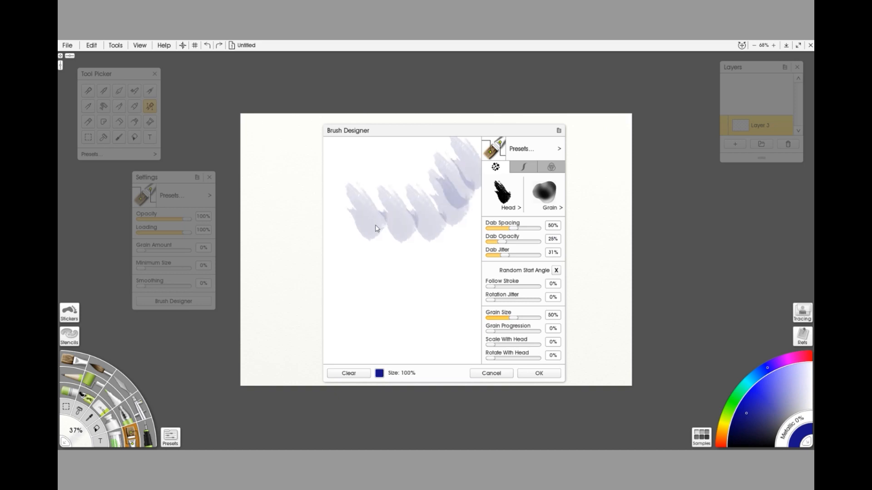
{"action": "left_click", "coordinate": [360, 237]}
{"action": "left_click", "coordinate": [351, 245]}
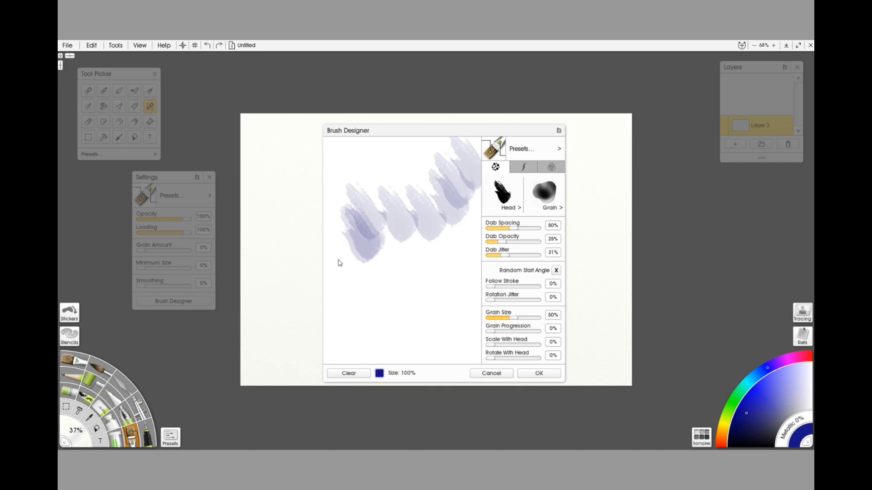
{"action": "left_click", "coordinate": [333, 270]}
{"action": "left_click", "coordinate": [330, 279]}
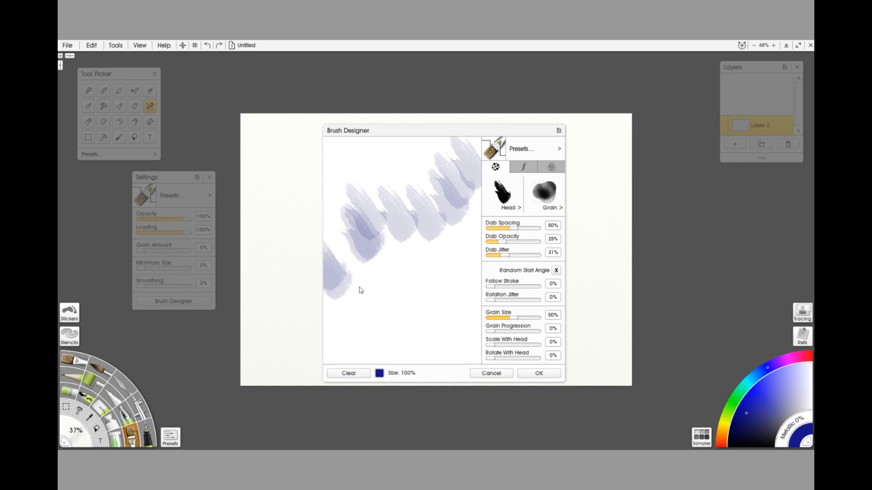
Build up dense overlapping strokes over the diagonal dab trail, and clear the preview area.
{"action": "mouse_move", "coordinate": [443, 227]}
{"action": "left_mouse_down"}
{"action": "mouse_move", "coordinate": [346, 282]}
{"action": "mouse_move", "coordinate": [367, 306]}
{"action": "mouse_move", "coordinate": [436, 182]}
{"action": "mouse_move", "coordinate": [402, 220]}
{"action": "mouse_move", "coordinate": [352, 313]}
{"action": "mouse_move", "coordinate": [438, 192]}
{"action": "mouse_move", "coordinate": [378, 254]}
{"action": "left_mouse_up"}
{"action": "mouse_move", "coordinate": [402, 260]}
{"action": "left_mouse_down"}
{"action": "mouse_move", "coordinate": [415, 232]}
{"action": "mouse_move", "coordinate": [362, 278]}
{"action": "mouse_move", "coordinate": [398, 254]}
{"action": "mouse_move", "coordinate": [448, 182]}
{"action": "mouse_move", "coordinate": [350, 270]}
{"action": "mouse_move", "coordinate": [341, 296]}
{"action": "mouse_move", "coordinate": [458, 185]}
{"action": "mouse_move", "coordinate": [381, 287]}
{"action": "mouse_move", "coordinate": [357, 301]}
{"action": "mouse_move", "coordinate": [407, 224]}
{"action": "mouse_move", "coordinate": [451, 178]}
{"action": "mouse_move", "coordinate": [359, 254]}
{"action": "mouse_move", "coordinate": [371, 262]}
{"action": "mouse_move", "coordinate": [450, 180]}
{"action": "mouse_move", "coordinate": [380, 271]}
{"action": "left_mouse_up"}
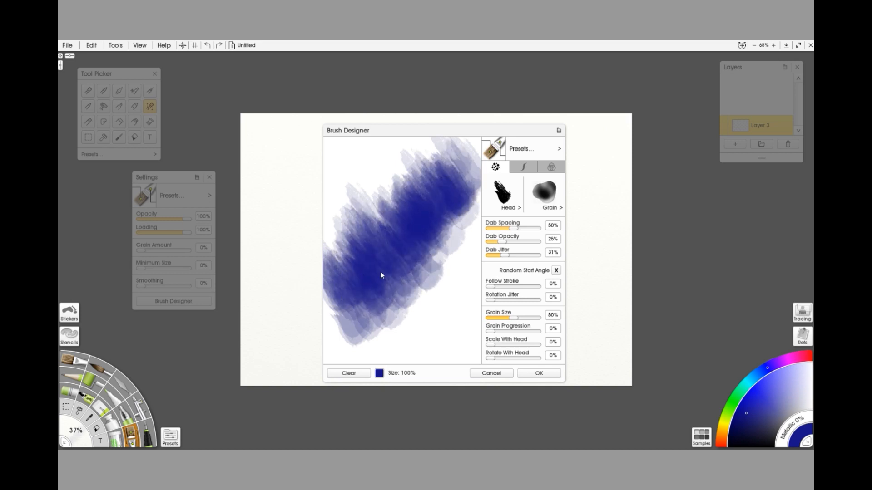
{"action": "left_click", "coordinate": [342, 375]}
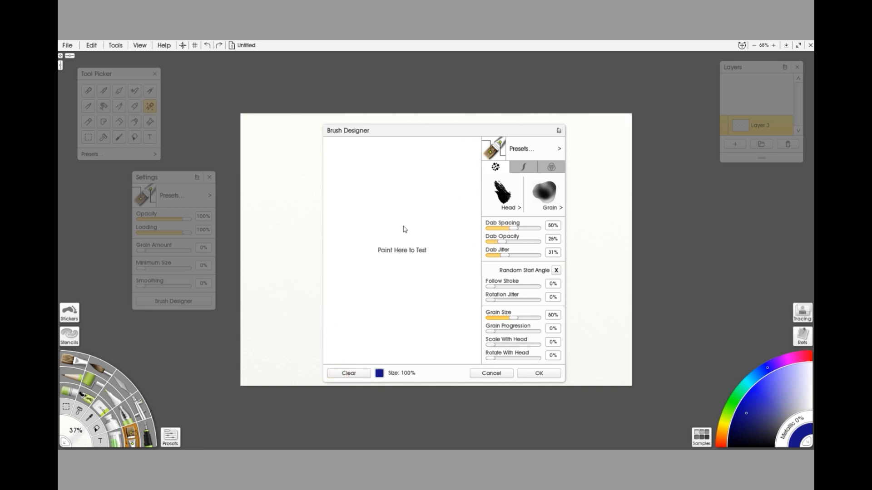
Paint two diagonal test strokes at 31% dab jitter, clearing the preview area after each one.
{"action": "mouse_move", "coordinate": [463, 164]}
{"action": "left_mouse_down"}
{"action": "mouse_move", "coordinate": [408, 220]}
{"action": "mouse_move", "coordinate": [357, 318]}
{"action": "left_mouse_up"}
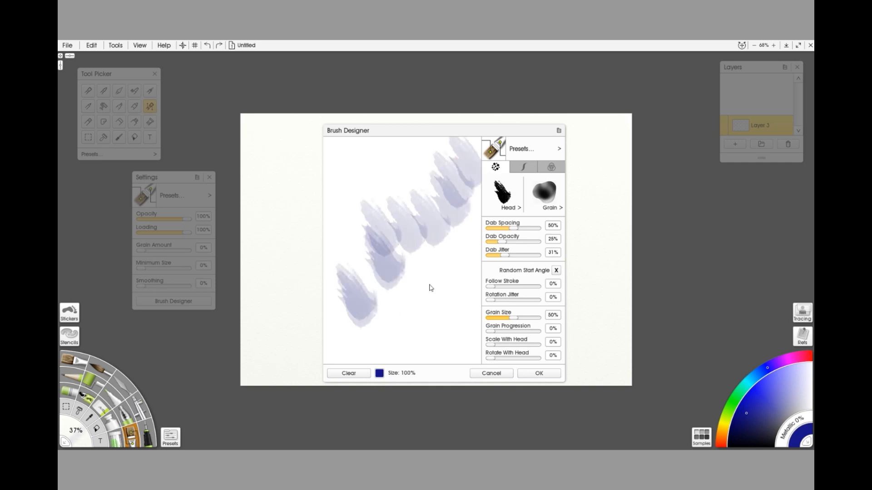
{"action": "left_click", "coordinate": [350, 373]}
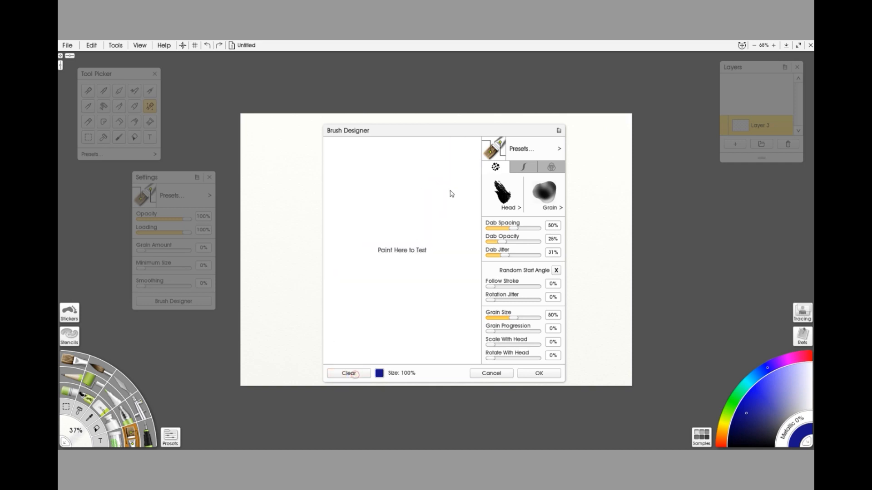
{"action": "mouse_move", "coordinate": [456, 187]}
{"action": "left_mouse_down"}
{"action": "mouse_move", "coordinate": [395, 244]}
{"action": "mouse_move", "coordinate": [349, 322]}
{"action": "mouse_move", "coordinate": [411, 257]}
{"action": "mouse_move", "coordinate": [419, 183]}
{"action": "mouse_move", "coordinate": [388, 270]}
{"action": "left_mouse_up"}
{"action": "left_click", "coordinate": [348, 373]}
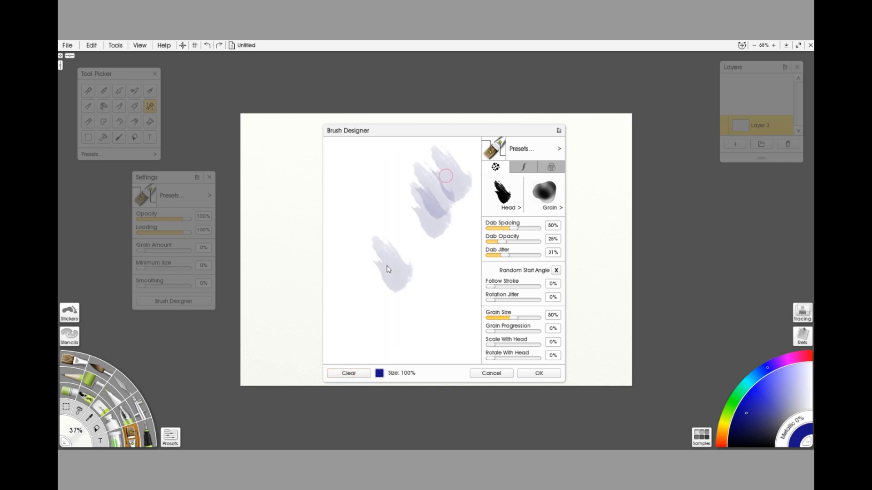
{"action": "left_click", "coordinate": [349, 373]}
Place a single dab, lower the dab opacity to 0%, and clear the preview area.
{"action": "left_click", "coordinate": [401, 221]}
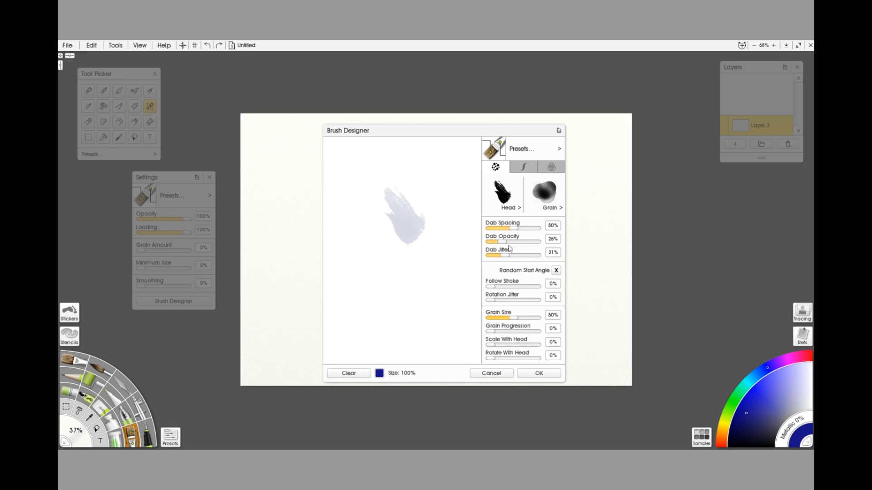
{"action": "left_click_drag", "start_coordinate": [506, 242], "coordinate": [472, 249]}
{"action": "left_click", "coordinate": [361, 376]}
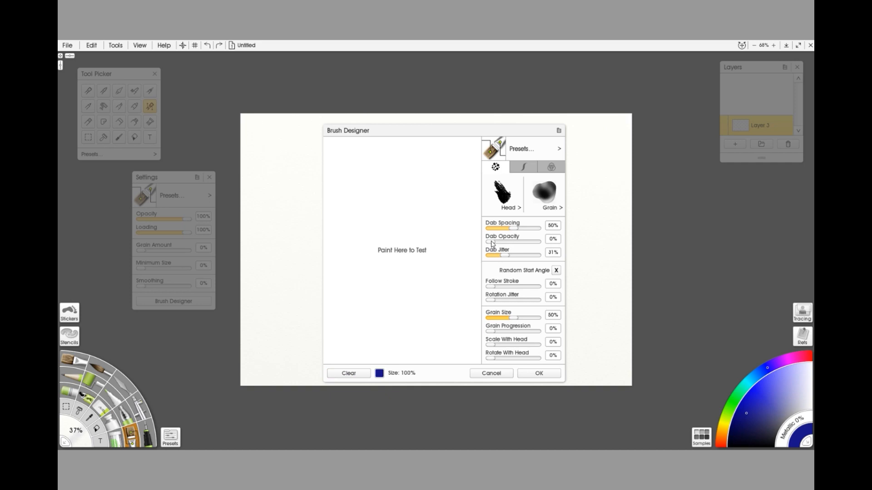
Set the dab opacity to 100%, place six single dabs around the preview area, and clear them.
{"action": "left_click_drag", "start_coordinate": [491, 244], "coordinate": [564, 244]}
{"action": "left_click", "coordinate": [415, 196]}
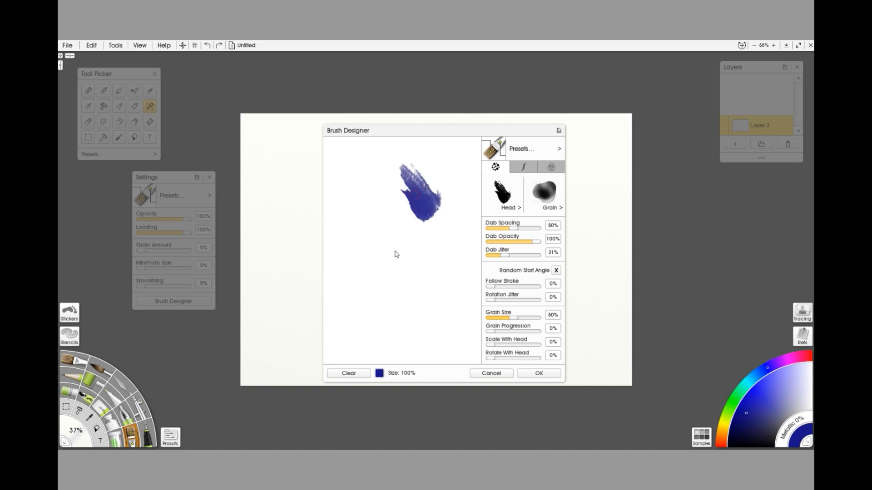
{"action": "left_click", "coordinate": [396, 251]}
{"action": "left_click", "coordinate": [434, 256]}
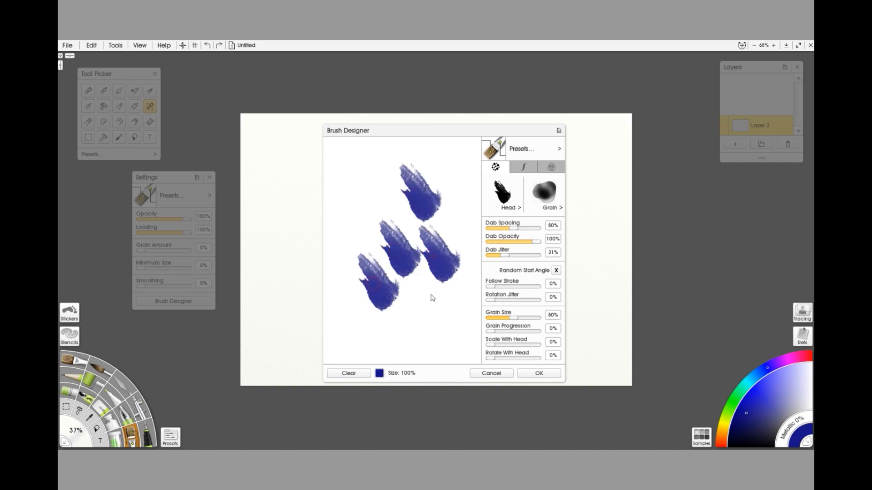
{"action": "left_click", "coordinate": [431, 295]}
{"action": "left_click", "coordinate": [391, 208]}
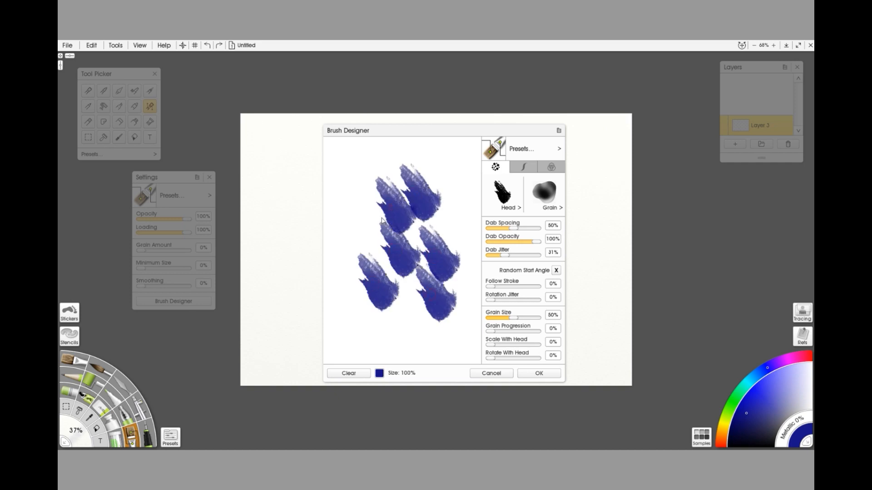
{"action": "left_click", "coordinate": [349, 373]}
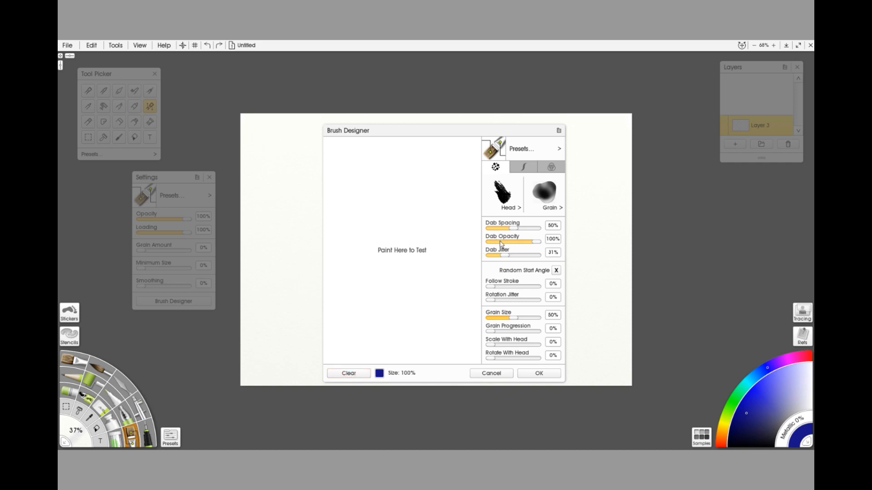
Set the dab opacity to 21% and test it with two freehand strokes, clearing the preview area after each one.
{"action": "left_click", "coordinate": [501, 242]}
{"action": "mouse_move", "coordinate": [391, 193]}
{"action": "left_mouse_down"}
{"action": "mouse_move", "coordinate": [359, 241]}
{"action": "mouse_move", "coordinate": [378, 275]}
{"action": "mouse_move", "coordinate": [421, 229]}
{"action": "mouse_move", "coordinate": [418, 185]}
{"action": "mouse_move", "coordinate": [375, 266]}
{"action": "mouse_move", "coordinate": [419, 189]}
{"action": "mouse_move", "coordinate": [445, 219]}
{"action": "left_mouse_up"}
{"action": "left_click", "coordinate": [349, 374]}
{"action": "mouse_move", "coordinate": [407, 200]}
{"action": "left_mouse_down"}
{"action": "mouse_move", "coordinate": [343, 297]}
{"action": "mouse_move", "coordinate": [388, 223]}
{"action": "mouse_move", "coordinate": [420, 217]}
{"action": "mouse_move", "coordinate": [379, 294]}
{"action": "mouse_move", "coordinate": [436, 200]}
{"action": "left_mouse_up"}
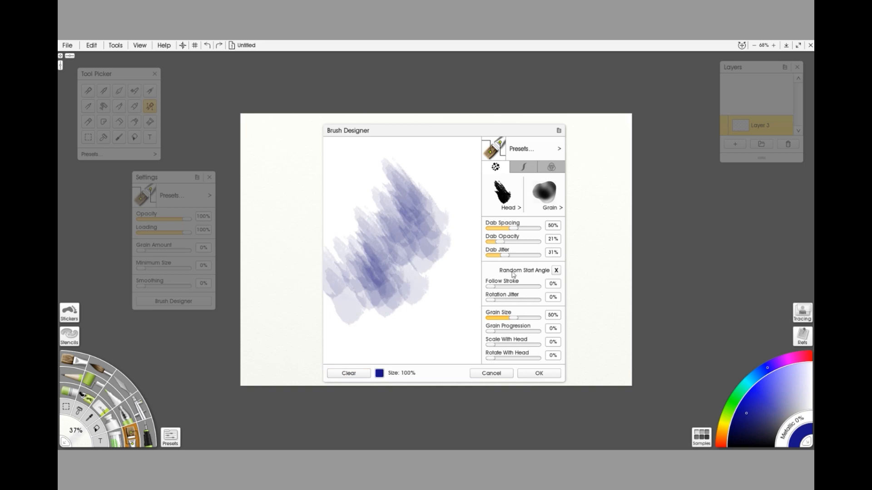
{"action": "left_click", "coordinate": [356, 373]}
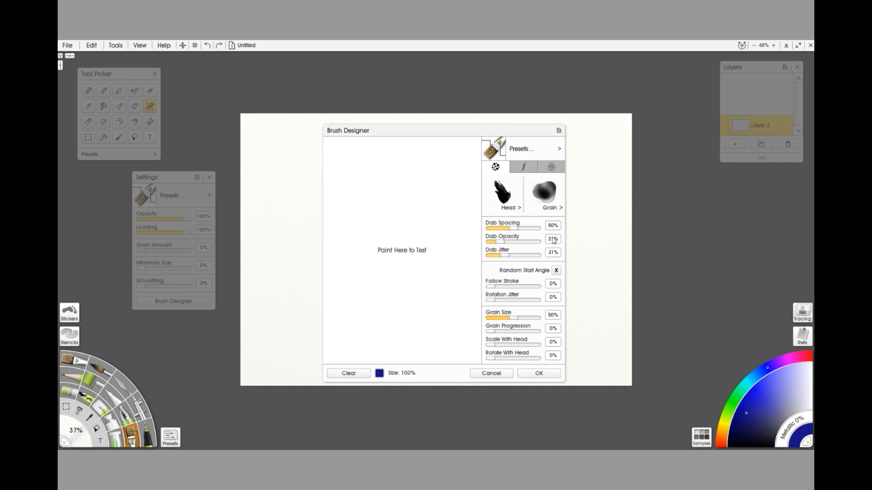
Paint four freehand test strokes at 21% dab opacity, ending with diagonal ones and clearing the preview area between strokes.
{"action": "mouse_move", "coordinate": [425, 253]}
{"action": "left_mouse_down"}
{"action": "mouse_move", "coordinate": [394, 283]}
{"action": "mouse_move", "coordinate": [411, 211]}
{"action": "mouse_move", "coordinate": [391, 219]}
{"action": "mouse_move", "coordinate": [385, 271]}
{"action": "mouse_move", "coordinate": [401, 243]}
{"action": "mouse_move", "coordinate": [390, 290]}
{"action": "left_mouse_up"}
{"action": "left_click", "coordinate": [353, 373]}
{"action": "mouse_move", "coordinate": [447, 224]}
{"action": "left_mouse_down"}
{"action": "mouse_move", "coordinate": [374, 248]}
{"action": "mouse_move", "coordinate": [354, 272]}
{"action": "mouse_move", "coordinate": [374, 282]}
{"action": "mouse_move", "coordinate": [429, 174]}
{"action": "left_mouse_up"}
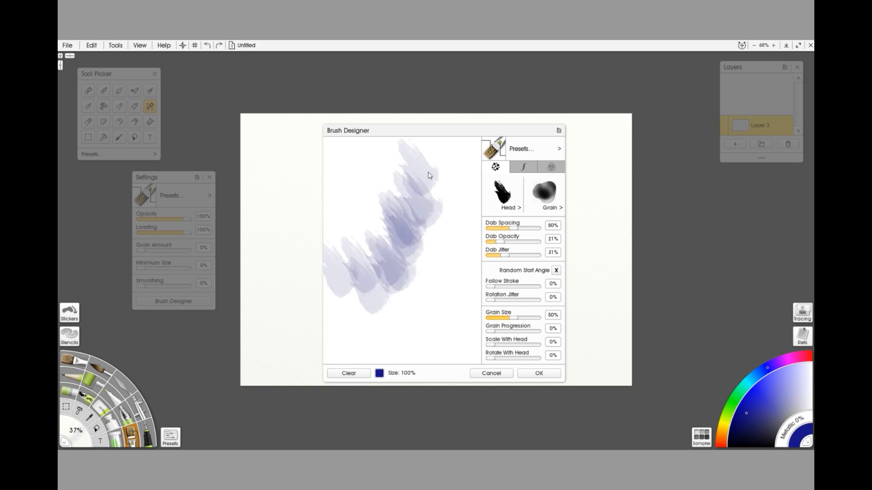
{"action": "left_click", "coordinate": [357, 373]}
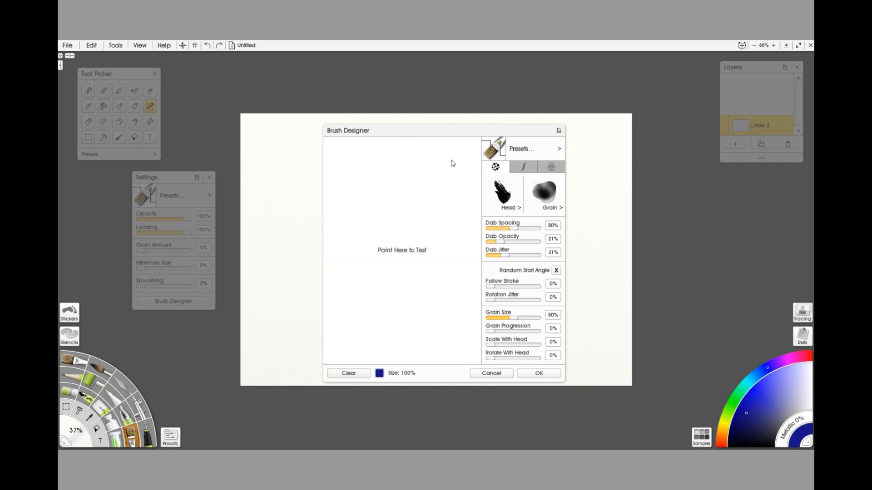
{"action": "mouse_move", "coordinate": [470, 143]}
{"action": "left_mouse_down"}
{"action": "mouse_move", "coordinate": [425, 211]}
{"action": "mouse_move", "coordinate": [336, 295]}
{"action": "mouse_move", "coordinate": [329, 318]}
{"action": "left_mouse_up"}
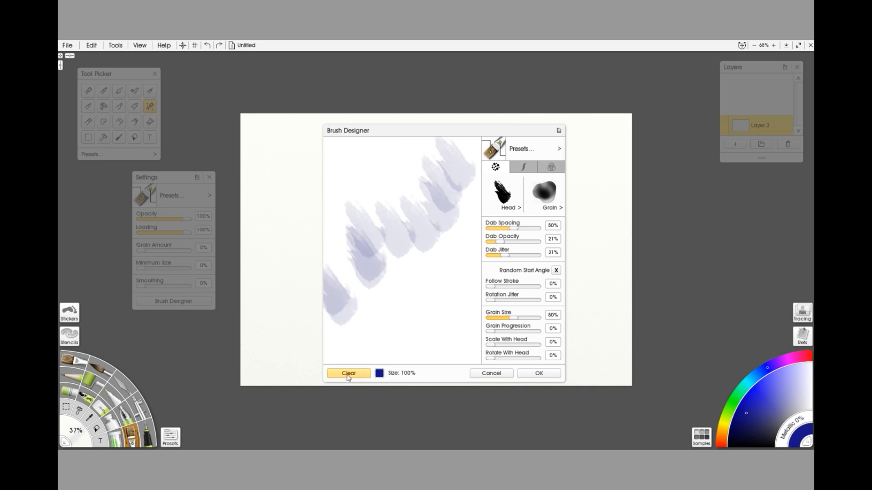
{"action": "left_click", "coordinate": [349, 373]}
{"action": "left_click_drag", "start_coordinate": [449, 163], "coordinate": [349, 299]}
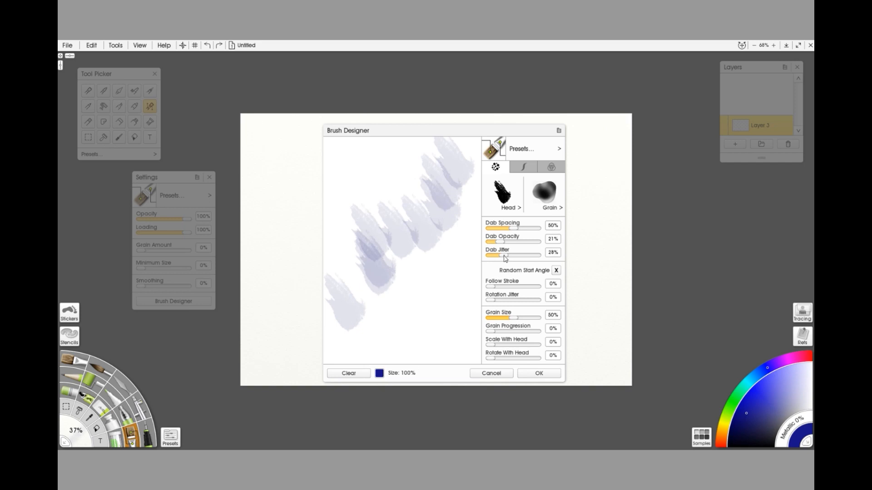
Set the dab jitter to 0%, test it with a diagonal stroke and a dense scribble, and clear each test.
{"action": "left_click_drag", "start_coordinate": [505, 259], "coordinate": [451, 265]}
{"action": "left_click", "coordinate": [360, 372]}
{"action": "left_click_drag", "start_coordinate": [452, 156], "coordinate": [341, 310]}
{"action": "left_click", "coordinate": [338, 375]}
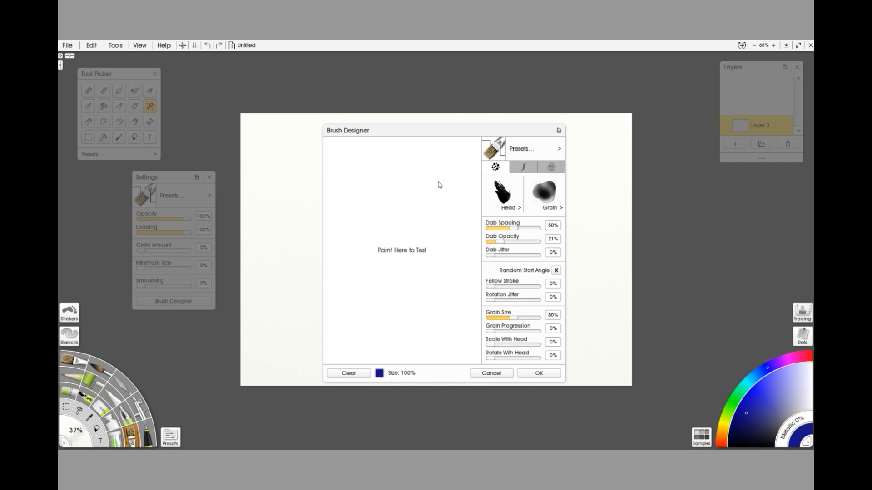
{"action": "mouse_move", "coordinate": [438, 185]}
{"action": "left_mouse_down"}
{"action": "mouse_move", "coordinate": [404, 243]}
{"action": "mouse_move", "coordinate": [333, 301]}
{"action": "mouse_move", "coordinate": [373, 212]}
{"action": "mouse_move", "coordinate": [403, 206]}
{"action": "mouse_move", "coordinate": [359, 191]}
{"action": "mouse_move", "coordinate": [360, 268]}
{"action": "mouse_move", "coordinate": [422, 227]}
{"action": "left_mouse_up"}
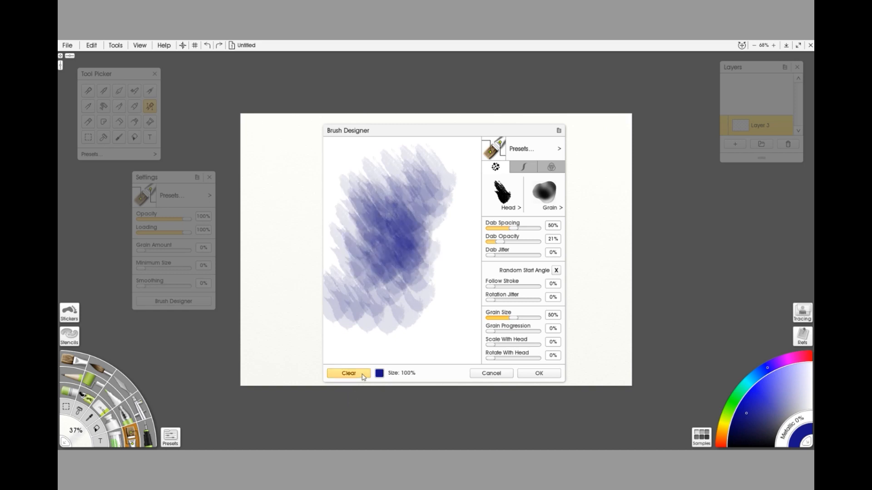
{"action": "left_click", "coordinate": [358, 373]}
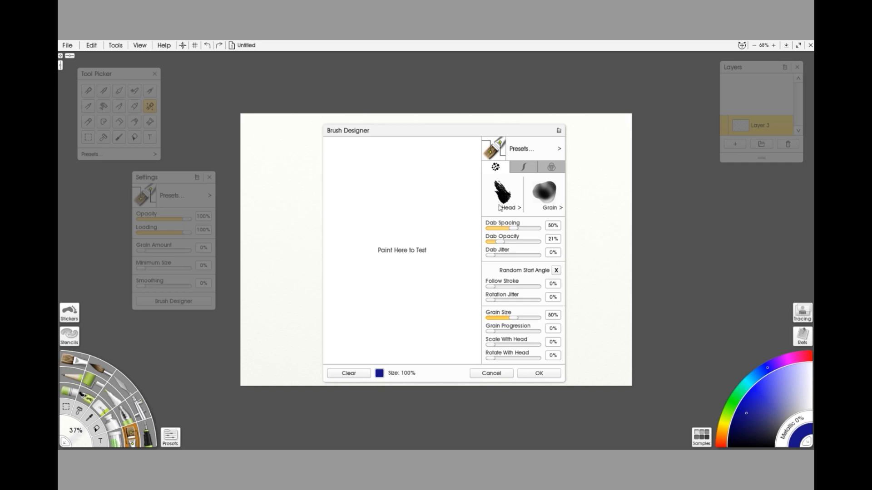
Place a single dab and paint a long zigzag stroke without dab jitter, and clear the preview area.
{"action": "left_click", "coordinate": [389, 222]}
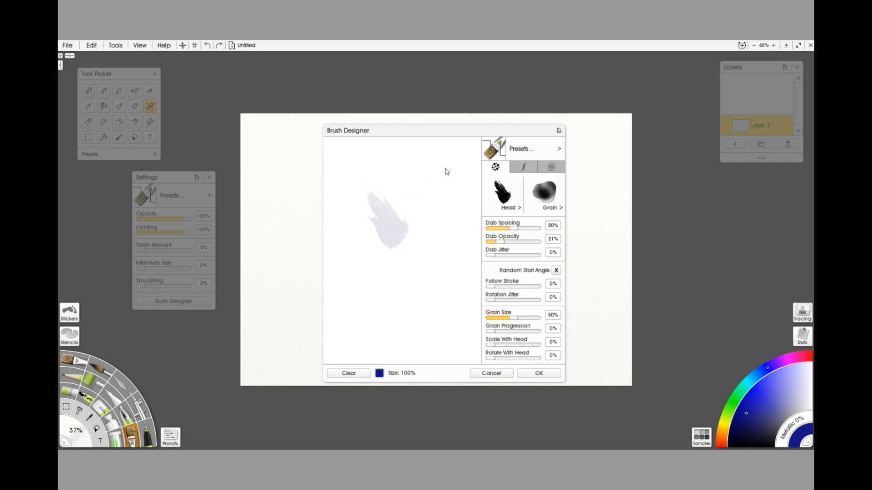
{"action": "mouse_move", "coordinate": [446, 171]}
{"action": "left_mouse_down"}
{"action": "mouse_move", "coordinate": [387, 237]}
{"action": "mouse_move", "coordinate": [355, 257]}
{"action": "mouse_move", "coordinate": [428, 270]}
{"action": "mouse_move", "coordinate": [351, 268]}
{"action": "mouse_move", "coordinate": [440, 264]}
{"action": "mouse_move", "coordinate": [393, 263]}
{"action": "mouse_move", "coordinate": [420, 233]}
{"action": "mouse_move", "coordinate": [445, 176]}
{"action": "mouse_move", "coordinate": [365, 260]}
{"action": "mouse_move", "coordinate": [367, 289]}
{"action": "left_mouse_up"}
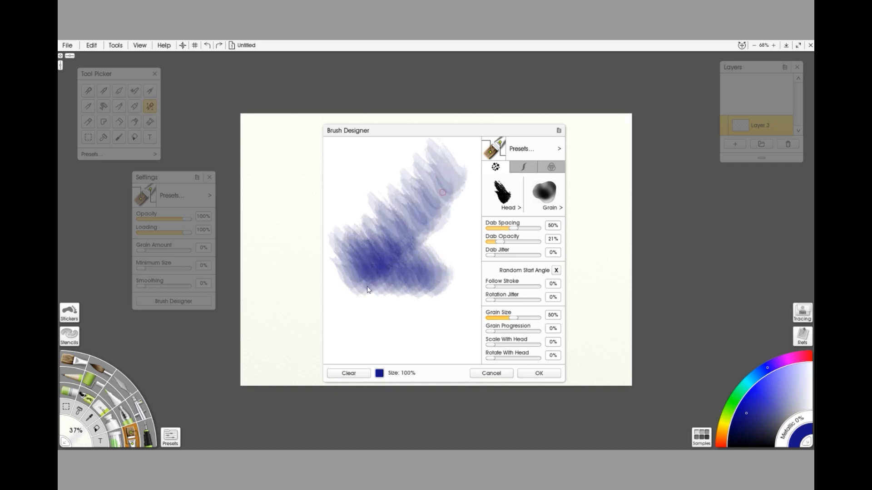
{"action": "left_click", "coordinate": [343, 373]}
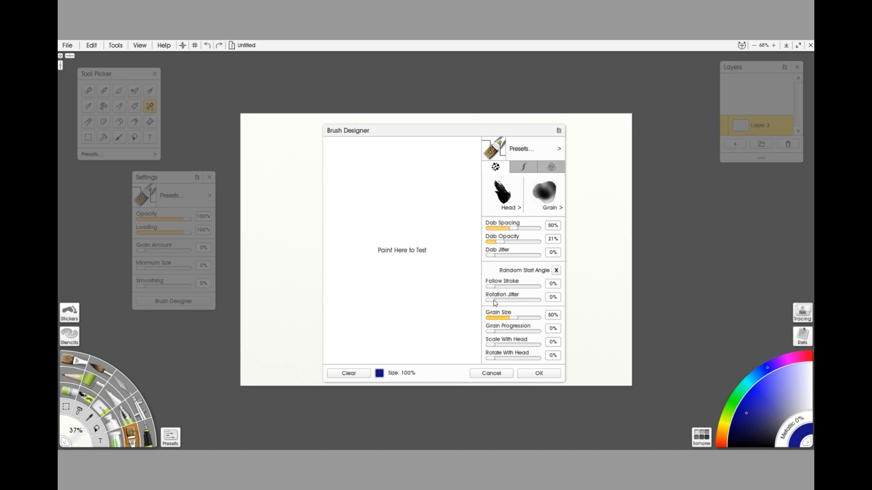
Set the rotation jitter to 100% and test it with a diagonal stroke across the preview area.
{"action": "left_click_drag", "start_coordinate": [493, 302], "coordinate": [558, 305]}
{"action": "mouse_move", "coordinate": [460, 161]}
{"action": "left_mouse_down"}
{"action": "mouse_move", "coordinate": [398, 206]}
{"action": "mouse_move", "coordinate": [321, 291]}
{"action": "left_mouse_up"}
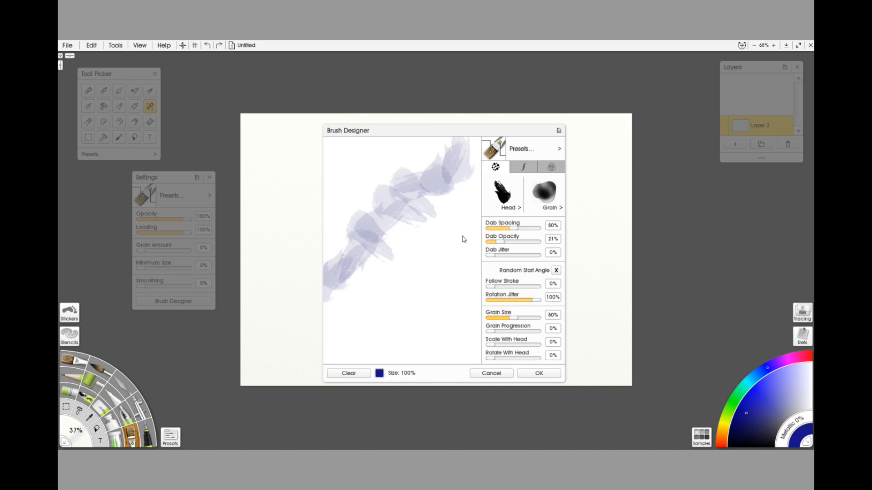
Paint crossing diagonal strokes at 100% rotation jitter, clear them, and test two more separate diagonal strokes, clearing each one.
{"action": "mouse_move", "coordinate": [467, 182]}
{"action": "left_mouse_down"}
{"action": "mouse_move", "coordinate": [430, 254]}
{"action": "mouse_move", "coordinate": [335, 342]}
{"action": "left_mouse_up"}
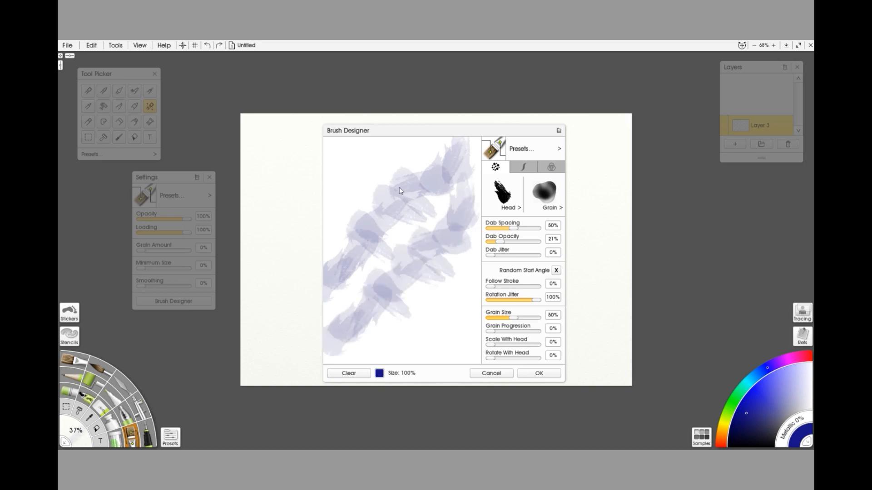
{"action": "mouse_move", "coordinate": [350, 159]}
{"action": "left_mouse_down"}
{"action": "mouse_move", "coordinate": [359, 204]}
{"action": "mouse_move", "coordinate": [399, 243]}
{"action": "mouse_move", "coordinate": [388, 285]}
{"action": "mouse_move", "coordinate": [422, 331]}
{"action": "mouse_move", "coordinate": [452, 347]}
{"action": "left_mouse_up"}
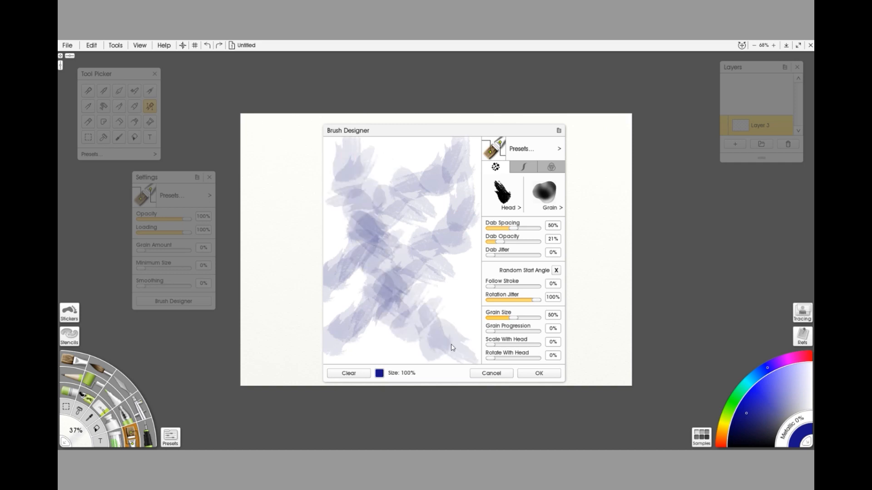
{"action": "left_click", "coordinate": [349, 373]}
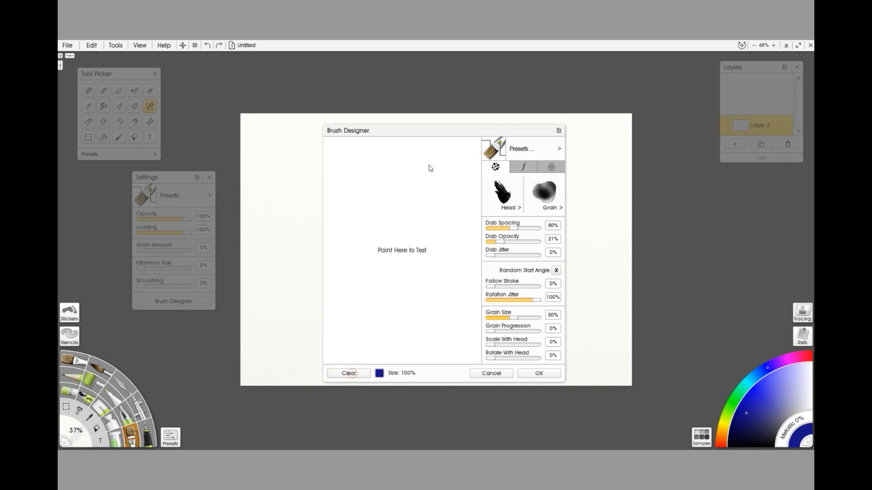
{"action": "mouse_move", "coordinate": [468, 152]}
{"action": "left_mouse_down"}
{"action": "mouse_move", "coordinate": [377, 313]}
{"action": "mouse_move", "coordinate": [342, 351]}
{"action": "left_mouse_up"}
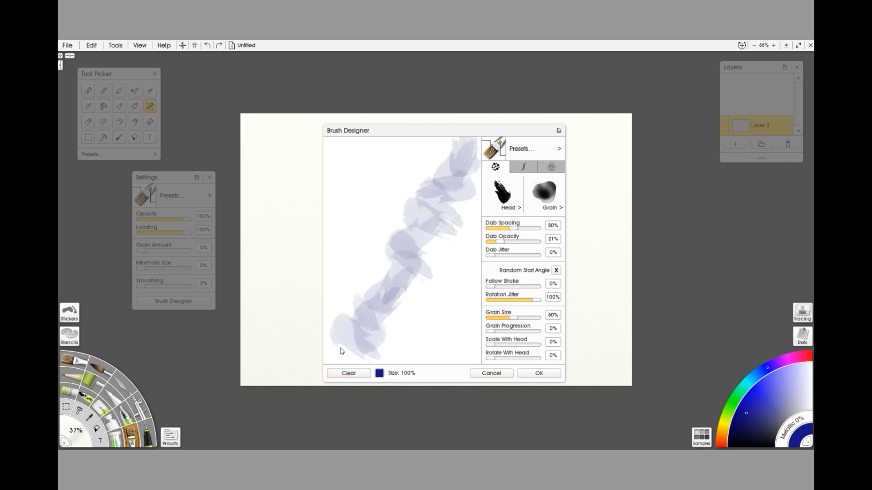
{"action": "left_click", "coordinate": [348, 374]}
{"action": "left_click_drag", "start_coordinate": [447, 144], "coordinate": [353, 341]}
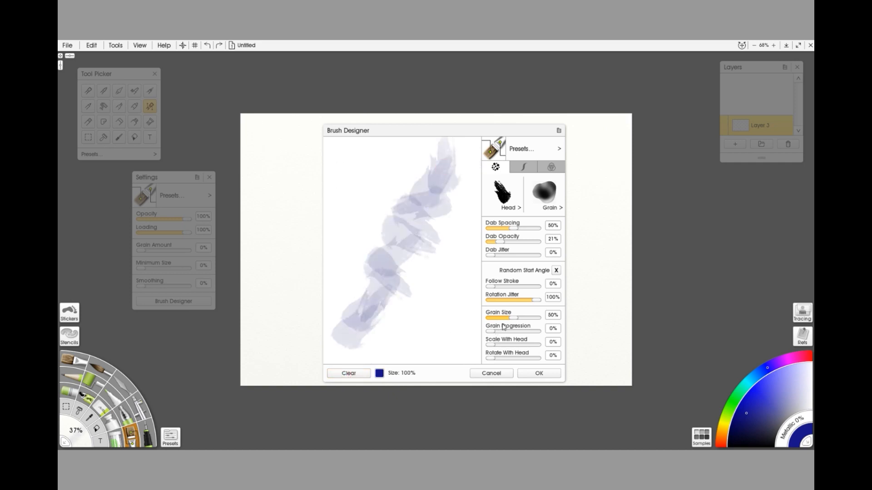
{"action": "left_click", "coordinate": [350, 373]}
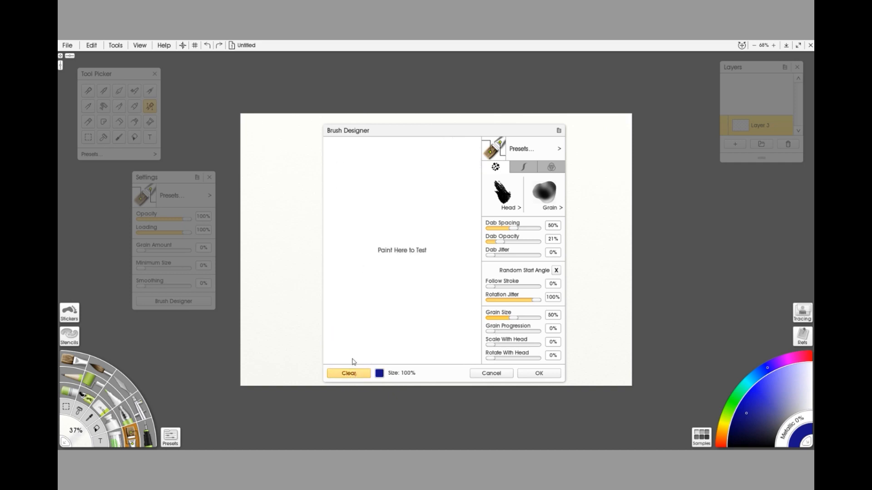
Repeat single diagonal test strokes at 50% dab spacing, overlap the last with a short stroke, and leave the preview area cleared.
{"action": "mouse_move", "coordinate": [445, 173]}
{"action": "left_mouse_down"}
{"action": "mouse_move", "coordinate": [396, 260]}
{"action": "mouse_move", "coordinate": [358, 302]}
{"action": "mouse_move", "coordinate": [348, 334]}
{"action": "left_mouse_up"}
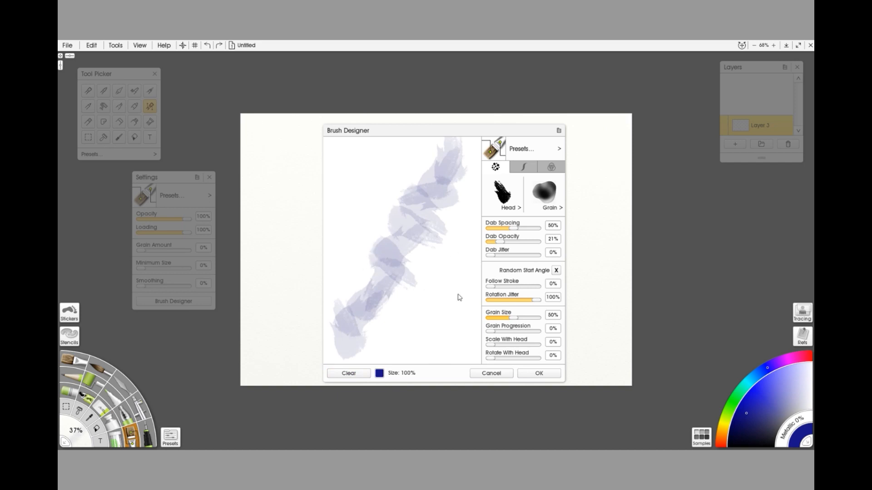
{"action": "left_click", "coordinate": [341, 374]}
{"action": "left_click_drag", "start_coordinate": [463, 175], "coordinate": [350, 331]}
{"action": "left_click", "coordinate": [349, 374]}
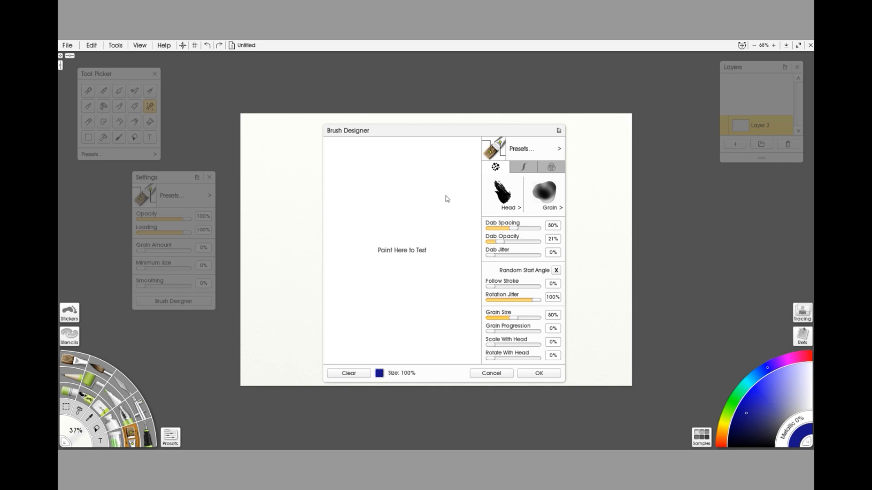
{"action": "left_click_drag", "start_coordinate": [442, 155], "coordinate": [330, 331]}
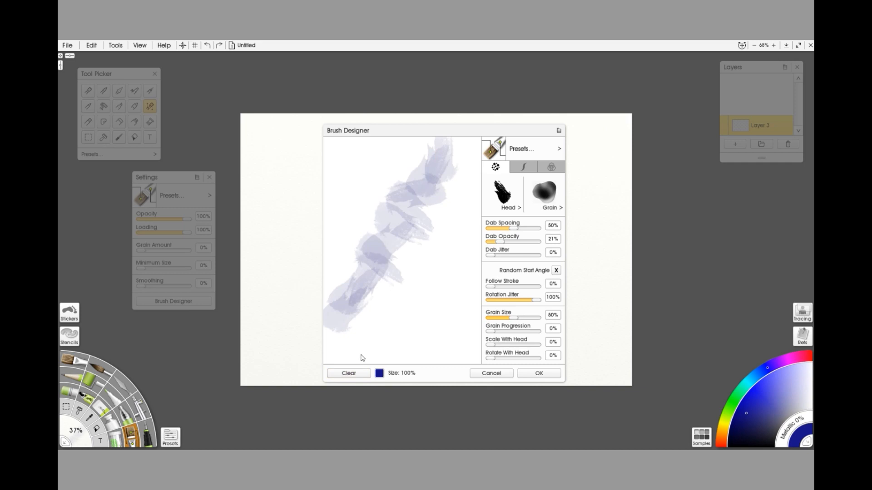
{"action": "left_click_drag", "start_coordinate": [442, 157], "coordinate": [376, 253]}
{"action": "left_click", "coordinate": [354, 377]}
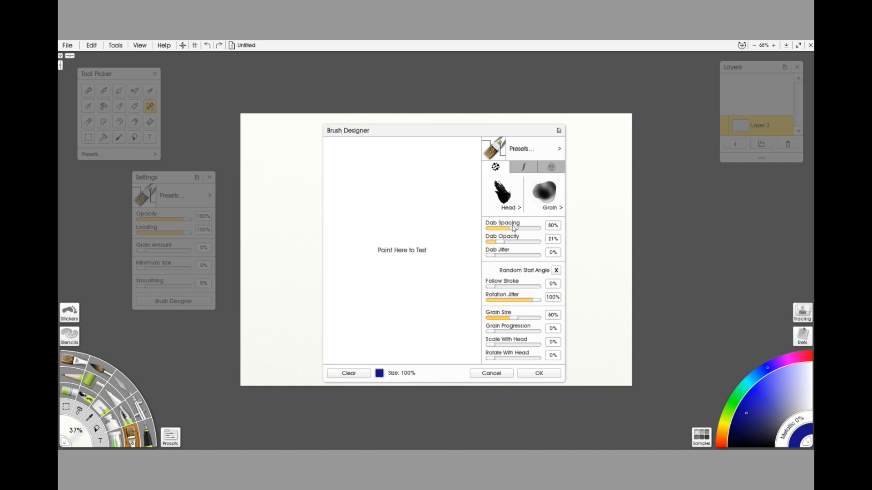
Set the dab spacing to 15% and test it with a single dab and two diagonal strokes, clearing the preview between them.
{"action": "left_click_drag", "start_coordinate": [512, 229], "coordinate": [499, 231]}
{"action": "left_click", "coordinate": [409, 163]}
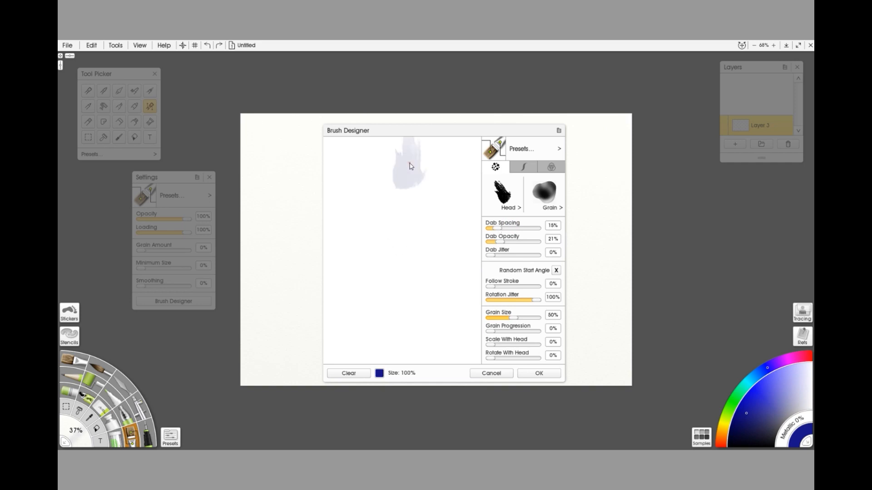
{"action": "left_click", "coordinate": [348, 374]}
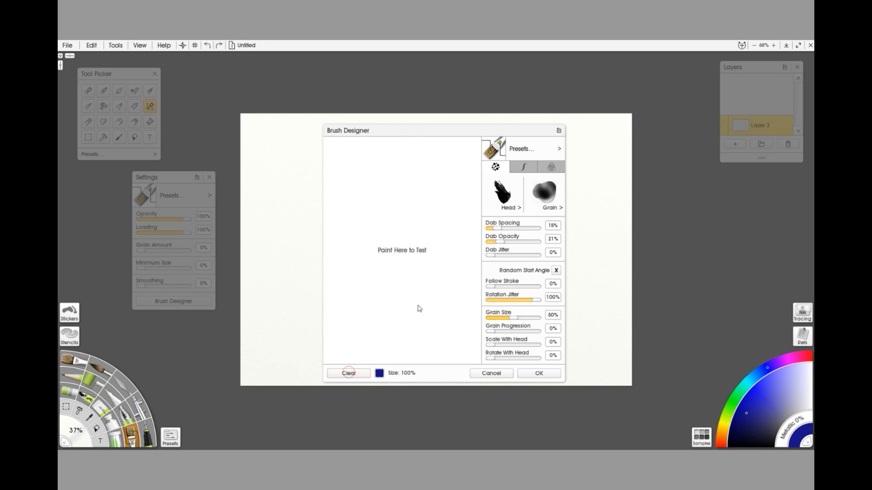
{"action": "mouse_move", "coordinate": [458, 175]}
{"action": "left_mouse_down"}
{"action": "mouse_move", "coordinate": [459, 157]}
{"action": "mouse_move", "coordinate": [347, 306]}
{"action": "left_mouse_up"}
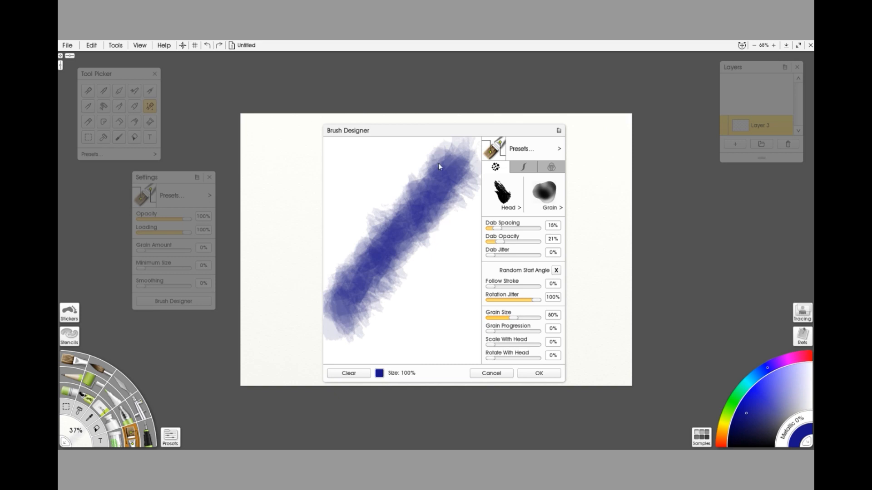
{"action": "left_click", "coordinate": [353, 374]}
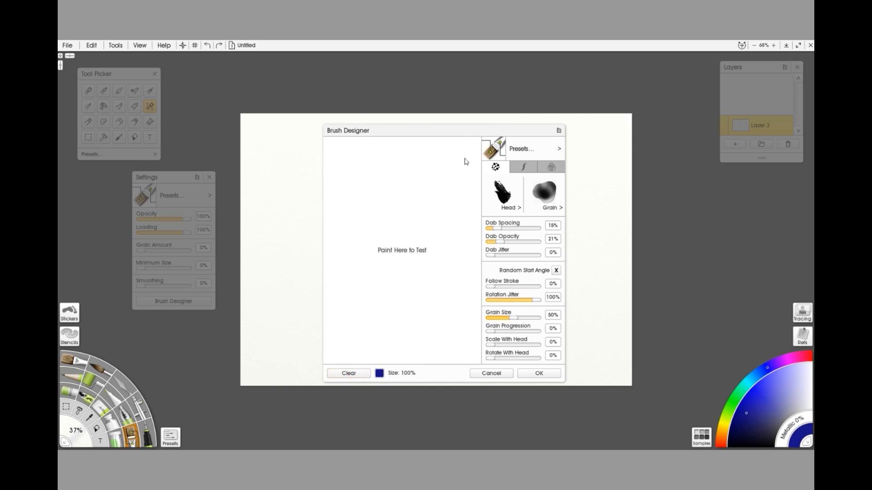
{"action": "mouse_move", "coordinate": [468, 150]}
{"action": "left_mouse_down"}
{"action": "mouse_move", "coordinate": [397, 234]}
{"action": "mouse_move", "coordinate": [346, 323]}
{"action": "left_mouse_up"}
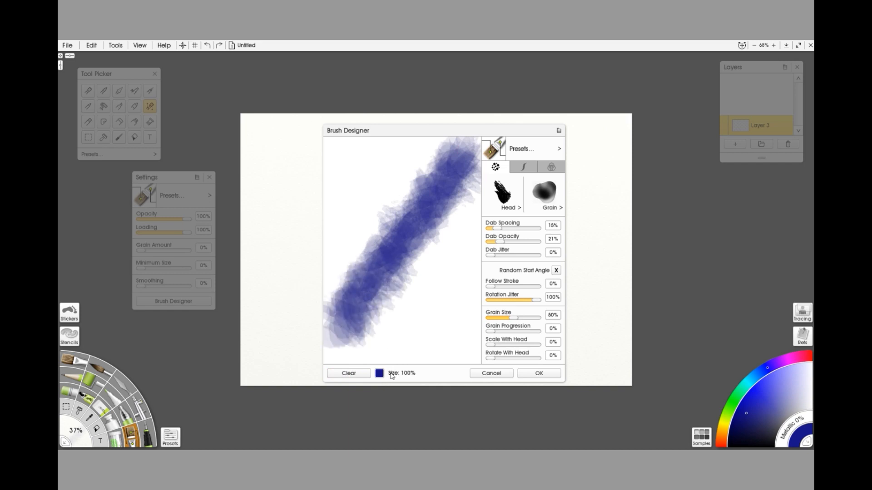
Reduce the brush size to 70% and test it with overlapping strokes and a diagonal stroke, clearing the preview area after each test.
{"action": "left_click_drag", "start_coordinate": [411, 375], "coordinate": [385, 376]}
{"action": "left_click", "coordinate": [356, 371]}
{"action": "mouse_move", "coordinate": [461, 147]}
{"action": "left_mouse_down"}
{"action": "mouse_move", "coordinate": [415, 193]}
{"action": "mouse_move", "coordinate": [338, 329]}
{"action": "mouse_move", "coordinate": [456, 212]}
{"action": "mouse_move", "coordinate": [354, 332]}
{"action": "left_mouse_up"}
{"action": "mouse_move", "coordinate": [404, 200]}
{"action": "left_mouse_down"}
{"action": "mouse_move", "coordinate": [418, 183]}
{"action": "mouse_move", "coordinate": [311, 310]}
{"action": "mouse_move", "coordinate": [424, 174]}
{"action": "mouse_move", "coordinate": [352, 308]}
{"action": "mouse_move", "coordinate": [450, 143]}
{"action": "left_mouse_up"}
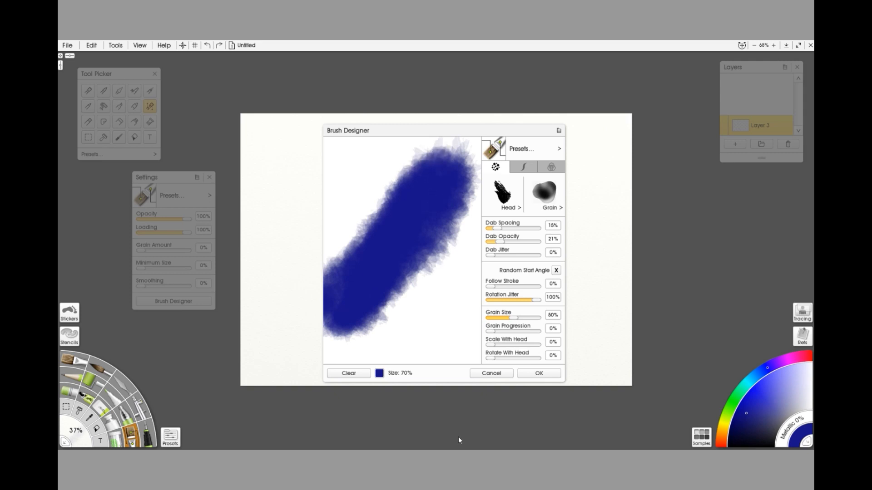
{"action": "left_click", "coordinate": [349, 373]}
{"action": "mouse_move", "coordinate": [450, 174]}
{"action": "left_mouse_down"}
{"action": "mouse_move", "coordinate": [374, 307]}
{"action": "mouse_move", "coordinate": [435, 160]}
{"action": "mouse_move", "coordinate": [388, 227]}
{"action": "mouse_move", "coordinate": [343, 321]}
{"action": "left_mouse_up"}
{"action": "left_click", "coordinate": [349, 373]}
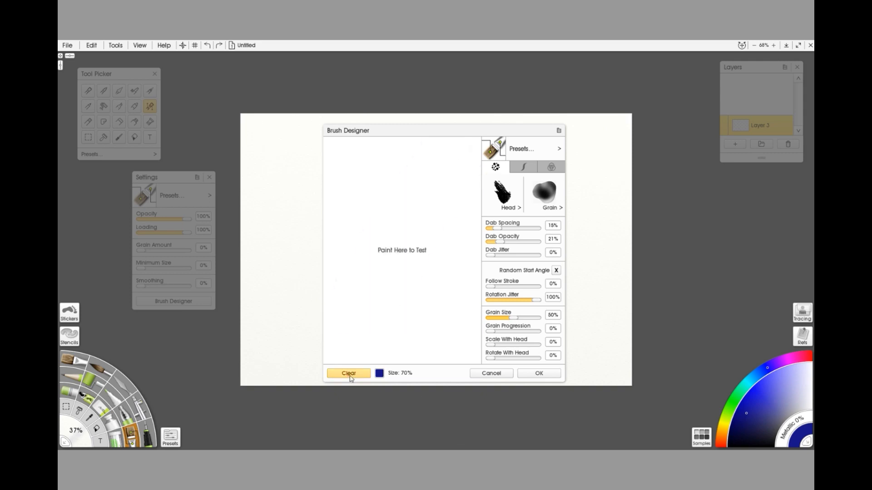
Paint overlapping, separate and single diagonal strokes plus one dab at 70% size and 15% dab spacing, clearing the preview between tests.
{"action": "mouse_move", "coordinate": [445, 174]}
{"action": "left_mouse_down"}
{"action": "mouse_move", "coordinate": [331, 317]}
{"action": "mouse_move", "coordinate": [354, 316]}
{"action": "mouse_move", "coordinate": [399, 266]}
{"action": "left_mouse_up"}
{"action": "left_click_drag", "start_coordinate": [429, 234], "coordinate": [443, 206]}
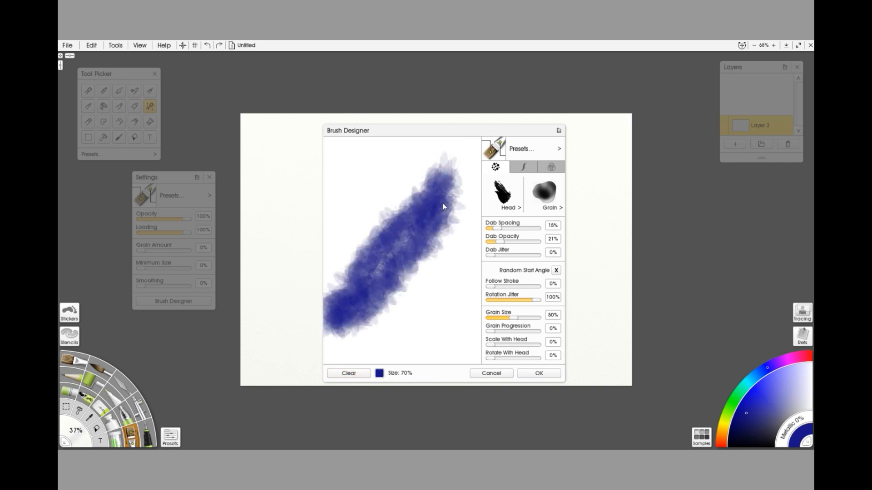
{"action": "left_click_drag", "start_coordinate": [387, 194], "coordinate": [339, 237]}
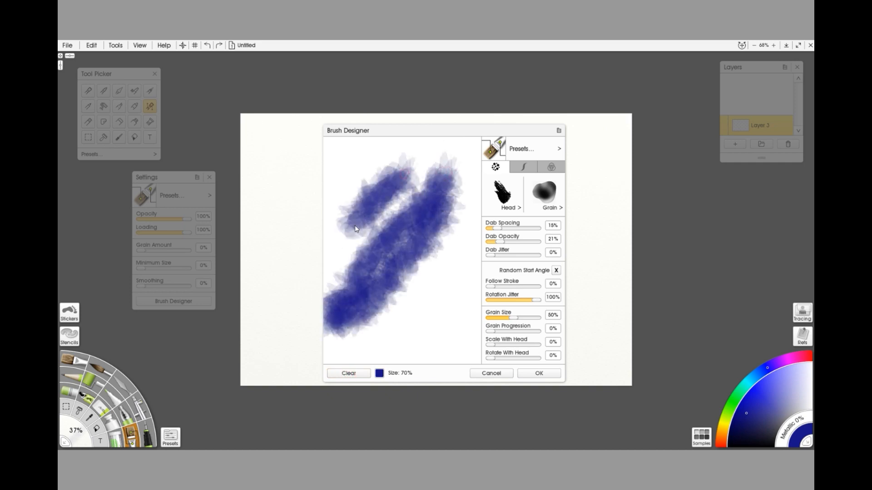
{"action": "left_click", "coordinate": [348, 373]}
{"action": "mouse_move", "coordinate": [441, 159]}
{"action": "left_mouse_down"}
{"action": "mouse_move", "coordinate": [381, 244]}
{"action": "mouse_move", "coordinate": [374, 286]}
{"action": "left_mouse_up"}
{"action": "left_click_drag", "start_coordinate": [448, 291], "coordinate": [438, 318]}
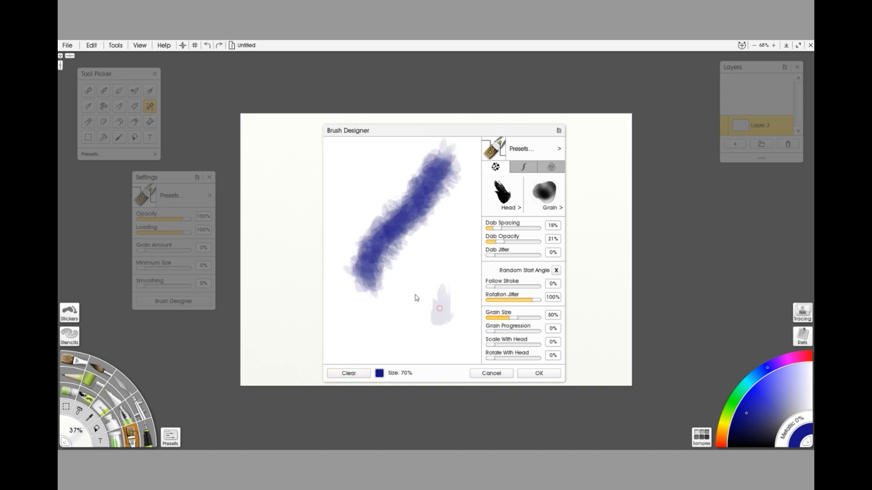
{"action": "left_click", "coordinate": [357, 375]}
{"action": "mouse_move", "coordinate": [447, 193]}
{"action": "left_mouse_down"}
{"action": "mouse_move", "coordinate": [361, 266]}
{"action": "mouse_move", "coordinate": [361, 293]}
{"action": "left_mouse_up"}
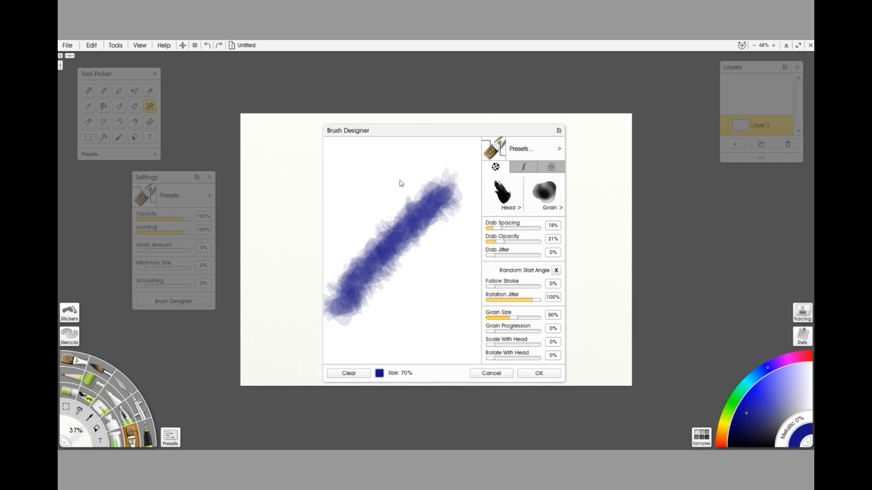
{"action": "left_click", "coordinate": [360, 372]}
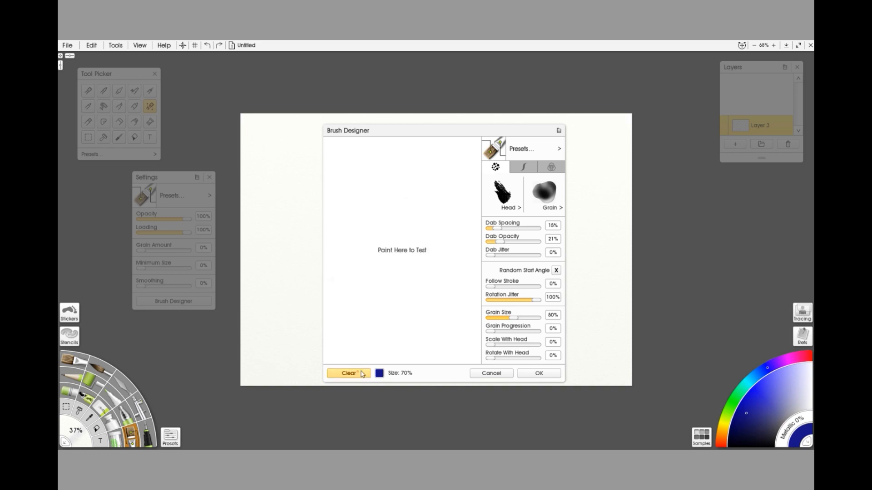
Set the dab spacing to 8% and test it with four diagonal strokes, clearing the preview area between them.
{"action": "left_click_drag", "start_coordinate": [499, 229], "coordinate": [496, 231]}
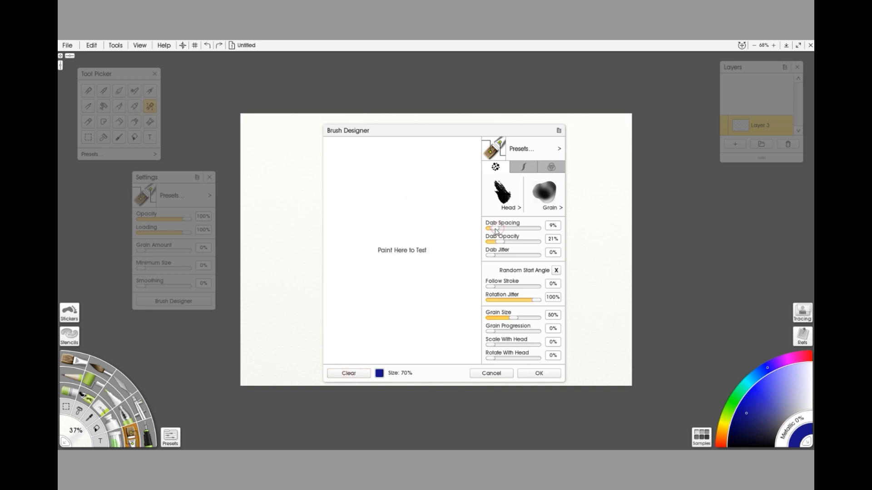
{"action": "mouse_move", "coordinate": [434, 185]}
{"action": "left_mouse_down"}
{"action": "mouse_move", "coordinate": [403, 214]}
{"action": "mouse_move", "coordinate": [330, 329]}
{"action": "left_mouse_up"}
{"action": "left_click", "coordinate": [349, 372]}
{"action": "mouse_move", "coordinate": [459, 146]}
{"action": "left_mouse_down"}
{"action": "mouse_move", "coordinate": [336, 312]}
{"action": "mouse_move", "coordinate": [344, 293]}
{"action": "left_mouse_up"}
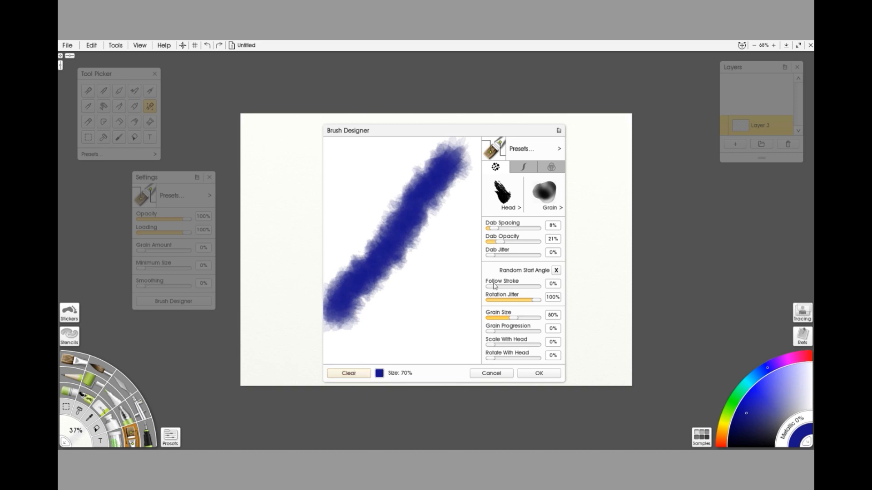
{"action": "left_click", "coordinate": [350, 372]}
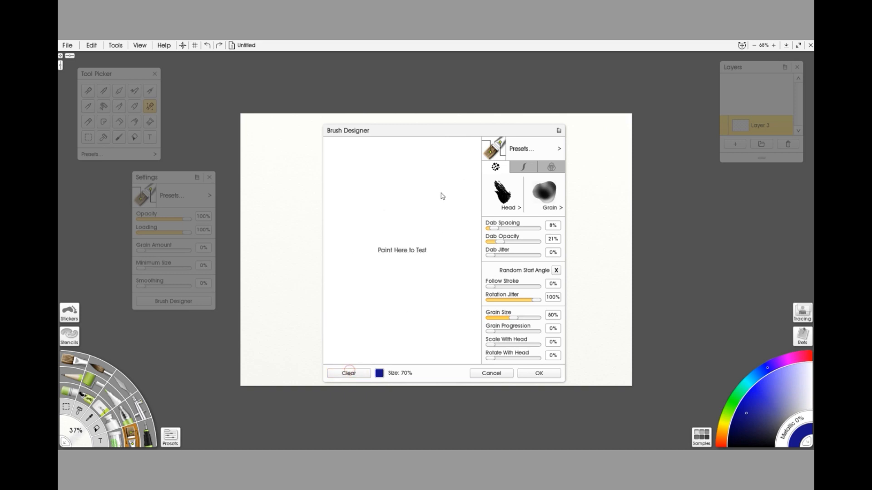
{"action": "left_click_drag", "start_coordinate": [440, 195], "coordinate": [348, 321]}
{"action": "left_click", "coordinate": [348, 373]}
{"action": "mouse_move", "coordinate": [457, 157]}
{"action": "left_mouse_down"}
{"action": "mouse_move", "coordinate": [397, 216]}
{"action": "mouse_move", "coordinate": [340, 295]}
{"action": "left_mouse_up"}
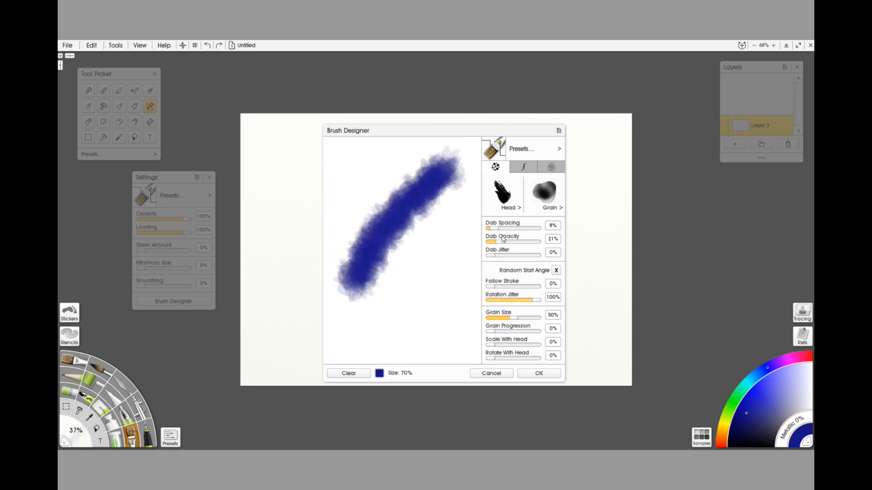
Set the dab opacity to 10% and test it with single and overlapping diagonal strokes, clearing the preview after each test.
{"action": "left_click_drag", "start_coordinate": [501, 244], "coordinate": [497, 244]}
{"action": "left_click", "coordinate": [335, 375]}
{"action": "mouse_move", "coordinate": [453, 176]}
{"action": "left_mouse_down"}
{"action": "mouse_move", "coordinate": [375, 246]}
{"action": "mouse_move", "coordinate": [348, 291]}
{"action": "mouse_move", "coordinate": [346, 327]}
{"action": "mouse_move", "coordinate": [367, 313]}
{"action": "mouse_move", "coordinate": [404, 242]}
{"action": "mouse_move", "coordinate": [459, 179]}
{"action": "mouse_move", "coordinate": [411, 247]}
{"action": "mouse_move", "coordinate": [377, 343]}
{"action": "left_mouse_up"}
{"action": "left_click", "coordinate": [357, 373]}
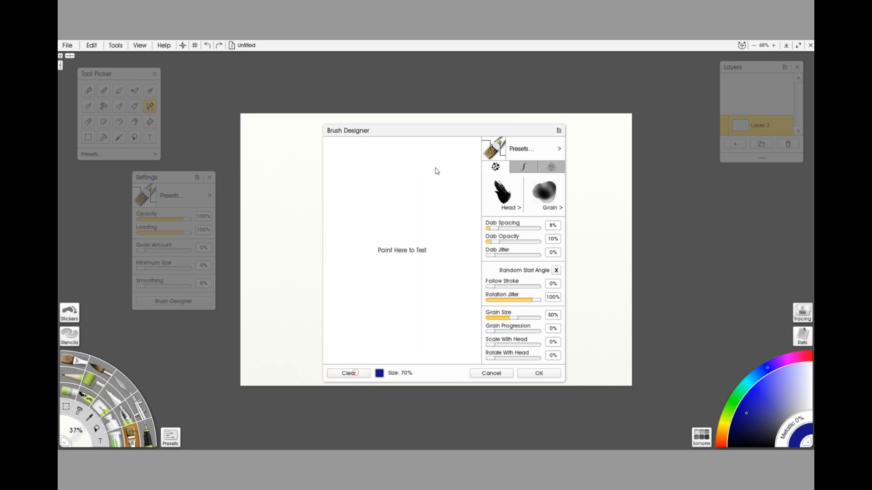
{"action": "mouse_move", "coordinate": [435, 165]}
{"action": "left_mouse_down"}
{"action": "mouse_move", "coordinate": [371, 232]}
{"action": "mouse_move", "coordinate": [332, 324]}
{"action": "left_mouse_up"}
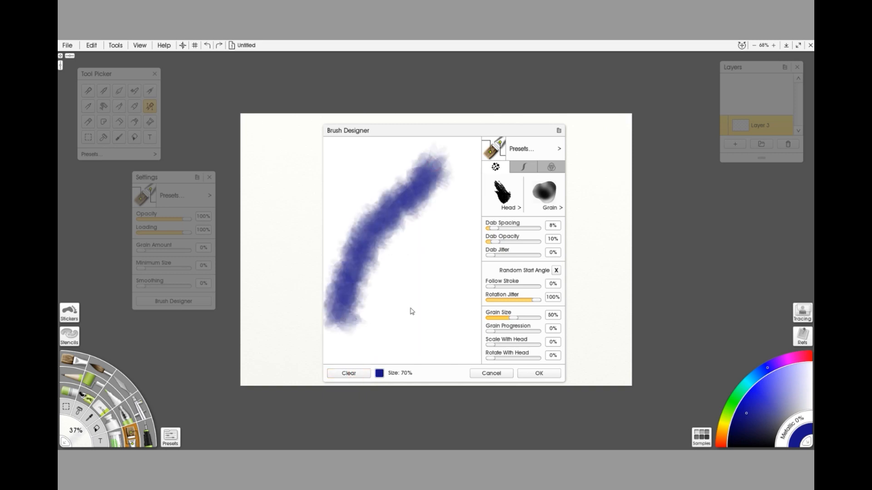
{"action": "mouse_move", "coordinate": [426, 170]}
{"action": "left_mouse_down"}
{"action": "mouse_move", "coordinate": [416, 206]}
{"action": "mouse_move", "coordinate": [364, 281]}
{"action": "mouse_move", "coordinate": [361, 320]}
{"action": "left_mouse_up"}
{"action": "left_click", "coordinate": [350, 373]}
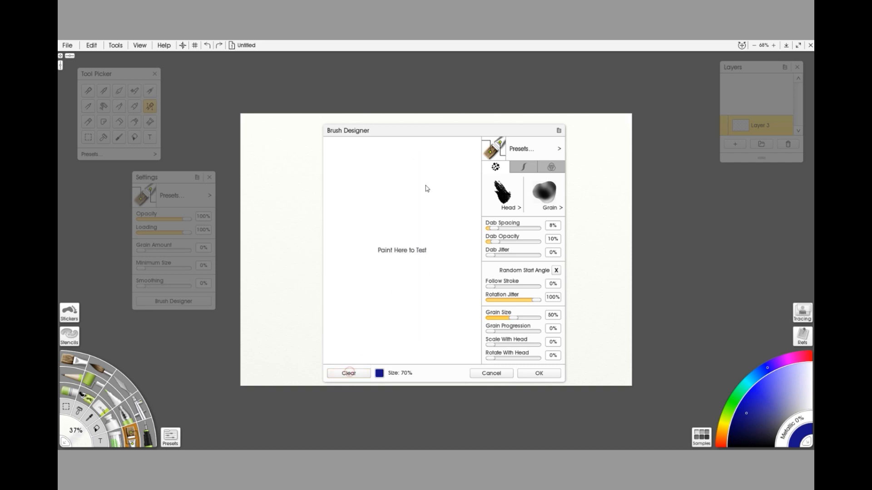
Layer overlapping diagonal strokes at 10% dab opacity in three tests, clearing between them, to examine how the paint builds up.
{"action": "mouse_move", "coordinate": [443, 166]}
{"action": "left_mouse_down"}
{"action": "mouse_move", "coordinate": [389, 216]}
{"action": "mouse_move", "coordinate": [349, 300]}
{"action": "left_mouse_up"}
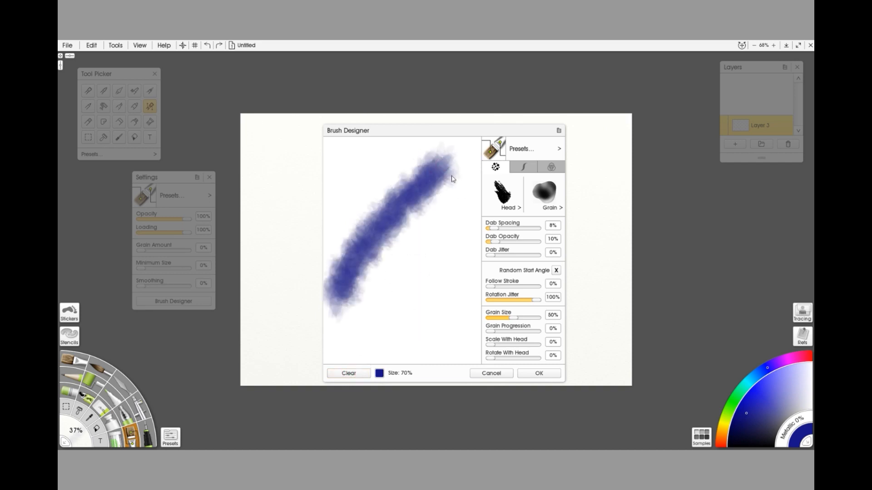
{"action": "mouse_move", "coordinate": [452, 179]}
{"action": "left_mouse_down"}
{"action": "mouse_move", "coordinate": [424, 202]}
{"action": "mouse_move", "coordinate": [368, 295]}
{"action": "left_mouse_up"}
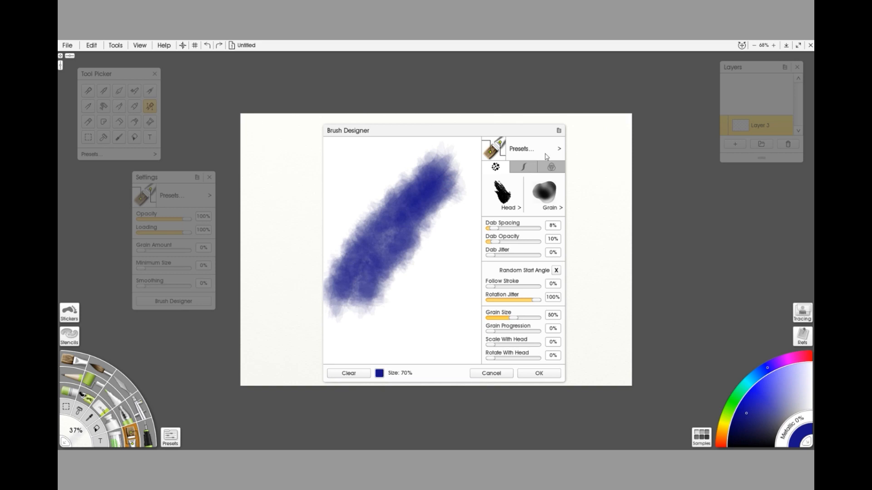
{"action": "left_click_drag", "start_coordinate": [376, 241], "coordinate": [370, 291]}
{"action": "left_click", "coordinate": [349, 372]}
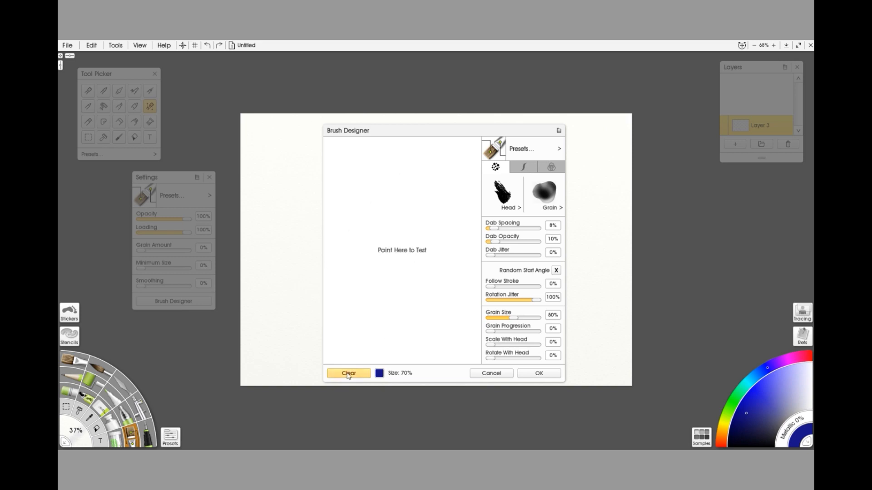
{"action": "mouse_move", "coordinate": [433, 156]}
{"action": "left_mouse_down"}
{"action": "mouse_move", "coordinate": [353, 262]}
{"action": "mouse_move", "coordinate": [334, 313]}
{"action": "left_mouse_up"}
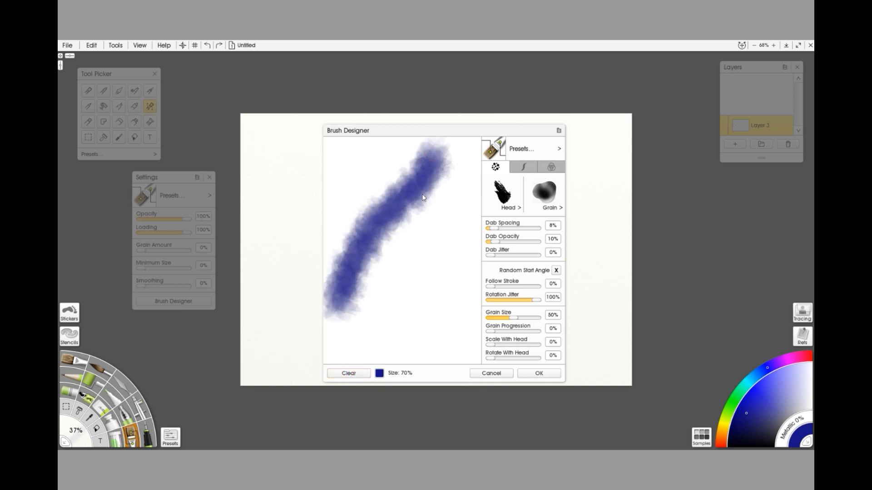
{"action": "mouse_move", "coordinate": [447, 161]}
{"action": "left_mouse_down"}
{"action": "mouse_move", "coordinate": [368, 287]}
{"action": "mouse_move", "coordinate": [379, 279]}
{"action": "left_mouse_up"}
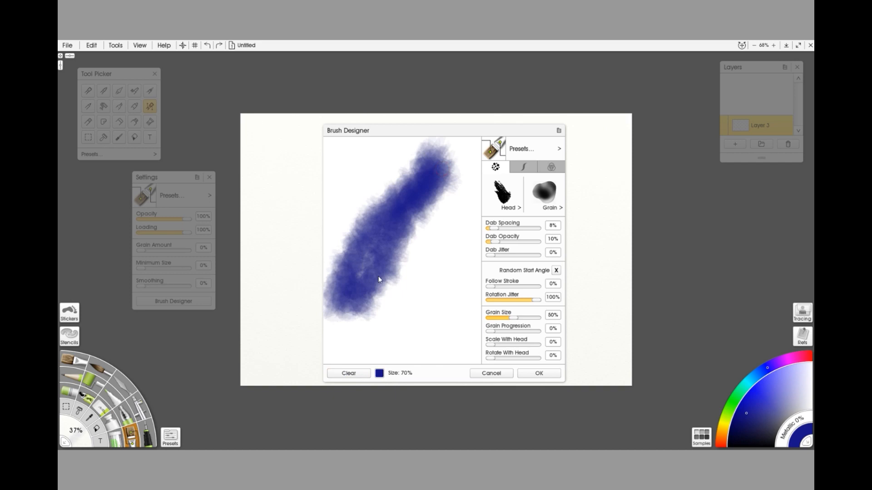
{"action": "left_click", "coordinate": [358, 375]}
{"action": "mouse_move", "coordinate": [443, 180]}
{"action": "left_mouse_down"}
{"action": "mouse_move", "coordinate": [371, 234]}
{"action": "mouse_move", "coordinate": [341, 287]}
{"action": "mouse_move", "coordinate": [367, 282]}
{"action": "left_mouse_up"}
{"action": "mouse_move", "coordinate": [416, 212]}
{"action": "left_mouse_down"}
{"action": "mouse_move", "coordinate": [383, 243]}
{"action": "mouse_move", "coordinate": [362, 291]}
{"action": "left_mouse_up"}
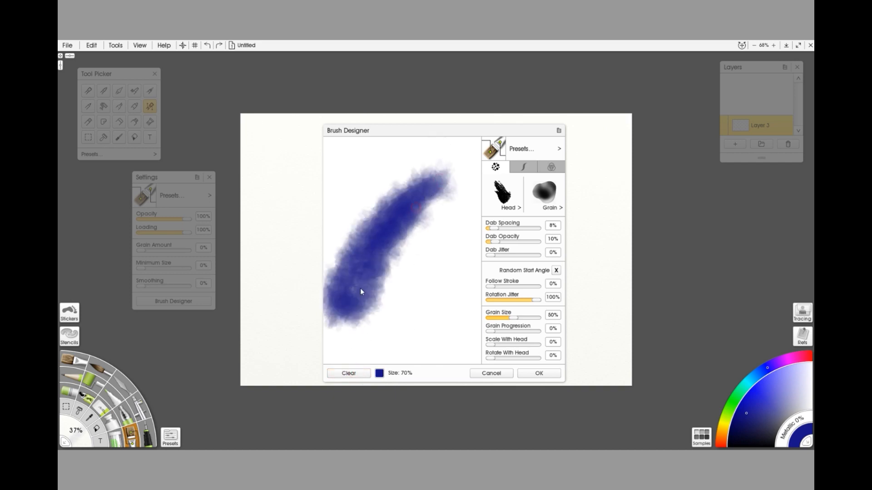
Test the brush at 8% dab spacing and 100% rotation jitter with overlapping diagonal strokes, clearing the preview before and after.
{"action": "left_click", "coordinate": [348, 376]}
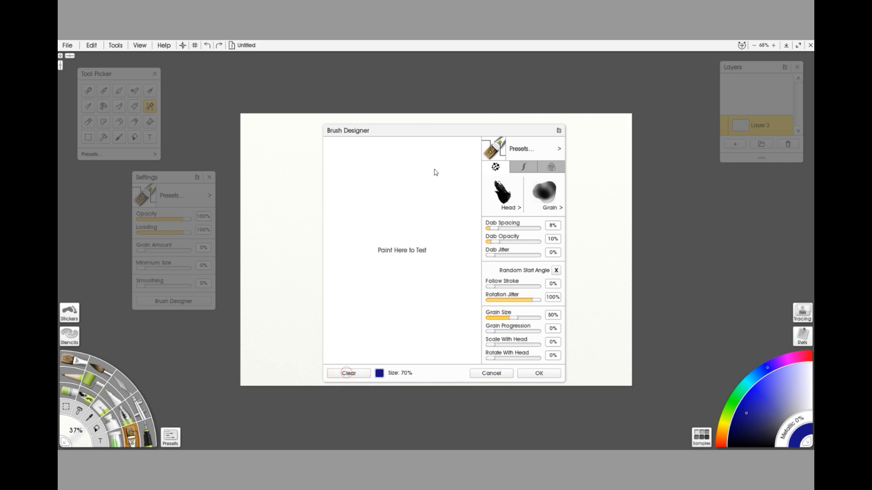
{"action": "mouse_move", "coordinate": [434, 171]}
{"action": "left_mouse_down"}
{"action": "mouse_move", "coordinate": [343, 261]}
{"action": "mouse_move", "coordinate": [367, 276]}
{"action": "mouse_move", "coordinate": [429, 192]}
{"action": "left_mouse_up"}
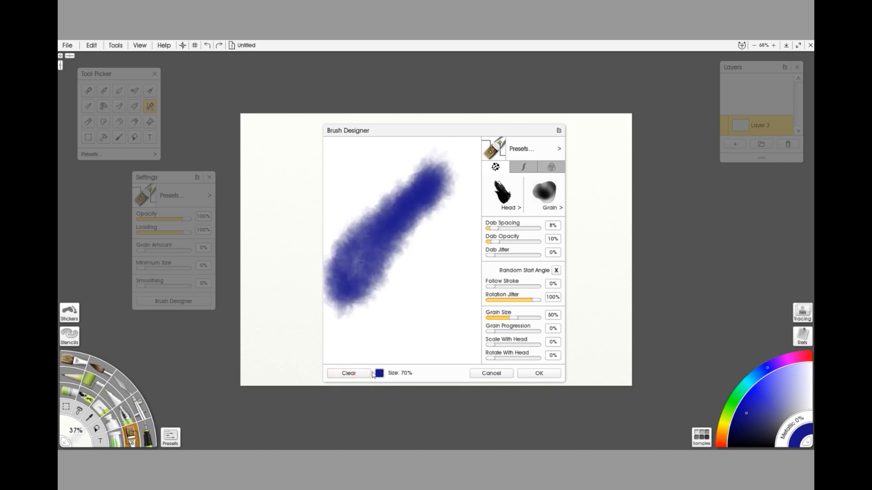
{"action": "left_click", "coordinate": [358, 373]}
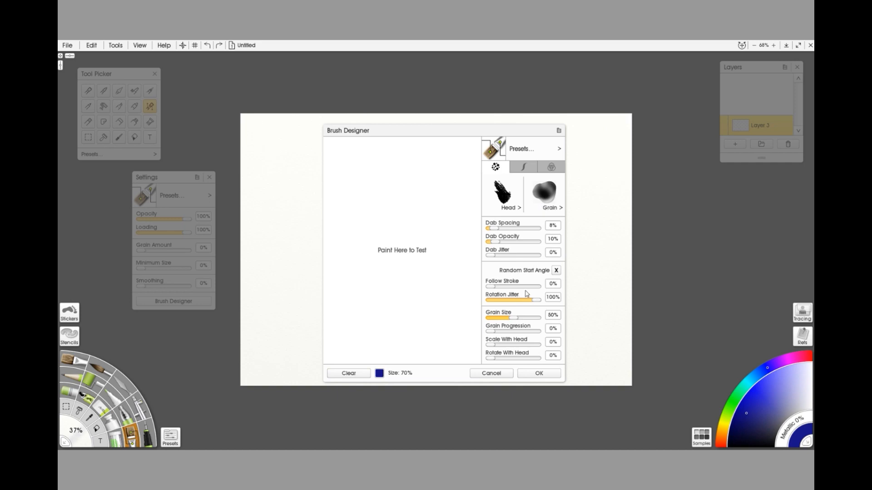
Set the rotation jitter to 50% and test it with diagonal and curved strokes, clearing the preview after each test.
{"action": "left_click", "coordinate": [512, 301]}
{"action": "left_click_drag", "start_coordinate": [514, 304], "coordinate": [516, 305]}
{"action": "mouse_move", "coordinate": [447, 174]}
{"action": "left_mouse_down"}
{"action": "mouse_move", "coordinate": [337, 317]}
{"action": "mouse_move", "coordinate": [363, 326]}
{"action": "mouse_move", "coordinate": [390, 297]}
{"action": "mouse_move", "coordinate": [462, 177]}
{"action": "left_mouse_up"}
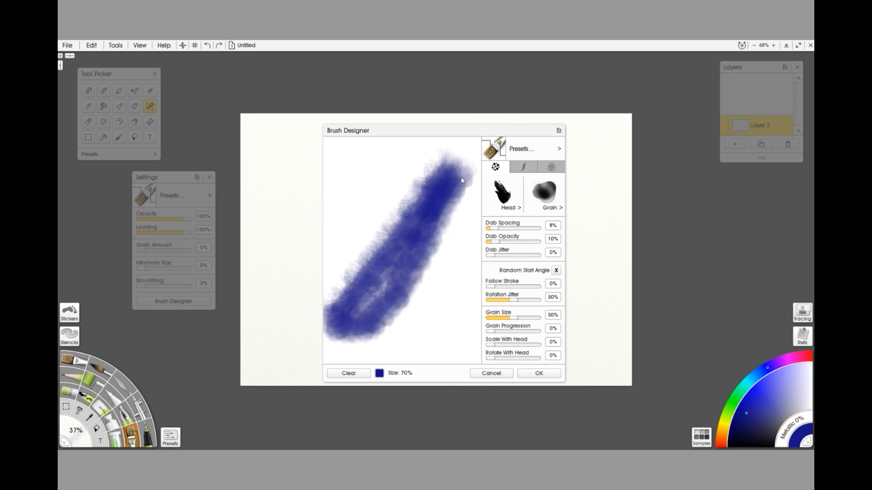
{"action": "left_click_drag", "start_coordinate": [405, 261], "coordinate": [370, 309]}
{"action": "left_click", "coordinate": [349, 373]}
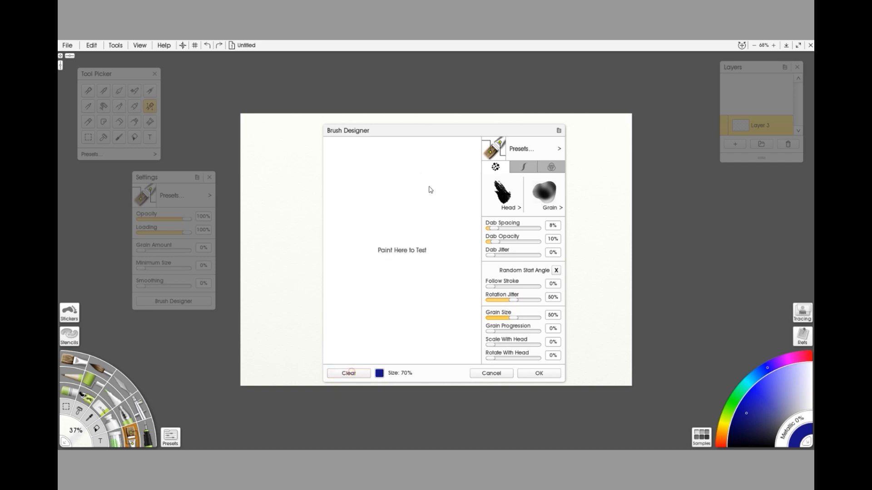
{"action": "mouse_move", "coordinate": [436, 177]}
{"action": "left_mouse_down"}
{"action": "mouse_move", "coordinate": [342, 270]}
{"action": "mouse_move", "coordinate": [341, 306]}
{"action": "mouse_move", "coordinate": [370, 318]}
{"action": "left_mouse_up"}
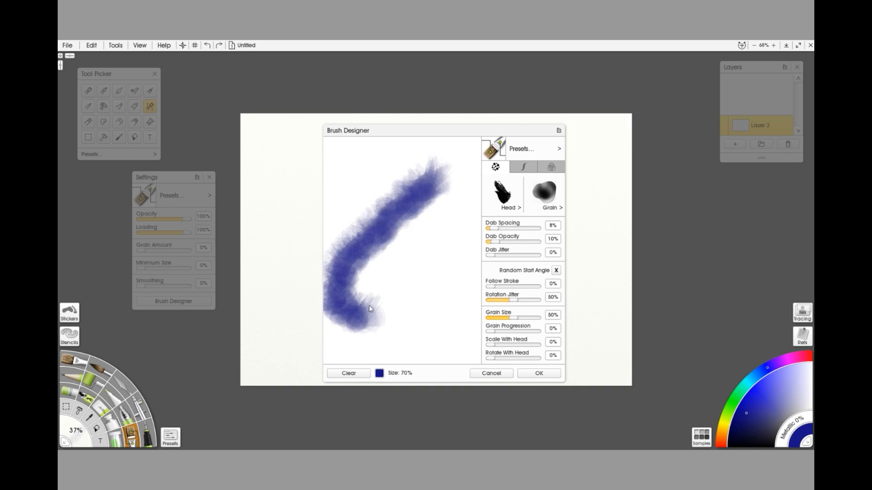
{"action": "left_click", "coordinate": [357, 373]}
{"action": "mouse_move", "coordinate": [441, 276]}
{"action": "left_mouse_down"}
{"action": "mouse_move", "coordinate": [379, 233]}
{"action": "mouse_move", "coordinate": [378, 173]}
{"action": "mouse_move", "coordinate": [408, 267]}
{"action": "mouse_move", "coordinate": [407, 287]}
{"action": "left_mouse_up"}
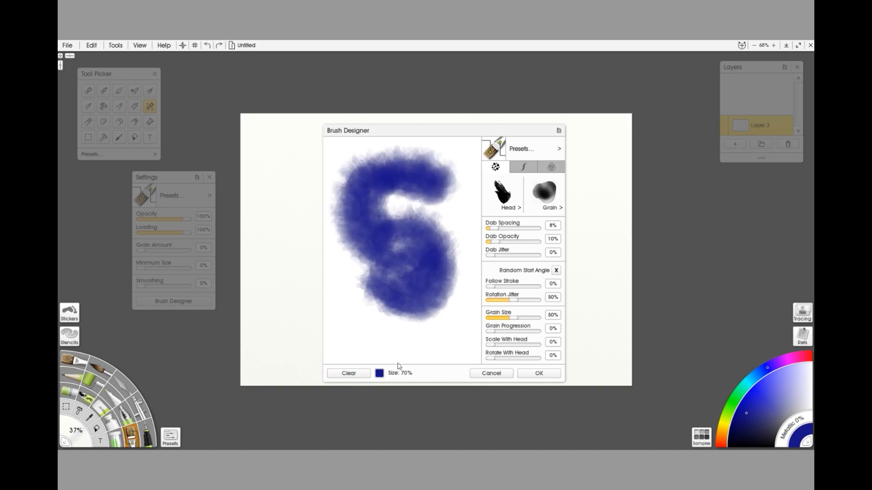
{"action": "left_click", "coordinate": [348, 373]}
Set the rotation jitter to 100%, test it with a looping stroke, and clear the preview.
{"action": "left_click_drag", "start_coordinate": [513, 300], "coordinate": [552, 301]}
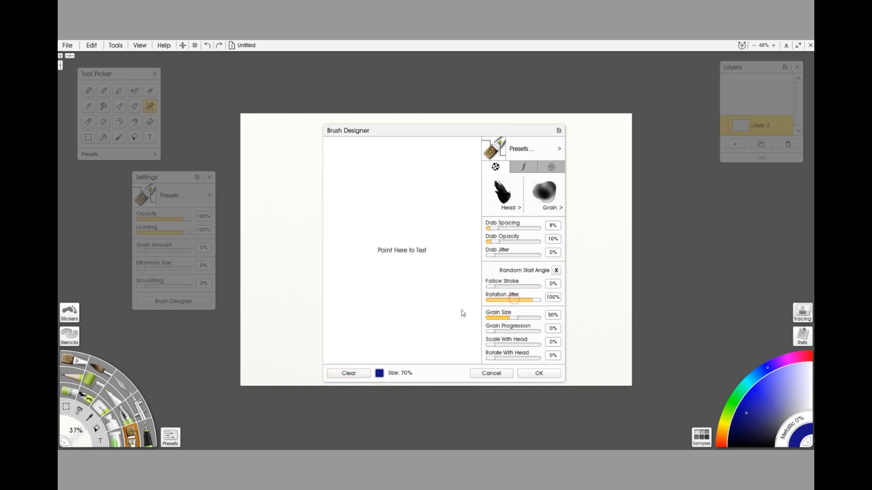
{"action": "mouse_move", "coordinate": [424, 188]}
{"action": "left_mouse_down"}
{"action": "mouse_move", "coordinate": [347, 273]}
{"action": "mouse_move", "coordinate": [411, 266]}
{"action": "mouse_move", "coordinate": [430, 229]}
{"action": "left_mouse_up"}
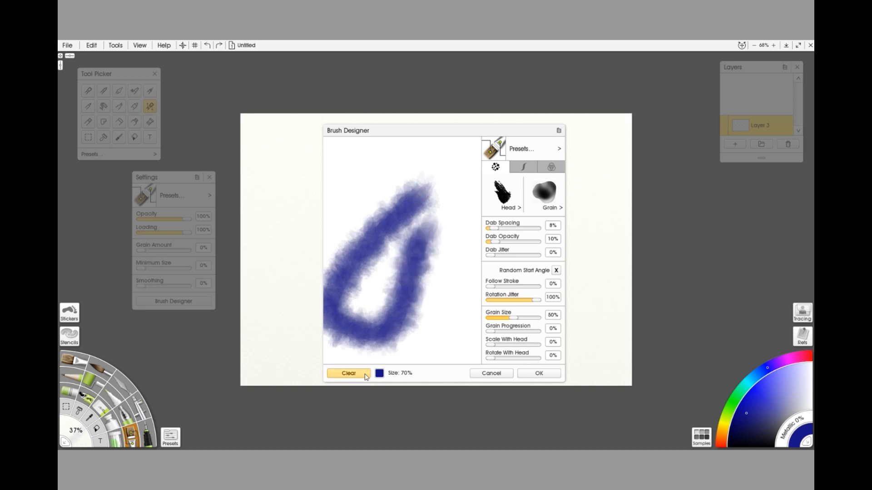
{"action": "left_click", "coordinate": [366, 374]}
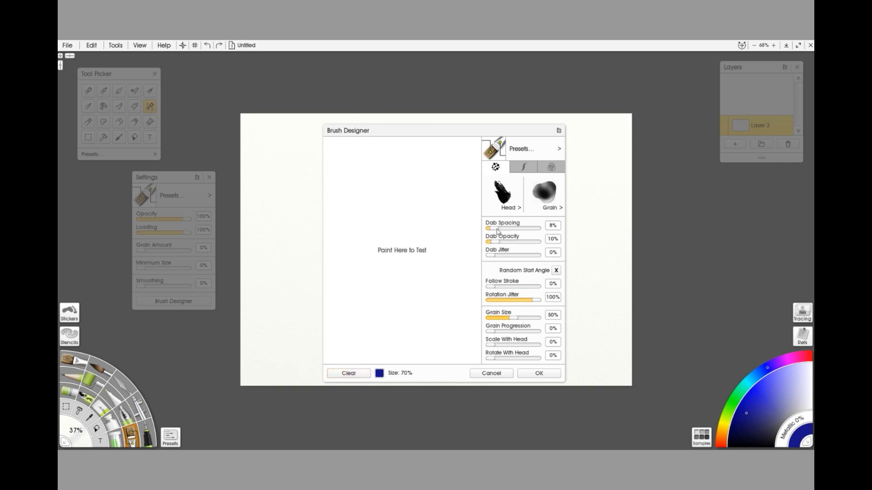
Set the dab spacing to 13% and test it with overlapping diagonal strokes, clearing the preview after each test.
{"action": "left_click_drag", "start_coordinate": [498, 231], "coordinate": [501, 232]}
{"action": "mouse_move", "coordinate": [449, 188]}
{"action": "left_mouse_down"}
{"action": "mouse_move", "coordinate": [349, 286]}
{"action": "mouse_move", "coordinate": [344, 321]}
{"action": "mouse_move", "coordinate": [366, 313]}
{"action": "mouse_move", "coordinate": [391, 266]}
{"action": "mouse_move", "coordinate": [445, 209]}
{"action": "left_mouse_up"}
{"action": "left_click", "coordinate": [357, 372]}
{"action": "mouse_move", "coordinate": [435, 178]}
{"action": "left_mouse_down"}
{"action": "mouse_move", "coordinate": [347, 234]}
{"action": "mouse_move", "coordinate": [338, 296]}
{"action": "mouse_move", "coordinate": [347, 318]}
{"action": "mouse_move", "coordinate": [370, 237]}
{"action": "mouse_move", "coordinate": [430, 195]}
{"action": "mouse_move", "coordinate": [434, 210]}
{"action": "mouse_move", "coordinate": [392, 235]}
{"action": "mouse_move", "coordinate": [368, 327]}
{"action": "left_mouse_up"}
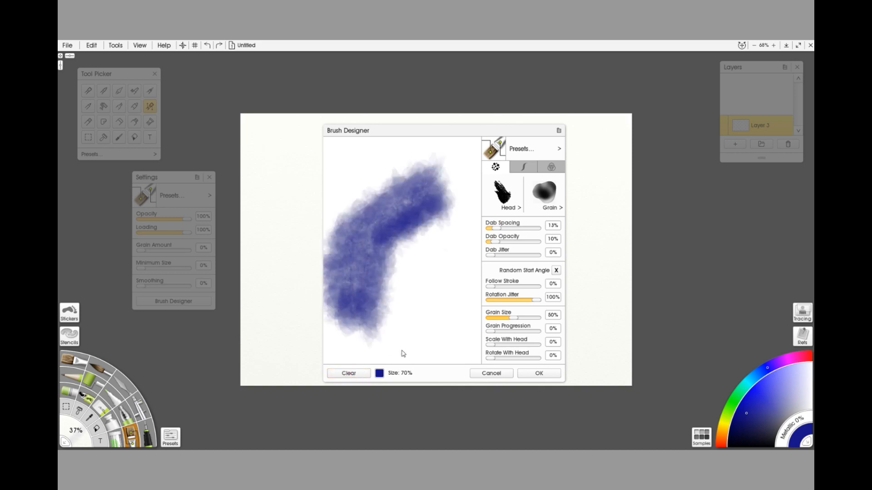
{"action": "left_click", "coordinate": [362, 373]}
Layer overlapping diagonal strokes at 13% dab spacing in several tests, clearing between them, to examine the paint build-up and texture.
{"action": "mouse_move", "coordinate": [438, 182]}
{"action": "left_mouse_down"}
{"action": "mouse_move", "coordinate": [381, 224]}
{"action": "mouse_move", "coordinate": [359, 262]}
{"action": "mouse_move", "coordinate": [441, 196]}
{"action": "mouse_move", "coordinate": [388, 269]}
{"action": "mouse_move", "coordinate": [414, 302]}
{"action": "left_mouse_up"}
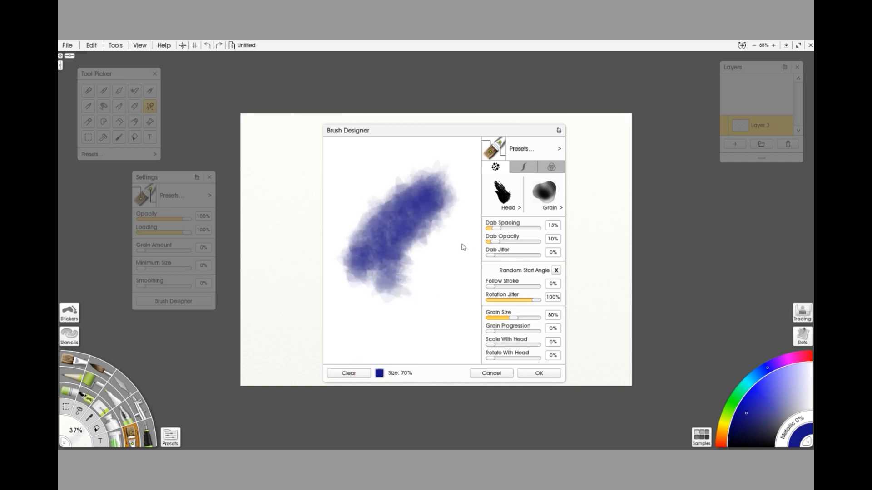
{"action": "left_click", "coordinate": [350, 375]}
{"action": "mouse_move", "coordinate": [433, 190]}
{"action": "left_mouse_down"}
{"action": "mouse_move", "coordinate": [349, 280]}
{"action": "mouse_move", "coordinate": [380, 260]}
{"action": "mouse_move", "coordinate": [408, 210]}
{"action": "mouse_move", "coordinate": [439, 191]}
{"action": "mouse_move", "coordinate": [370, 291]}
{"action": "mouse_move", "coordinate": [423, 247]}
{"action": "mouse_move", "coordinate": [450, 208]}
{"action": "mouse_move", "coordinate": [381, 321]}
{"action": "mouse_move", "coordinate": [409, 290]}
{"action": "left_mouse_up"}
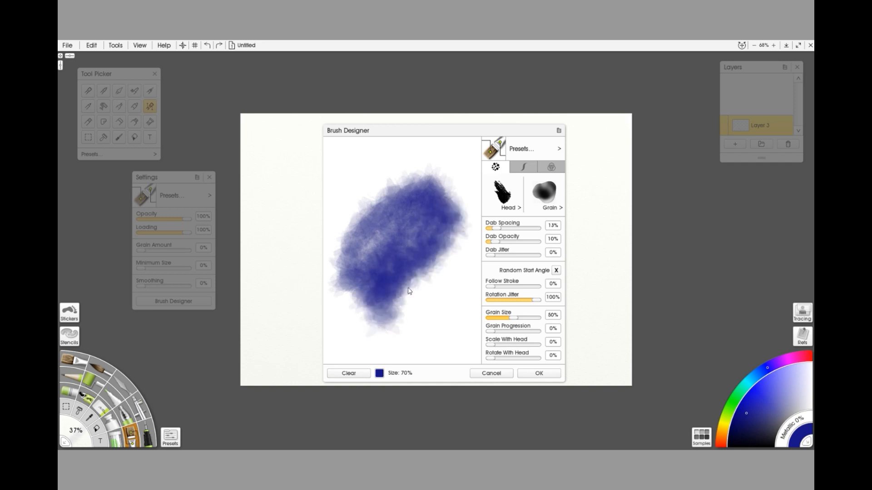
{"action": "left_click", "coordinate": [348, 373]}
{"action": "mouse_move", "coordinate": [420, 182]}
{"action": "left_mouse_down"}
{"action": "mouse_move", "coordinate": [376, 206]}
{"action": "mouse_move", "coordinate": [347, 300]}
{"action": "mouse_move", "coordinate": [408, 200]}
{"action": "mouse_move", "coordinate": [436, 198]}
{"action": "mouse_move", "coordinate": [368, 305]}
{"action": "left_mouse_up"}
{"action": "left_click", "coordinate": [348, 374]}
{"action": "mouse_move", "coordinate": [429, 160]}
{"action": "left_mouse_down"}
{"action": "mouse_move", "coordinate": [358, 234]}
{"action": "mouse_move", "coordinate": [357, 248]}
{"action": "mouse_move", "coordinate": [439, 166]}
{"action": "mouse_move", "coordinate": [433, 212]}
{"action": "mouse_move", "coordinate": [390, 243]}
{"action": "mouse_move", "coordinate": [389, 268]}
{"action": "left_mouse_up"}
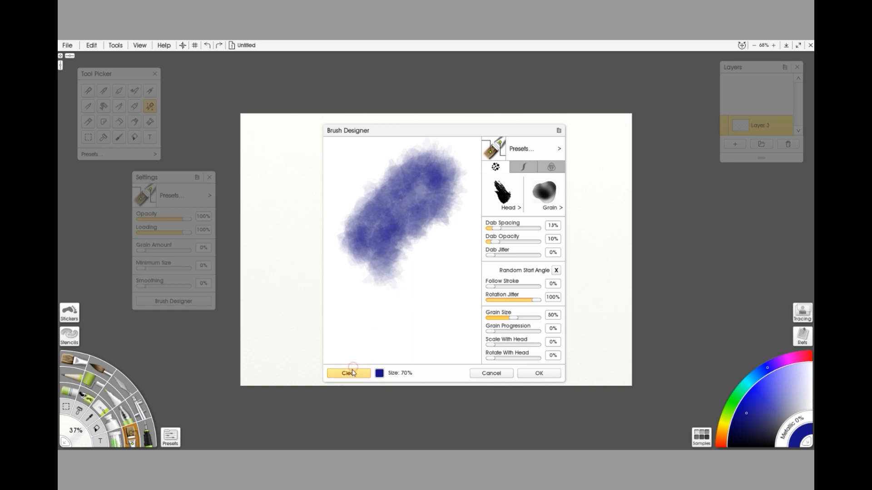
{"action": "left_click", "coordinate": [348, 373]}
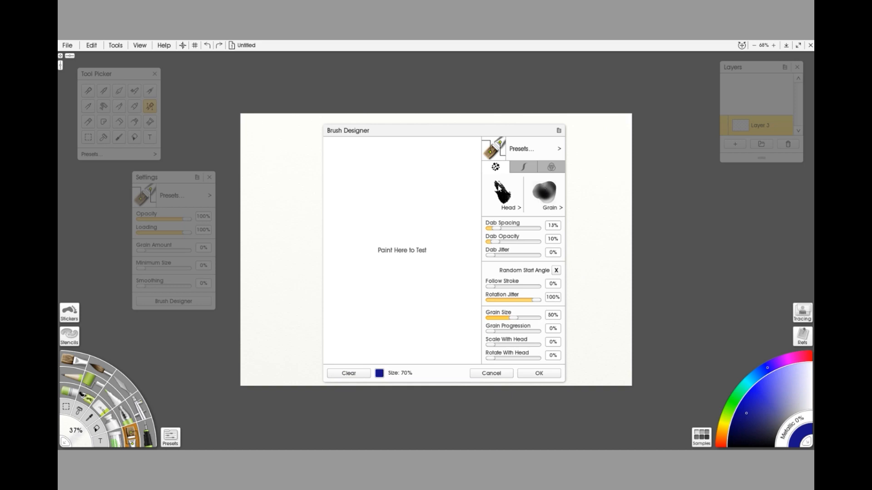
{"action": "mouse_move", "coordinate": [441, 170]}
{"action": "left_mouse_down"}
{"action": "mouse_move", "coordinate": [362, 249]}
{"action": "mouse_move", "coordinate": [340, 287]}
{"action": "left_mouse_up"}
{"action": "left_click", "coordinate": [343, 374]}
Set the grain size to 0% and test it with overlapping diagonal and vertical strokes, clearing the preview after each test.
{"action": "left_click_drag", "start_coordinate": [518, 318], "coordinate": [453, 321]}
{"action": "mouse_move", "coordinate": [452, 159]}
{"action": "left_mouse_down"}
{"action": "mouse_move", "coordinate": [372, 226]}
{"action": "mouse_move", "coordinate": [353, 259]}
{"action": "mouse_move", "coordinate": [346, 289]}
{"action": "mouse_move", "coordinate": [367, 303]}
{"action": "mouse_move", "coordinate": [381, 236]}
{"action": "mouse_move", "coordinate": [449, 175]}
{"action": "mouse_move", "coordinate": [431, 215]}
{"action": "mouse_move", "coordinate": [393, 250]}
{"action": "mouse_move", "coordinate": [372, 318]}
{"action": "mouse_move", "coordinate": [457, 204]}
{"action": "mouse_move", "coordinate": [396, 323]}
{"action": "mouse_move", "coordinate": [438, 303]}
{"action": "mouse_move", "coordinate": [457, 245]}
{"action": "mouse_move", "coordinate": [413, 297]}
{"action": "mouse_move", "coordinate": [417, 230]}
{"action": "left_mouse_up"}
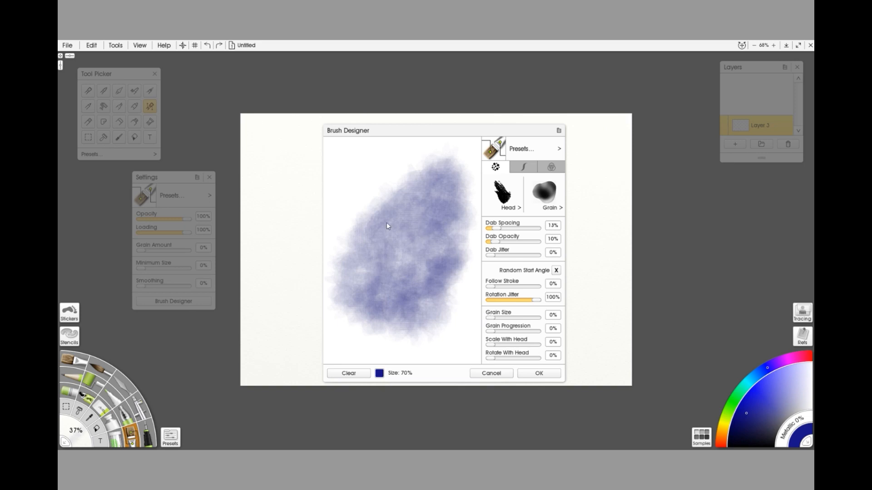
{"action": "left_click", "coordinate": [344, 373]}
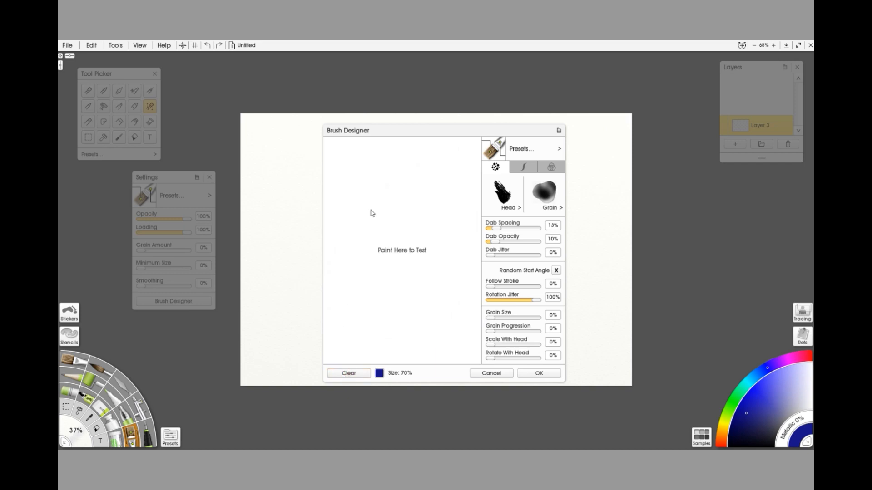
{"action": "mouse_move", "coordinate": [370, 173]}
{"action": "left_mouse_down"}
{"action": "mouse_move", "coordinate": [363, 283]}
{"action": "mouse_move", "coordinate": [373, 271]}
{"action": "mouse_move", "coordinate": [384, 185]}
{"action": "mouse_move", "coordinate": [381, 284]}
{"action": "mouse_move", "coordinate": [396, 287]}
{"action": "mouse_move", "coordinate": [394, 194]}
{"action": "mouse_move", "coordinate": [405, 208]}
{"action": "mouse_move", "coordinate": [411, 306]}
{"action": "mouse_move", "coordinate": [410, 212]}
{"action": "mouse_move", "coordinate": [420, 186]}
{"action": "mouse_move", "coordinate": [432, 285]}
{"action": "left_mouse_up"}
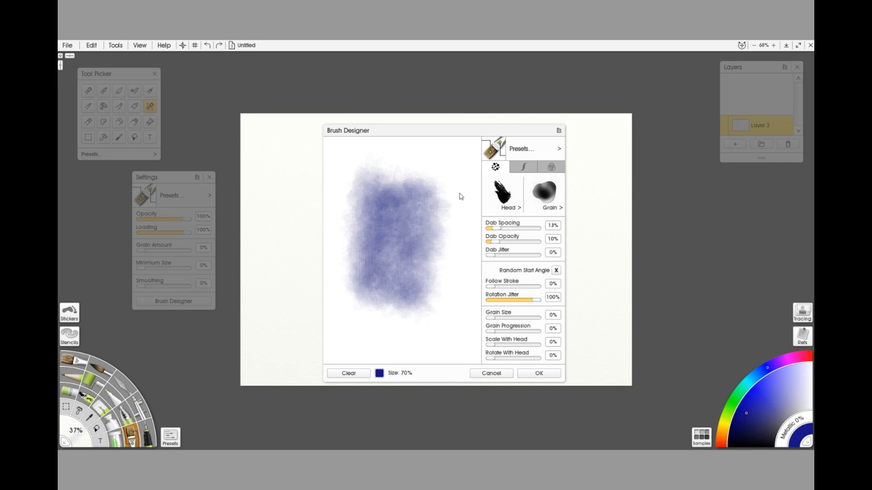
{"action": "left_click", "coordinate": [349, 373]}
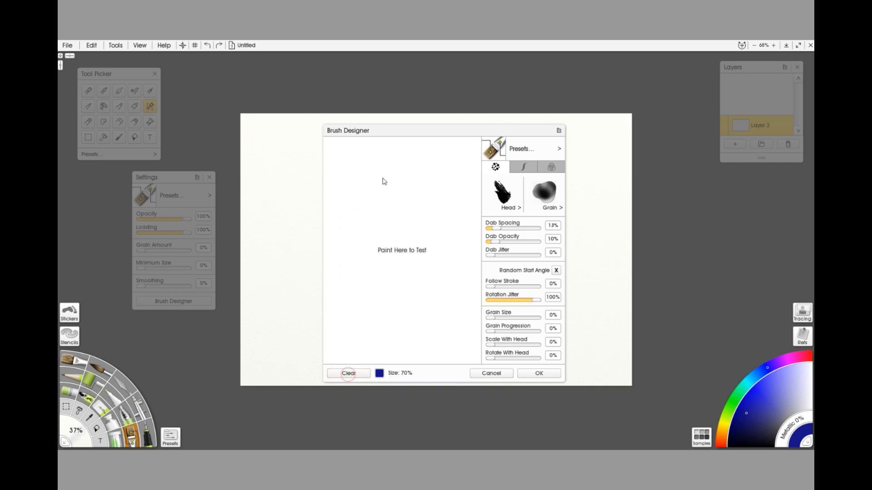
Paint a layered wash and further overlapping strokes at 0% grain size, clearing between tests, to examine the softness and colour variation.
{"action": "mouse_move", "coordinate": [395, 182]}
{"action": "left_mouse_down"}
{"action": "mouse_move", "coordinate": [368, 294]}
{"action": "mouse_move", "coordinate": [406, 179]}
{"action": "mouse_move", "coordinate": [395, 298]}
{"action": "mouse_move", "coordinate": [424, 181]}
{"action": "mouse_move", "coordinate": [417, 297]}
{"action": "mouse_move", "coordinate": [442, 185]}
{"action": "mouse_move", "coordinate": [453, 224]}
{"action": "mouse_move", "coordinate": [440, 307]}
{"action": "mouse_move", "coordinate": [454, 182]}
{"action": "mouse_move", "coordinate": [461, 246]}
{"action": "mouse_move", "coordinate": [430, 325]}
{"action": "mouse_move", "coordinate": [434, 298]}
{"action": "left_mouse_up"}
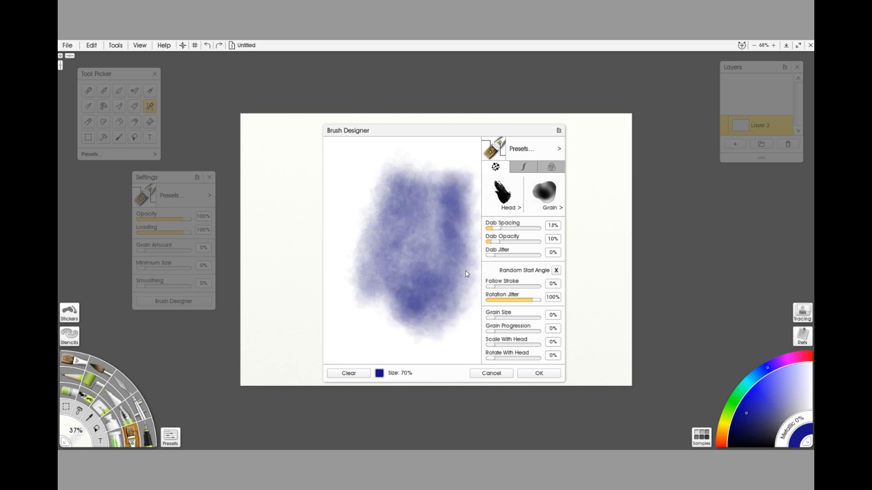
{"action": "mouse_move", "coordinate": [369, 196]}
{"action": "left_mouse_down"}
{"action": "mouse_move", "coordinate": [359, 298]}
{"action": "mouse_move", "coordinate": [346, 211]}
{"action": "mouse_move", "coordinate": [348, 284]}
{"action": "mouse_move", "coordinate": [346, 200]}
{"action": "mouse_move", "coordinate": [338, 277]}
{"action": "mouse_move", "coordinate": [344, 294]}
{"action": "left_mouse_up"}
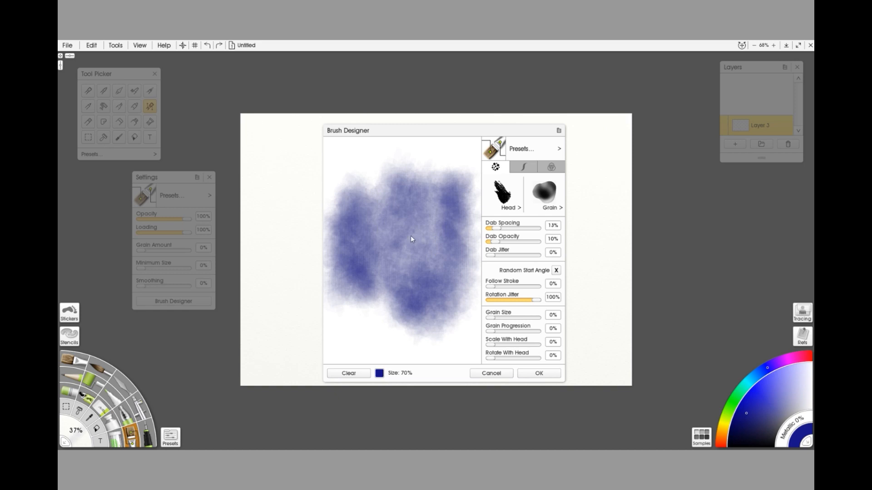
{"action": "mouse_move", "coordinate": [407, 174]}
{"action": "left_mouse_down"}
{"action": "mouse_move", "coordinate": [456, 165]}
{"action": "mouse_move", "coordinate": [449, 173]}
{"action": "mouse_move", "coordinate": [330, 175]}
{"action": "mouse_move", "coordinate": [354, 166]}
{"action": "left_mouse_up"}
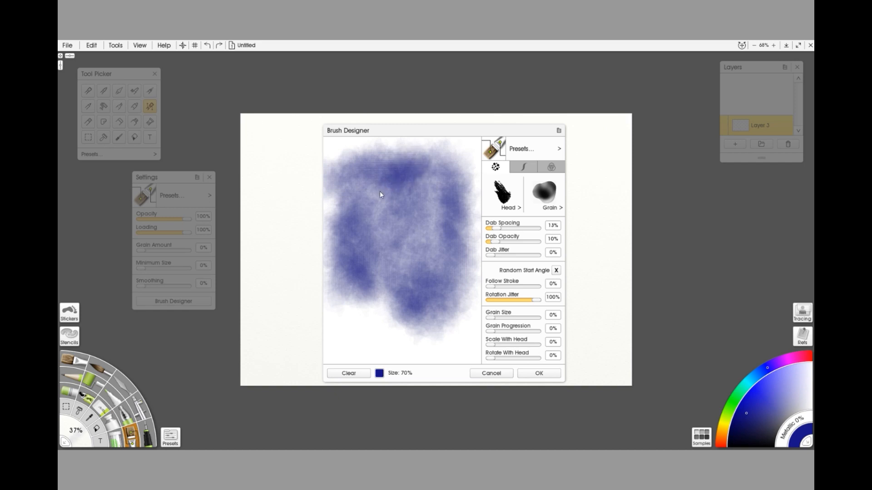
{"action": "left_click", "coordinate": [349, 373]}
{"action": "mouse_move", "coordinate": [403, 216]}
{"action": "left_mouse_down"}
{"action": "mouse_move", "coordinate": [374, 231]}
{"action": "mouse_move", "coordinate": [425, 210]}
{"action": "mouse_move", "coordinate": [356, 246]}
{"action": "mouse_move", "coordinate": [378, 247]}
{"action": "mouse_move", "coordinate": [447, 199]}
{"action": "mouse_move", "coordinate": [359, 298]}
{"action": "left_mouse_up"}
{"action": "left_click", "coordinate": [354, 374]}
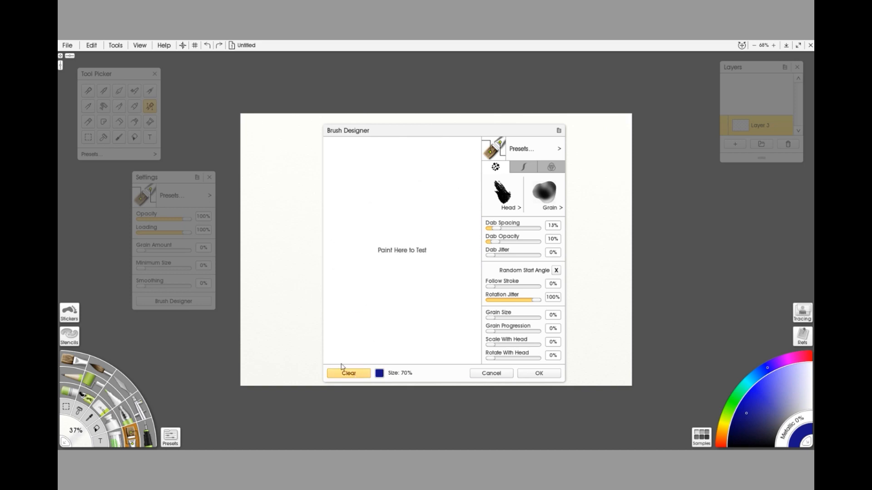
{"action": "mouse_move", "coordinate": [422, 183]}
{"action": "left_mouse_down"}
{"action": "mouse_move", "coordinate": [368, 244]}
{"action": "mouse_move", "coordinate": [420, 201]}
{"action": "mouse_move", "coordinate": [432, 176]}
{"action": "mouse_move", "coordinate": [432, 197]}
{"action": "mouse_move", "coordinate": [380, 263]}
{"action": "mouse_move", "coordinate": [458, 172]}
{"action": "mouse_move", "coordinate": [397, 259]}
{"action": "mouse_move", "coordinate": [406, 279]}
{"action": "left_mouse_up"}
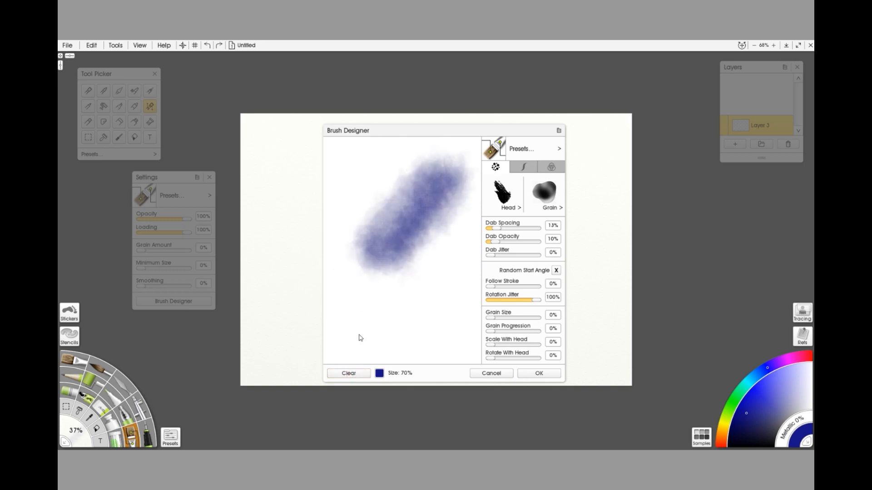
{"action": "left_click", "coordinate": [347, 372]}
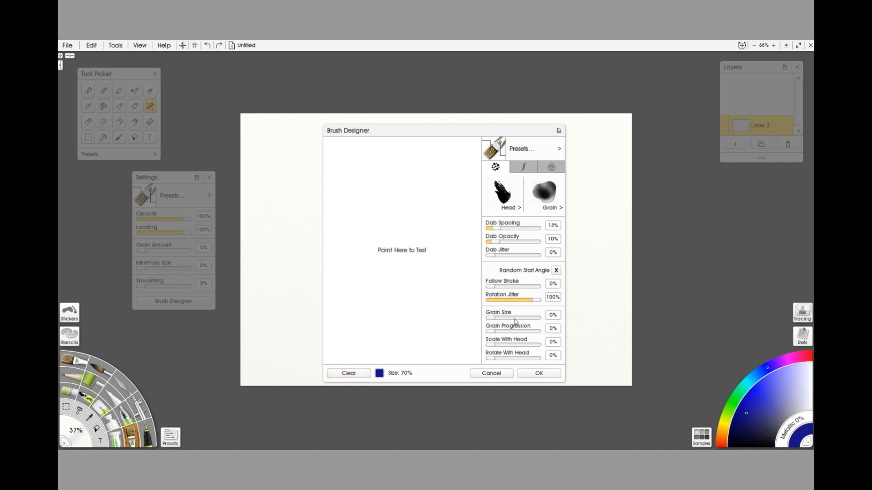
Set the grain size to 100% and test it with single and layered diagonal strokes, clearing the preview after each test.
{"action": "left_click_drag", "start_coordinate": [494, 321], "coordinate": [543, 319]}
{"action": "mouse_move", "coordinate": [443, 167]}
{"action": "left_mouse_down"}
{"action": "mouse_move", "coordinate": [368, 198]}
{"action": "mouse_move", "coordinate": [342, 249]}
{"action": "mouse_move", "coordinate": [406, 195]}
{"action": "mouse_move", "coordinate": [444, 188]}
{"action": "mouse_move", "coordinate": [364, 268]}
{"action": "mouse_move", "coordinate": [458, 193]}
{"action": "mouse_move", "coordinate": [440, 231]}
{"action": "mouse_move", "coordinate": [388, 287]}
{"action": "mouse_move", "coordinate": [459, 236]}
{"action": "mouse_move", "coordinate": [344, 290]}
{"action": "mouse_move", "coordinate": [430, 292]}
{"action": "mouse_move", "coordinate": [345, 278]}
{"action": "mouse_move", "coordinate": [472, 272]}
{"action": "mouse_move", "coordinate": [457, 222]}
{"action": "mouse_move", "coordinate": [391, 247]}
{"action": "mouse_move", "coordinate": [372, 208]}
{"action": "mouse_move", "coordinate": [410, 209]}
{"action": "mouse_move", "coordinate": [338, 329]}
{"action": "left_mouse_up"}
{"action": "left_click", "coordinate": [349, 373]}
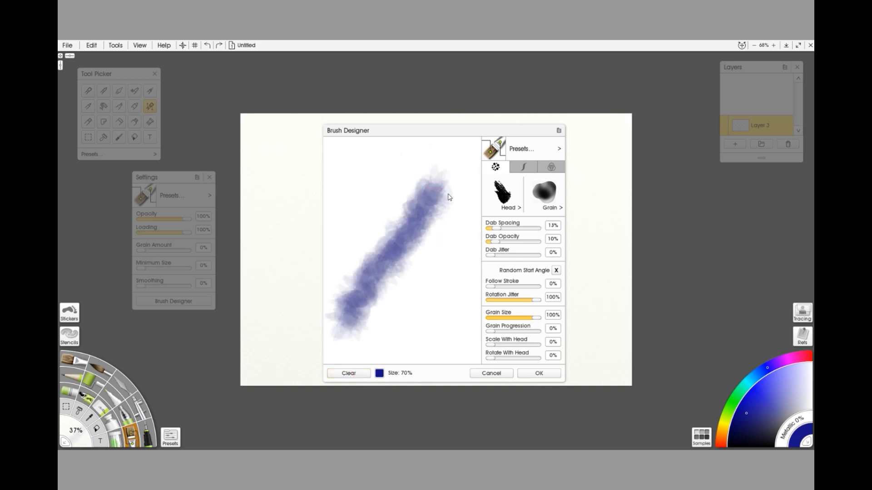
{"action": "mouse_move", "coordinate": [448, 197]}
{"action": "left_mouse_down"}
{"action": "mouse_move", "coordinate": [432, 231]}
{"action": "mouse_move", "coordinate": [352, 327]}
{"action": "left_mouse_up"}
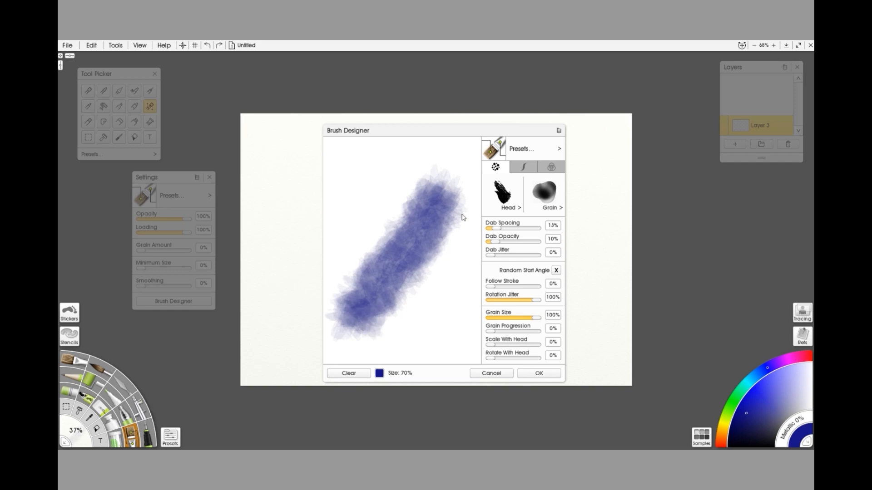
{"action": "left_click_drag", "start_coordinate": [459, 200], "coordinate": [366, 336]}
{"action": "mouse_move", "coordinate": [393, 201]}
{"action": "left_mouse_down"}
{"action": "mouse_move", "coordinate": [395, 226]}
{"action": "mouse_move", "coordinate": [335, 305]}
{"action": "left_mouse_up"}
{"action": "mouse_move", "coordinate": [419, 183]}
{"action": "left_mouse_down"}
{"action": "mouse_move", "coordinate": [334, 255]}
{"action": "mouse_move", "coordinate": [341, 240]}
{"action": "left_mouse_up"}
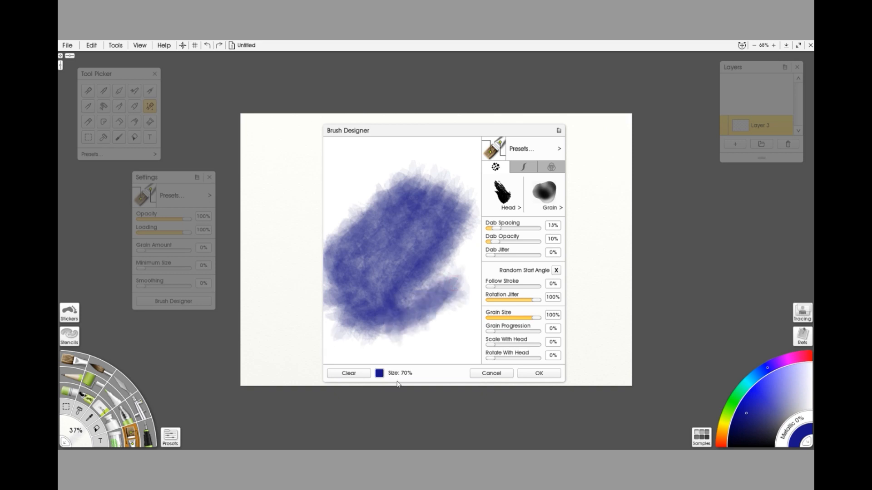
{"action": "left_click", "coordinate": [347, 372]}
Set the preview brush size to 100%, fill the test area with overlapping strokes, and clear it.
{"action": "left_click_drag", "start_coordinate": [397, 375], "coordinate": [452, 375]}
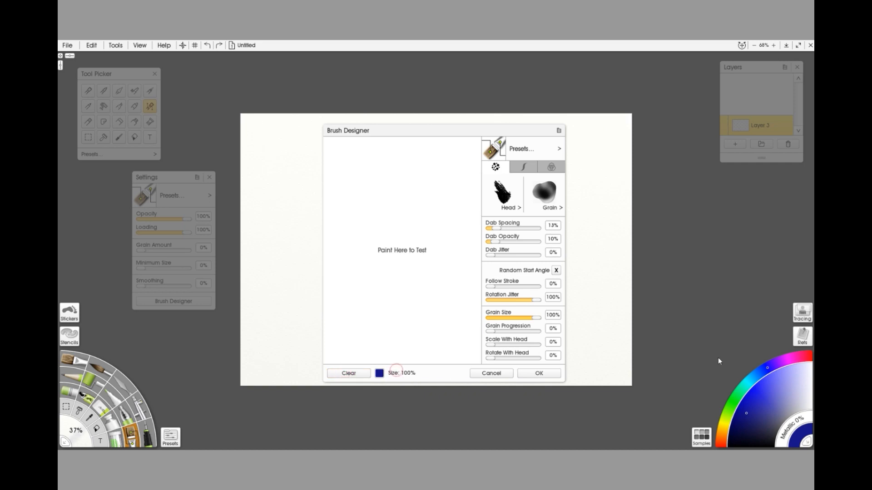
{"action": "mouse_move", "coordinate": [407, 175]}
{"action": "left_mouse_down"}
{"action": "mouse_move", "coordinate": [369, 233]}
{"action": "mouse_move", "coordinate": [404, 201]}
{"action": "mouse_move", "coordinate": [411, 249]}
{"action": "mouse_move", "coordinate": [443, 214]}
{"action": "mouse_move", "coordinate": [459, 278]}
{"action": "mouse_move", "coordinate": [354, 332]}
{"action": "mouse_move", "coordinate": [473, 311]}
{"action": "mouse_move", "coordinate": [470, 340]}
{"action": "left_mouse_up"}
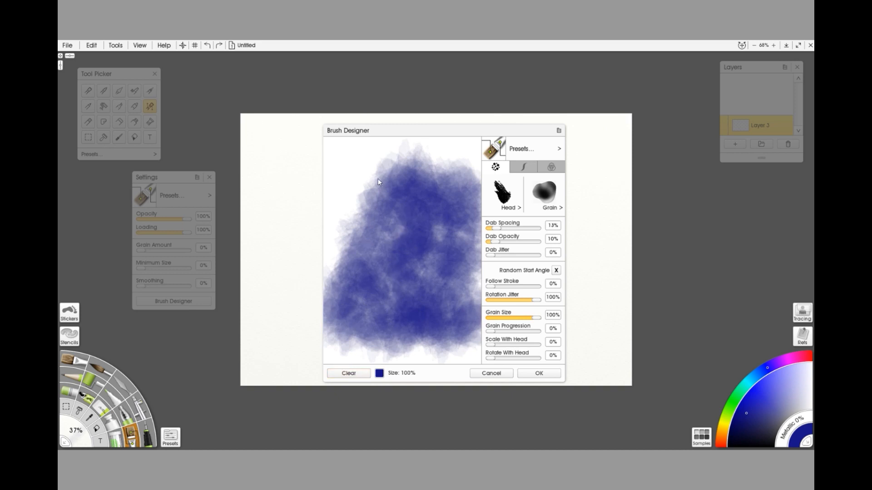
{"action": "mouse_move", "coordinate": [377, 180]}
{"action": "left_mouse_down"}
{"action": "mouse_move", "coordinate": [350, 210]}
{"action": "mouse_move", "coordinate": [349, 243]}
{"action": "mouse_move", "coordinate": [362, 177]}
{"action": "left_mouse_up"}
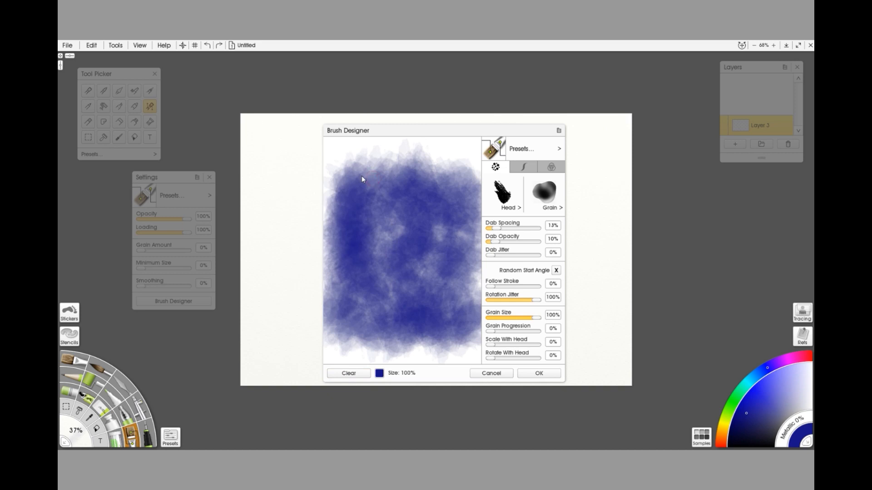
{"action": "left_click", "coordinate": [355, 373]}
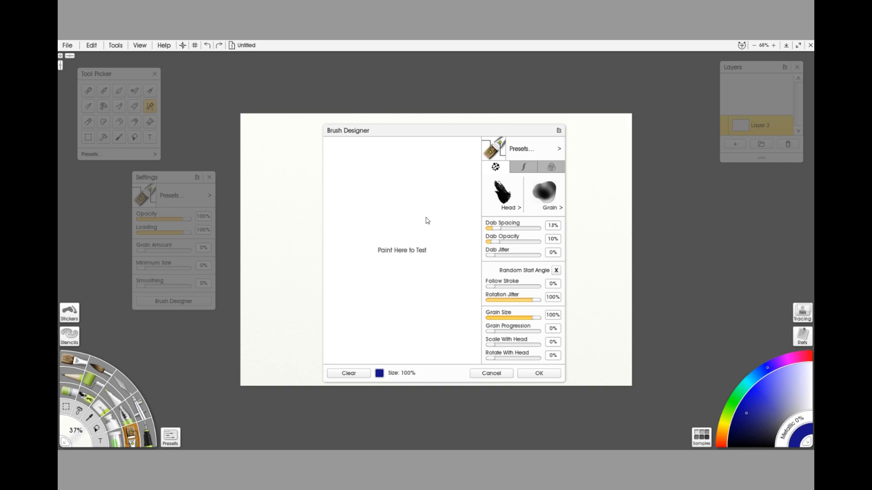
Set the grain size to 0% and test it at 100% brush size with overlapping strokes.
{"action": "left_click_drag", "start_coordinate": [537, 317], "coordinate": [432, 319]}
{"action": "mouse_move", "coordinate": [416, 163]}
{"action": "left_mouse_down"}
{"action": "mouse_move", "coordinate": [361, 250]}
{"action": "mouse_move", "coordinate": [413, 189]}
{"action": "mouse_move", "coordinate": [360, 253]}
{"action": "mouse_move", "coordinate": [413, 244]}
{"action": "mouse_move", "coordinate": [372, 272]}
{"action": "mouse_move", "coordinate": [400, 213]}
{"action": "mouse_move", "coordinate": [413, 296]}
{"action": "left_mouse_up"}
{"action": "left_click_drag", "start_coordinate": [403, 186], "coordinate": [399, 249]}
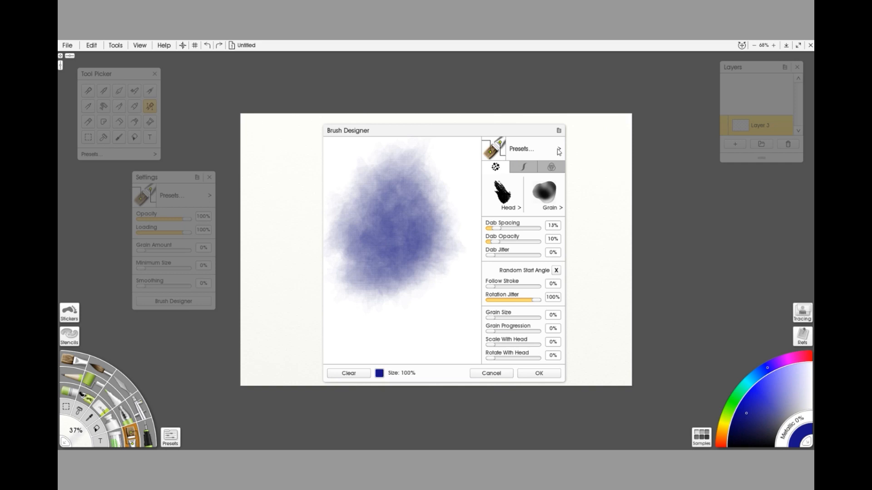
Create a new preset of the current brush named "demo brush3" in the Brush demo group, with Add to Toolbox enabled.
{"action": "left_click", "coordinate": [559, 131]}
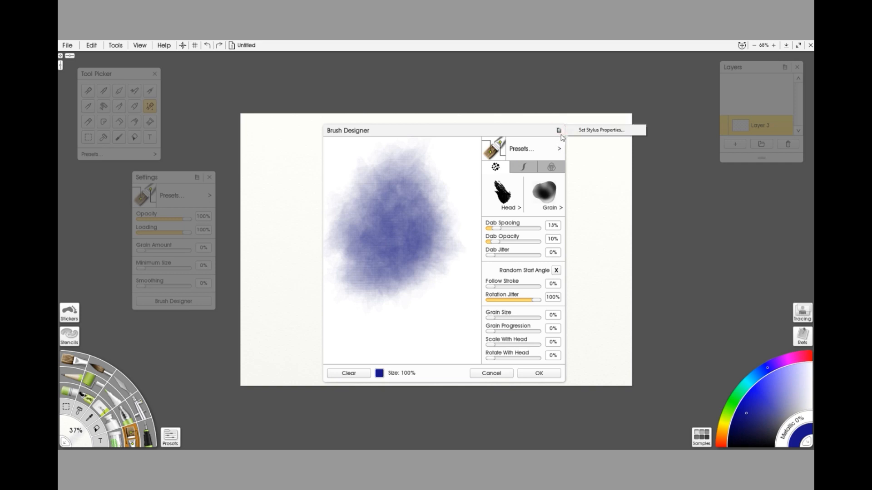
{"action": "left_click", "coordinate": [560, 148]}
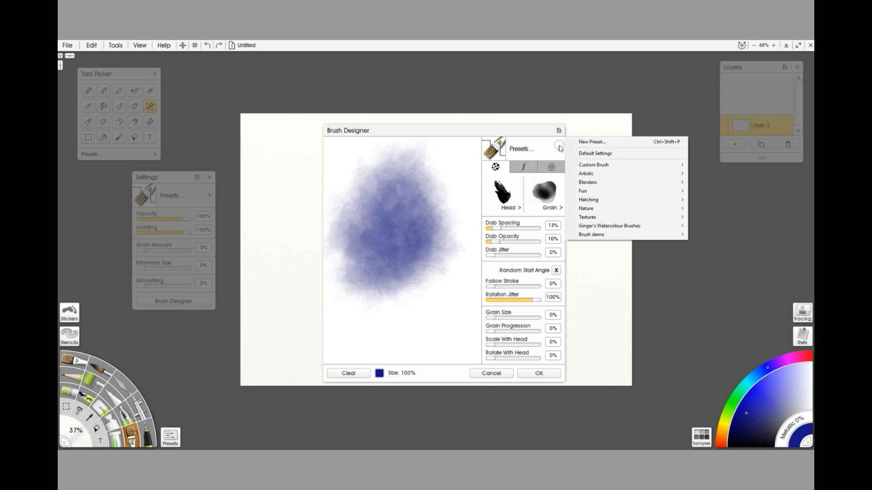
{"action": "left_click", "coordinate": [581, 144]}
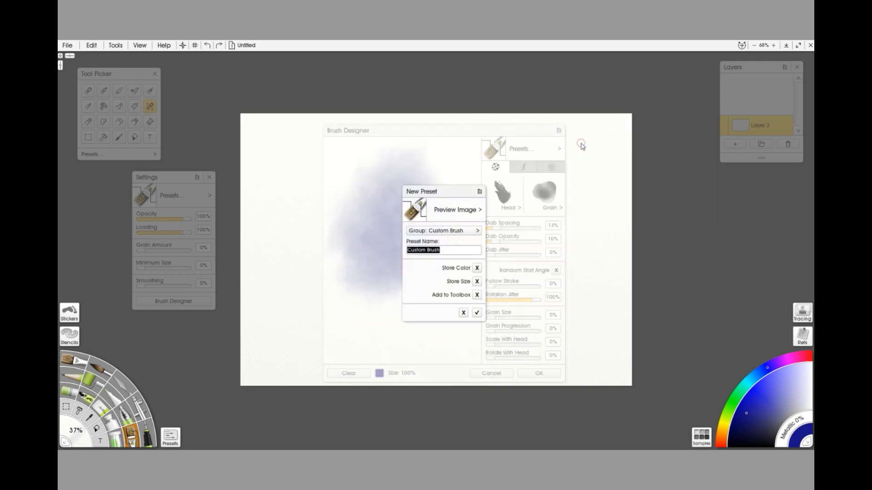
{"action": "left_click", "coordinate": [436, 232]}
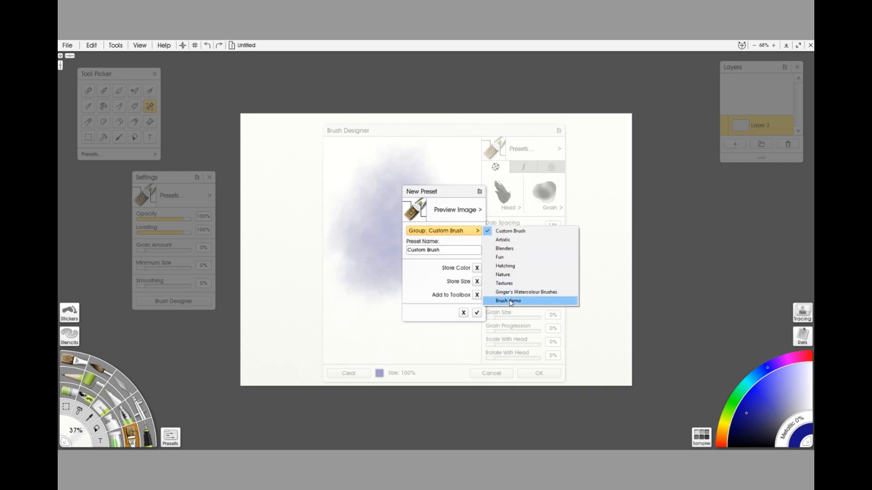
{"action": "left_click", "coordinate": [507, 301]}
{"action": "left_click", "coordinate": [442, 252]}
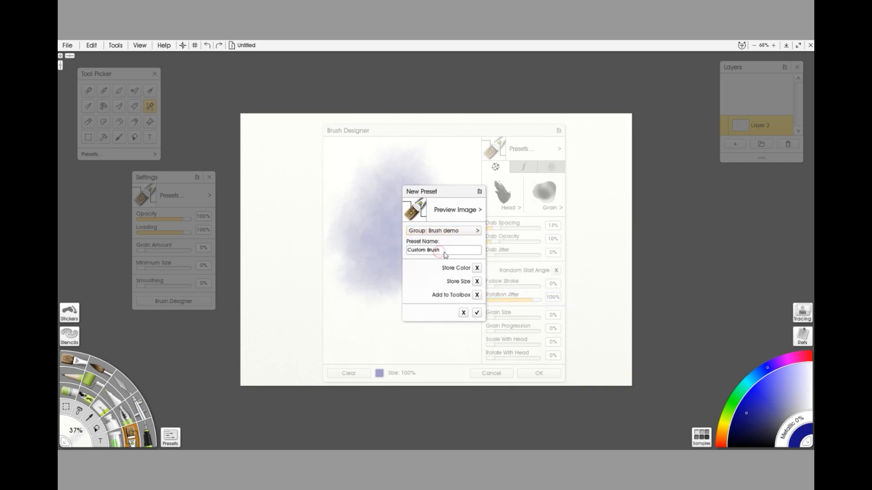
{"action": "double_click", "coordinate": [442, 253]}
{"action": "type", "text": "demob brush3"}
{"action": "left_click", "coordinate": [476, 295]}
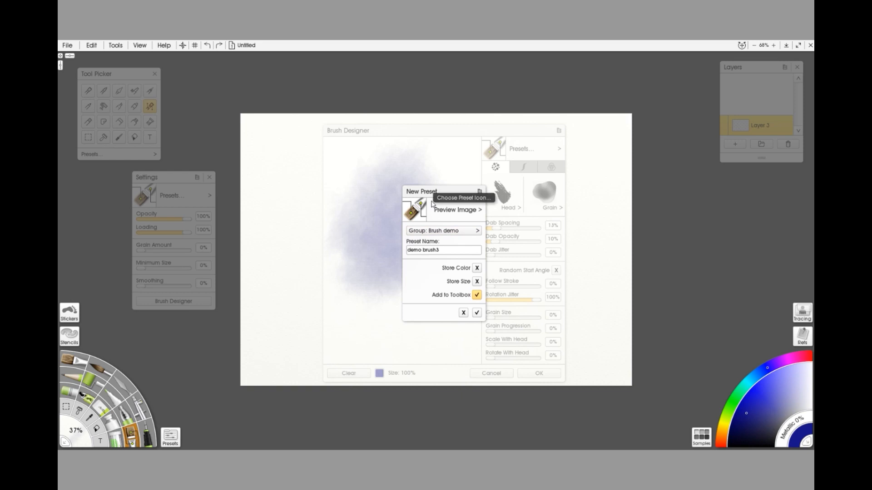
Load Clan MacDonald.png as the preset's preview image, then save the preset and accept the brush design.
{"action": "left_click", "coordinate": [479, 209]}
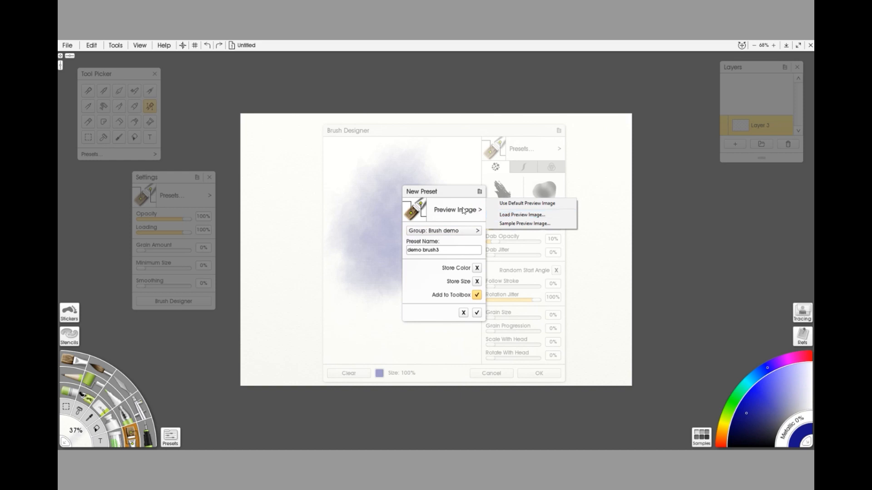
{"action": "left_click", "coordinate": [522, 215]}
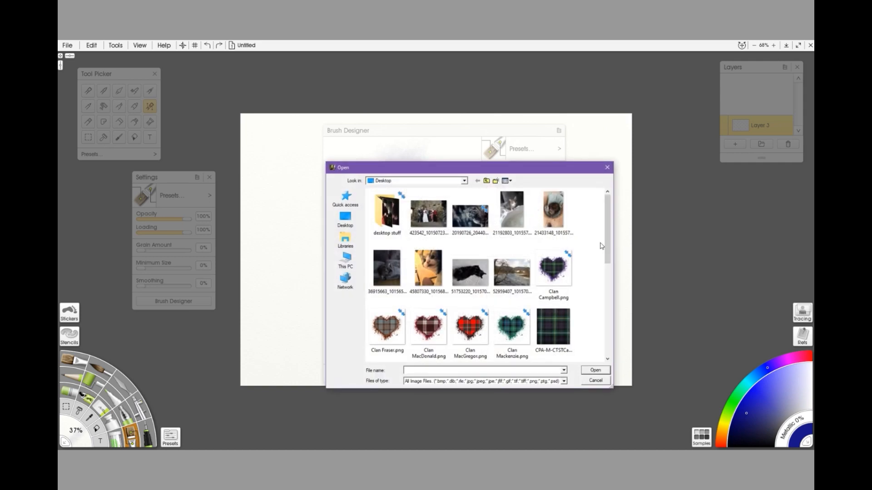
{"action": "scroll", "coordinate": [596, 249], "scroll_direction": "down", "scroll_amount": 3}
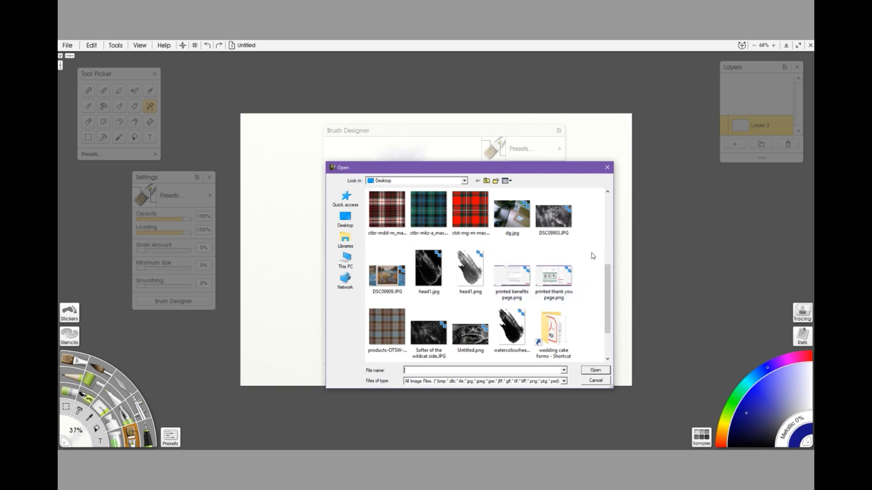
{"action": "scroll", "coordinate": [590, 255], "scroll_direction": "up", "scroll_amount": 5}
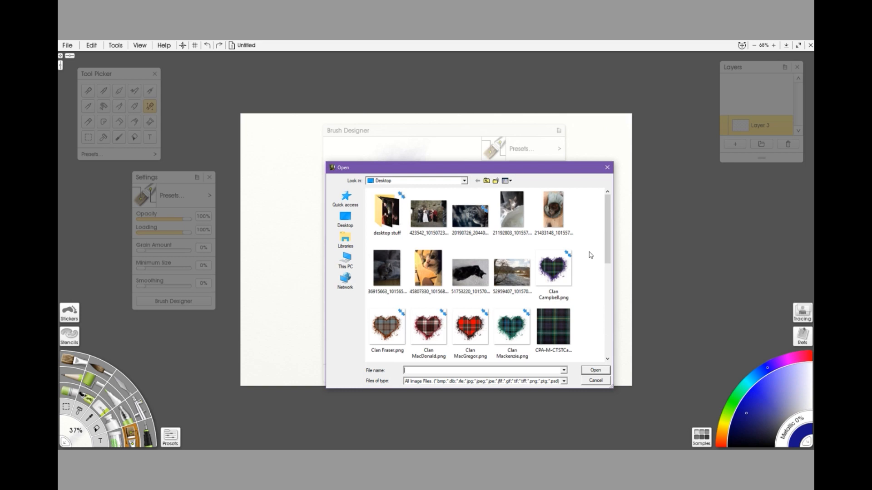
{"action": "left_click", "coordinate": [428, 326]}
{"action": "left_click", "coordinate": [605, 371]}
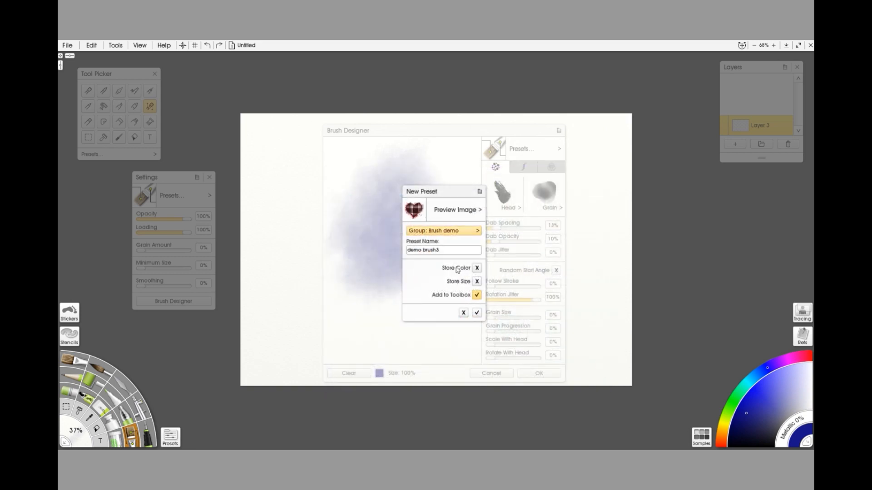
{"action": "left_click", "coordinate": [477, 313]}
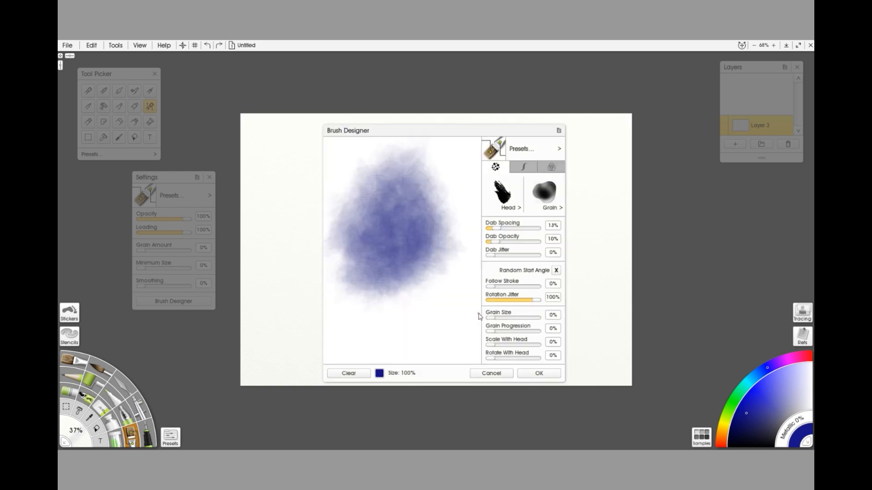
{"action": "left_click", "coordinate": [555, 376]}
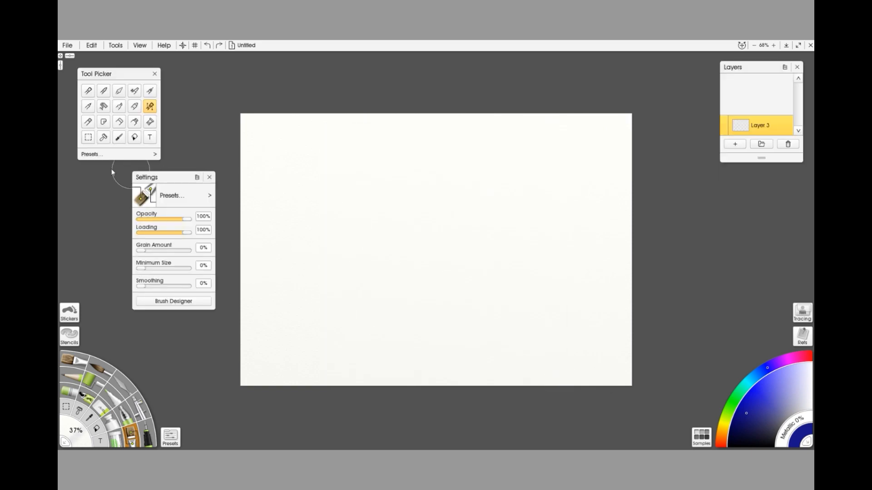
Load the demo brush3 preset from the Brush demo group and paint a dark blue wash across the canvas's upper half.
{"action": "left_click_drag", "start_coordinate": [186, 183], "coordinate": [132, 174]}
{"action": "left_click", "coordinate": [155, 169]}
{"action": "left_click", "coordinate": [156, 156]}
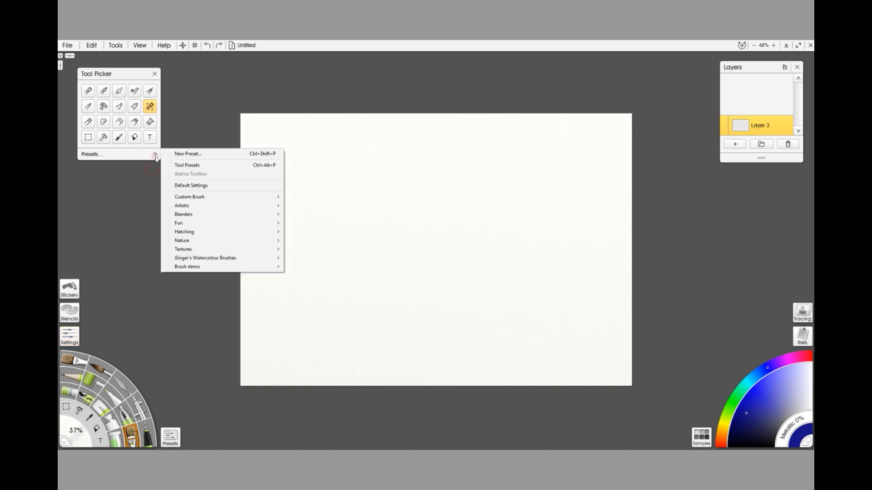
{"action": "mouse_move", "coordinate": [194, 268]}
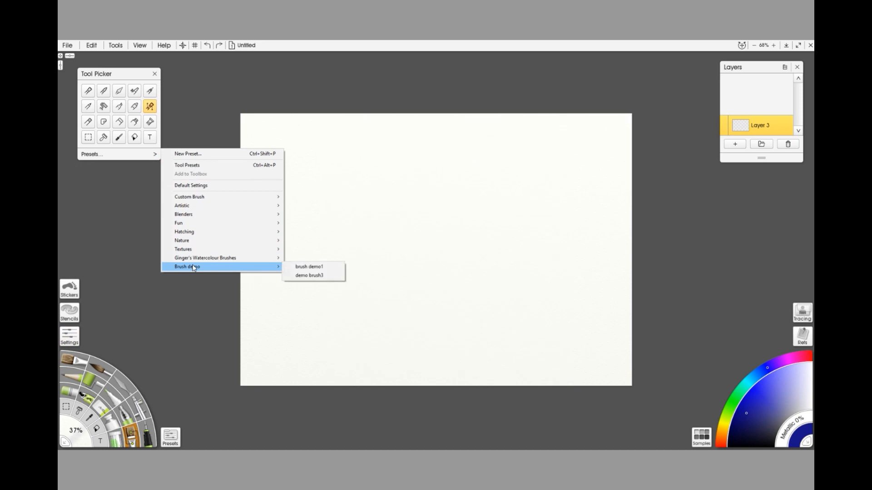
{"action": "left_click", "coordinate": [310, 279]}
{"action": "mouse_move", "coordinate": [554, 190]}
{"action": "left_mouse_down"}
{"action": "mouse_move", "coordinate": [457, 195]}
{"action": "mouse_move", "coordinate": [339, 228]}
{"action": "mouse_move", "coordinate": [526, 206]}
{"action": "mouse_move", "coordinate": [379, 226]}
{"action": "mouse_move", "coordinate": [514, 245]}
{"action": "mouse_move", "coordinate": [288, 202]}
{"action": "mouse_move", "coordinate": [359, 183]}
{"action": "mouse_move", "coordinate": [547, 179]}
{"action": "mouse_move", "coordinate": [327, 177]}
{"action": "mouse_move", "coordinate": [509, 148]}
{"action": "mouse_move", "coordinate": [294, 149]}
{"action": "mouse_move", "coordinate": [357, 154]}
{"action": "mouse_move", "coordinate": [316, 189]}
{"action": "mouse_move", "coordinate": [539, 179]}
{"action": "mouse_move", "coordinate": [552, 163]}
{"action": "mouse_move", "coordinate": [571, 182]}
{"action": "mouse_move", "coordinate": [508, 236]}
{"action": "mouse_move", "coordinate": [297, 237]}
{"action": "mouse_move", "coordinate": [552, 259]}
{"action": "mouse_move", "coordinate": [547, 270]}
{"action": "left_mouse_up"}
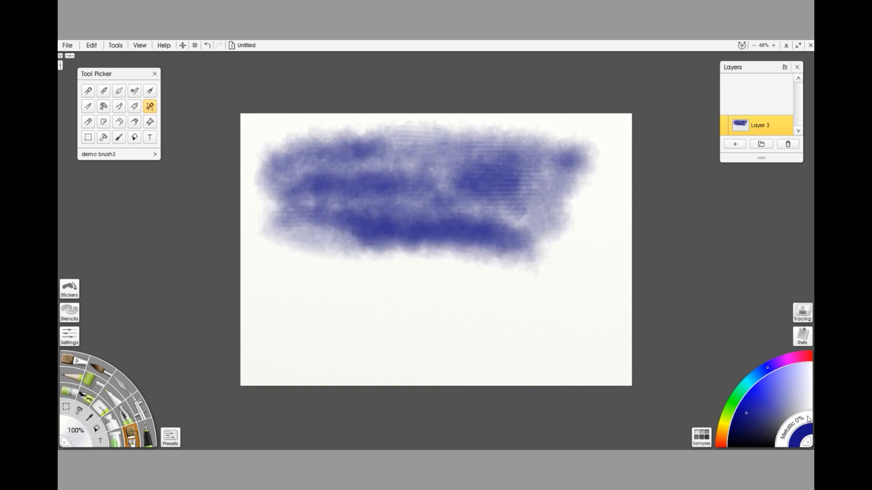
Layer pale lavender-blue and light sky-blue strokes over the dark wash, extending the sky downward.
{"action": "left_click", "coordinate": [799, 379]}
{"action": "mouse_move", "coordinate": [482, 221]}
{"action": "left_mouse_down"}
{"action": "mouse_move", "coordinate": [448, 248]}
{"action": "mouse_move", "coordinate": [364, 237]}
{"action": "mouse_move", "coordinate": [527, 222]}
{"action": "mouse_move", "coordinate": [324, 245]}
{"action": "mouse_move", "coordinate": [298, 210]}
{"action": "mouse_move", "coordinate": [464, 178]}
{"action": "mouse_move", "coordinate": [287, 156]}
{"action": "mouse_move", "coordinate": [482, 176]}
{"action": "left_mouse_up"}
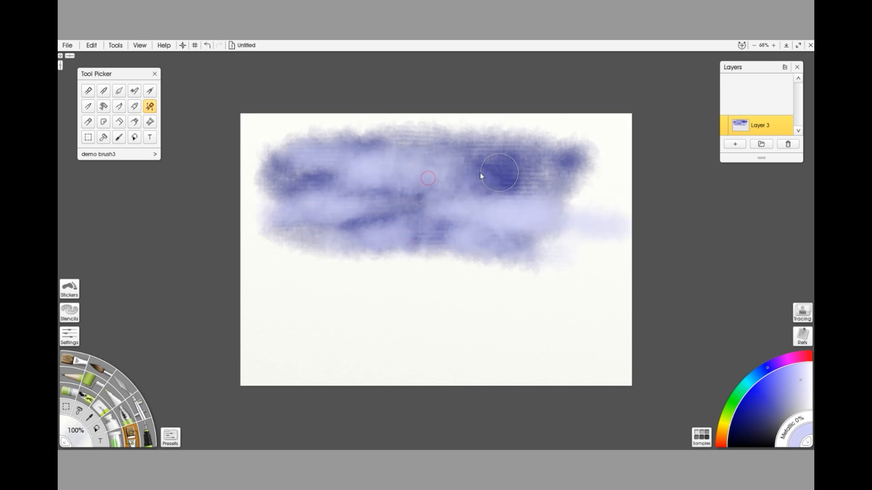
{"action": "left_click", "coordinate": [753, 377]}
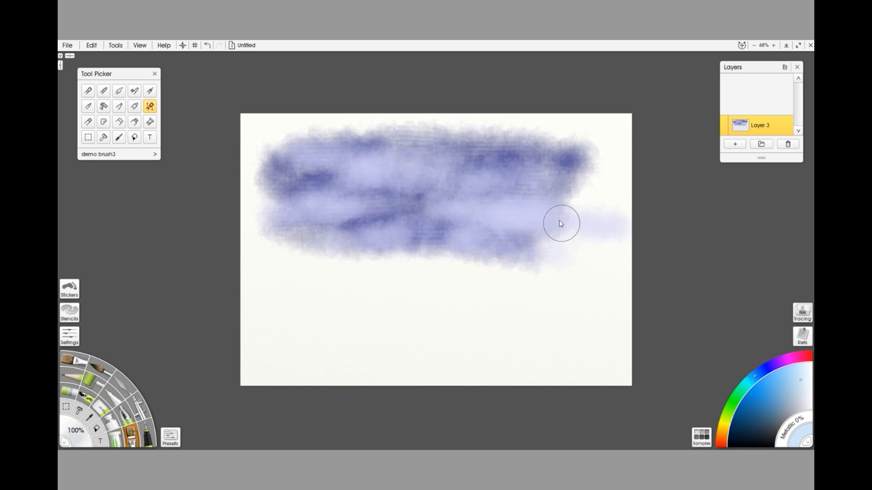
{"action": "mouse_move", "coordinate": [505, 241]}
{"action": "left_mouse_down"}
{"action": "mouse_move", "coordinate": [567, 193]}
{"action": "mouse_move", "coordinate": [484, 191]}
{"action": "mouse_move", "coordinate": [572, 168]}
{"action": "mouse_move", "coordinate": [464, 162]}
{"action": "mouse_move", "coordinate": [589, 155]}
{"action": "mouse_move", "coordinate": [513, 138]}
{"action": "mouse_move", "coordinate": [481, 153]}
{"action": "mouse_move", "coordinate": [526, 152]}
{"action": "mouse_move", "coordinate": [515, 164]}
{"action": "mouse_move", "coordinate": [477, 157]}
{"action": "mouse_move", "coordinate": [481, 151]}
{"action": "mouse_move", "coordinate": [401, 146]}
{"action": "mouse_move", "coordinate": [459, 151]}
{"action": "mouse_move", "coordinate": [407, 141]}
{"action": "mouse_move", "coordinate": [345, 155]}
{"action": "mouse_move", "coordinate": [298, 151]}
{"action": "mouse_move", "coordinate": [297, 185]}
{"action": "mouse_move", "coordinate": [260, 176]}
{"action": "mouse_move", "coordinate": [377, 200]}
{"action": "mouse_move", "coordinate": [396, 221]}
{"action": "mouse_move", "coordinate": [437, 192]}
{"action": "mouse_move", "coordinate": [407, 189]}
{"action": "left_mouse_up"}
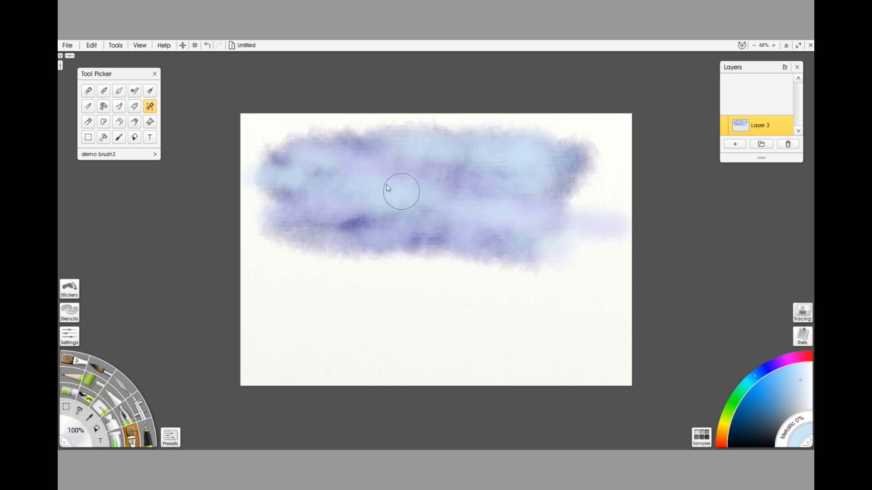
{"action": "mouse_move", "coordinate": [338, 141]}
{"action": "left_mouse_down"}
{"action": "mouse_move", "coordinate": [356, 197]}
{"action": "mouse_move", "coordinate": [393, 233]}
{"action": "mouse_move", "coordinate": [420, 225]}
{"action": "mouse_move", "coordinate": [274, 187]}
{"action": "mouse_move", "coordinate": [284, 192]}
{"action": "mouse_move", "coordinate": [323, 167]}
{"action": "mouse_move", "coordinate": [298, 133]}
{"action": "mouse_move", "coordinate": [361, 238]}
{"action": "mouse_move", "coordinate": [437, 270]}
{"action": "mouse_move", "coordinate": [415, 243]}
{"action": "mouse_move", "coordinate": [440, 245]}
{"action": "mouse_move", "coordinate": [290, 250]}
{"action": "mouse_move", "coordinate": [561, 257]}
{"action": "mouse_move", "coordinate": [557, 235]}
{"action": "mouse_move", "coordinate": [410, 258]}
{"action": "mouse_move", "coordinate": [475, 255]}
{"action": "mouse_move", "coordinate": [501, 268]}
{"action": "mouse_move", "coordinate": [477, 280]}
{"action": "mouse_move", "coordinate": [550, 199]}
{"action": "mouse_move", "coordinate": [609, 183]}
{"action": "mouse_move", "coordinate": [562, 153]}
{"action": "mouse_move", "coordinate": [569, 150]}
{"action": "mouse_move", "coordinate": [550, 157]}
{"action": "mouse_move", "coordinate": [541, 221]}
{"action": "mouse_move", "coordinate": [555, 244]}
{"action": "mouse_move", "coordinate": [594, 203]}
{"action": "mouse_move", "coordinate": [436, 139]}
{"action": "mouse_move", "coordinate": [418, 175]}
{"action": "mouse_move", "coordinate": [487, 195]}
{"action": "mouse_move", "coordinate": [314, 221]}
{"action": "mouse_move", "coordinate": [293, 206]}
{"action": "mouse_move", "coordinate": [380, 224]}
{"action": "mouse_move", "coordinate": [281, 242]}
{"action": "mouse_move", "coordinate": [438, 241]}
{"action": "mouse_move", "coordinate": [485, 216]}
{"action": "mouse_move", "coordinate": [505, 229]}
{"action": "mouse_move", "coordinate": [501, 257]}
{"action": "mouse_move", "coordinate": [437, 266]}
{"action": "mouse_move", "coordinate": [532, 280]}
{"action": "mouse_move", "coordinate": [235, 258]}
{"action": "mouse_move", "coordinate": [328, 236]}
{"action": "mouse_move", "coordinate": [303, 168]}
{"action": "mouse_move", "coordinate": [283, 162]}
{"action": "mouse_move", "coordinate": [288, 312]}
{"action": "mouse_move", "coordinate": [437, 293]}
{"action": "mouse_move", "coordinate": [594, 301]}
{"action": "mouse_move", "coordinate": [586, 281]}
{"action": "mouse_move", "coordinate": [546, 282]}
{"action": "mouse_move", "coordinate": [577, 250]}
{"action": "mouse_move", "coordinate": [459, 289]}
{"action": "left_mouse_up"}
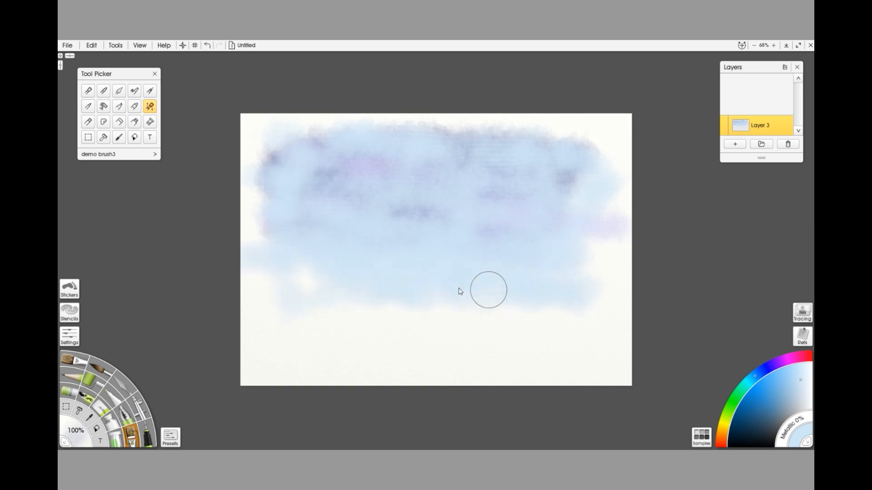
Paint soft cloud shapes into the blue sky with a near-white blue.
{"action": "left_click", "coordinate": [808, 372]}
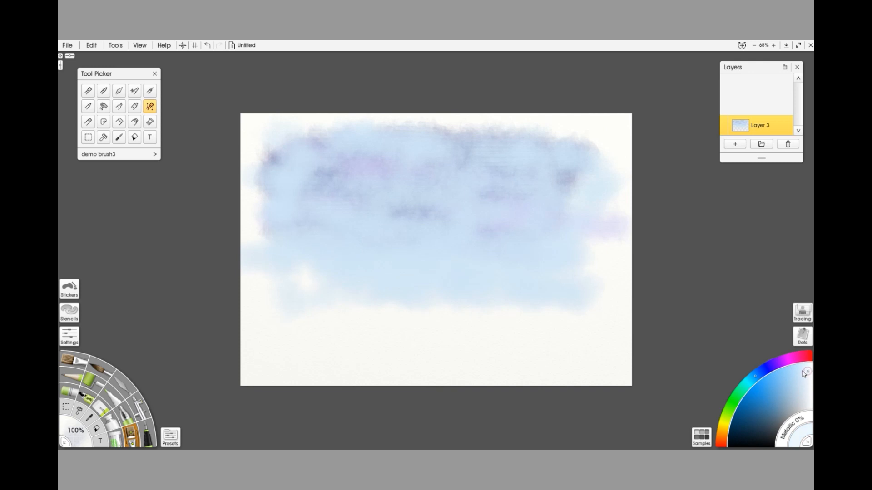
{"action": "mouse_move", "coordinate": [503, 181]}
{"action": "left_mouse_down"}
{"action": "mouse_move", "coordinate": [524, 195]}
{"action": "mouse_move", "coordinate": [505, 225]}
{"action": "mouse_move", "coordinate": [470, 215]}
{"action": "mouse_move", "coordinate": [479, 224]}
{"action": "mouse_move", "coordinate": [453, 224]}
{"action": "mouse_move", "coordinate": [435, 238]}
{"action": "mouse_move", "coordinate": [485, 259]}
{"action": "mouse_move", "coordinate": [522, 242]}
{"action": "mouse_move", "coordinate": [459, 248]}
{"action": "mouse_move", "coordinate": [551, 205]}
{"action": "mouse_move", "coordinate": [551, 197]}
{"action": "mouse_move", "coordinate": [521, 209]}
{"action": "mouse_move", "coordinate": [564, 209]}
{"action": "mouse_move", "coordinate": [573, 243]}
{"action": "mouse_move", "coordinate": [547, 188]}
{"action": "mouse_move", "coordinate": [542, 199]}
{"action": "mouse_move", "coordinate": [566, 198]}
{"action": "mouse_move", "coordinate": [609, 233]}
{"action": "mouse_move", "coordinate": [581, 151]}
{"action": "mouse_move", "coordinate": [591, 220]}
{"action": "mouse_move", "coordinate": [537, 255]}
{"action": "mouse_move", "coordinate": [510, 222]}
{"action": "mouse_move", "coordinate": [432, 238]}
{"action": "mouse_move", "coordinate": [335, 223]}
{"action": "mouse_move", "coordinate": [302, 184]}
{"action": "mouse_move", "coordinate": [336, 201]}
{"action": "mouse_move", "coordinate": [289, 170]}
{"action": "mouse_move", "coordinate": [289, 159]}
{"action": "mouse_move", "coordinate": [294, 190]}
{"action": "mouse_move", "coordinate": [264, 178]}
{"action": "mouse_move", "coordinate": [264, 190]}
{"action": "mouse_move", "coordinate": [277, 182]}
{"action": "mouse_move", "coordinate": [326, 217]}
{"action": "mouse_move", "coordinate": [287, 194]}
{"action": "mouse_move", "coordinate": [373, 217]}
{"action": "mouse_move", "coordinate": [228, 186]}
{"action": "mouse_move", "coordinate": [270, 220]}
{"action": "mouse_move", "coordinate": [341, 222]}
{"action": "mouse_move", "coordinate": [345, 233]}
{"action": "mouse_move", "coordinate": [356, 198]}
{"action": "mouse_move", "coordinate": [394, 193]}
{"action": "mouse_move", "coordinate": [415, 179]}
{"action": "mouse_move", "coordinate": [368, 192]}
{"action": "mouse_move", "coordinate": [374, 166]}
{"action": "mouse_move", "coordinate": [353, 181]}
{"action": "mouse_move", "coordinate": [410, 183]}
{"action": "mouse_move", "coordinate": [334, 175]}
{"action": "mouse_move", "coordinate": [379, 161]}
{"action": "mouse_move", "coordinate": [433, 192]}
{"action": "mouse_move", "coordinate": [446, 176]}
{"action": "mouse_move", "coordinate": [386, 259]}
{"action": "mouse_move", "coordinate": [366, 242]}
{"action": "mouse_move", "coordinate": [374, 240]}
{"action": "mouse_move", "coordinate": [319, 239]}
{"action": "left_mouse_up"}
{"action": "mouse_move", "coordinate": [319, 240]}
{"action": "left_mouse_down"}
{"action": "mouse_move", "coordinate": [381, 255]}
{"action": "mouse_move", "coordinate": [376, 262]}
{"action": "mouse_move", "coordinate": [332, 249]}
{"action": "left_mouse_up"}
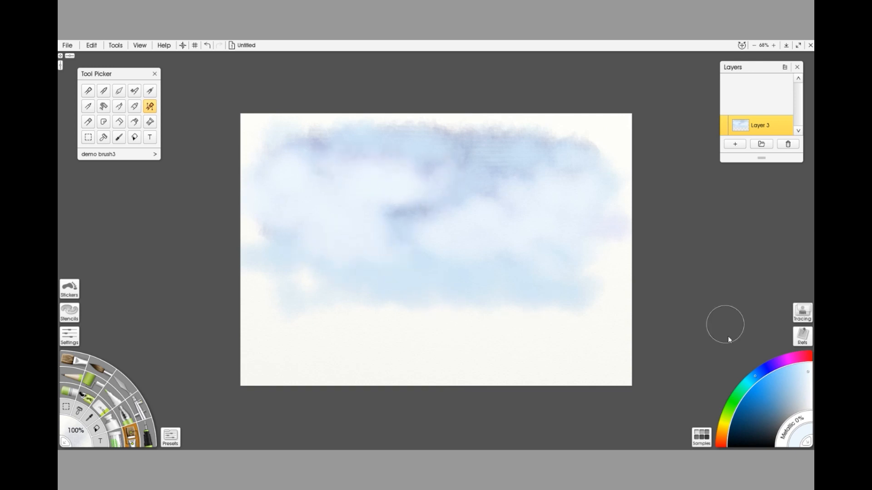
Shade the cloud undersides with grey-blue at 64% brush size and soften them with a paler blue.
{"action": "left_click", "coordinate": [793, 391]}
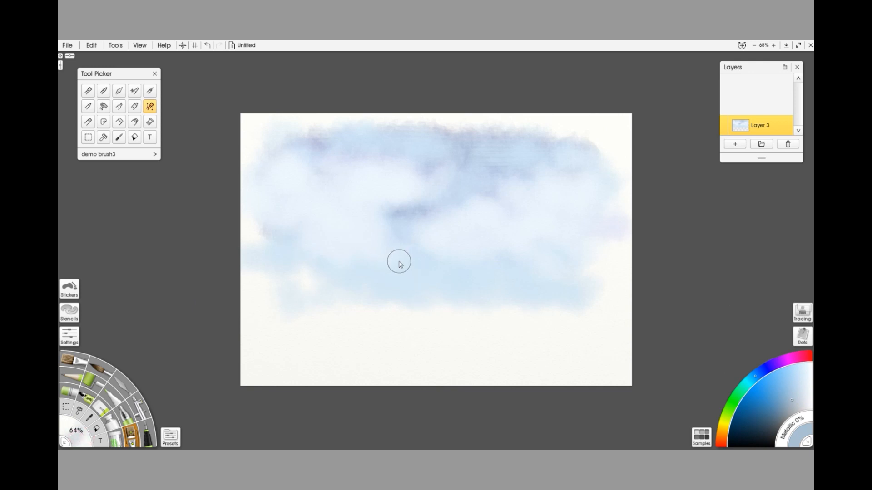
{"action": "mouse_move", "coordinate": [392, 265]}
{"action": "left_mouse_down"}
{"action": "mouse_move", "coordinate": [358, 260]}
{"action": "mouse_move", "coordinate": [343, 278]}
{"action": "mouse_move", "coordinate": [351, 262]}
{"action": "mouse_move", "coordinate": [309, 243]}
{"action": "mouse_move", "coordinate": [310, 227]}
{"action": "mouse_move", "coordinate": [330, 203]}
{"action": "mouse_move", "coordinate": [321, 216]}
{"action": "mouse_move", "coordinate": [298, 214]}
{"action": "mouse_move", "coordinate": [321, 225]}
{"action": "mouse_move", "coordinate": [310, 235]}
{"action": "mouse_move", "coordinate": [354, 245]}
{"action": "mouse_move", "coordinate": [286, 231]}
{"action": "mouse_move", "coordinate": [302, 231]}
{"action": "mouse_move", "coordinate": [282, 208]}
{"action": "mouse_move", "coordinate": [276, 217]}
{"action": "mouse_move", "coordinate": [268, 206]}
{"action": "mouse_move", "coordinate": [292, 232]}
{"action": "mouse_move", "coordinate": [342, 247]}
{"action": "mouse_move", "coordinate": [371, 286]}
{"action": "mouse_move", "coordinate": [344, 261]}
{"action": "mouse_move", "coordinate": [338, 267]}
{"action": "mouse_move", "coordinate": [394, 259]}
{"action": "mouse_move", "coordinate": [364, 239]}
{"action": "mouse_move", "coordinate": [385, 256]}
{"action": "mouse_move", "coordinate": [274, 210]}
{"action": "mouse_move", "coordinate": [268, 228]}
{"action": "mouse_move", "coordinate": [299, 241]}
{"action": "mouse_move", "coordinate": [263, 241]}
{"action": "left_mouse_up"}
{"action": "mouse_move", "coordinate": [498, 255]}
{"action": "left_mouse_down"}
{"action": "mouse_move", "coordinate": [481, 244]}
{"action": "mouse_move", "coordinate": [529, 254]}
{"action": "mouse_move", "coordinate": [453, 249]}
{"action": "mouse_move", "coordinate": [508, 259]}
{"action": "mouse_move", "coordinate": [526, 244]}
{"action": "mouse_move", "coordinate": [512, 244]}
{"action": "mouse_move", "coordinate": [522, 256]}
{"action": "mouse_move", "coordinate": [542, 244]}
{"action": "mouse_move", "coordinate": [566, 265]}
{"action": "mouse_move", "coordinate": [562, 250]}
{"action": "mouse_move", "coordinate": [537, 262]}
{"action": "mouse_move", "coordinate": [451, 255]}
{"action": "left_mouse_up"}
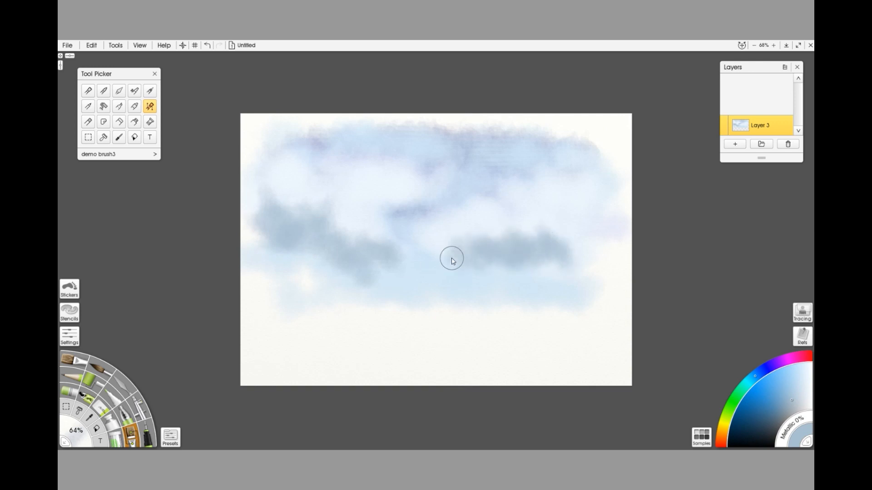
{"action": "mouse_move", "coordinate": [574, 254]}
{"action": "left_mouse_down"}
{"action": "mouse_move", "coordinate": [561, 232]}
{"action": "mouse_move", "coordinate": [583, 250]}
{"action": "mouse_move", "coordinate": [596, 219]}
{"action": "mouse_move", "coordinate": [580, 256]}
{"action": "mouse_move", "coordinate": [562, 262]}
{"action": "left_mouse_up"}
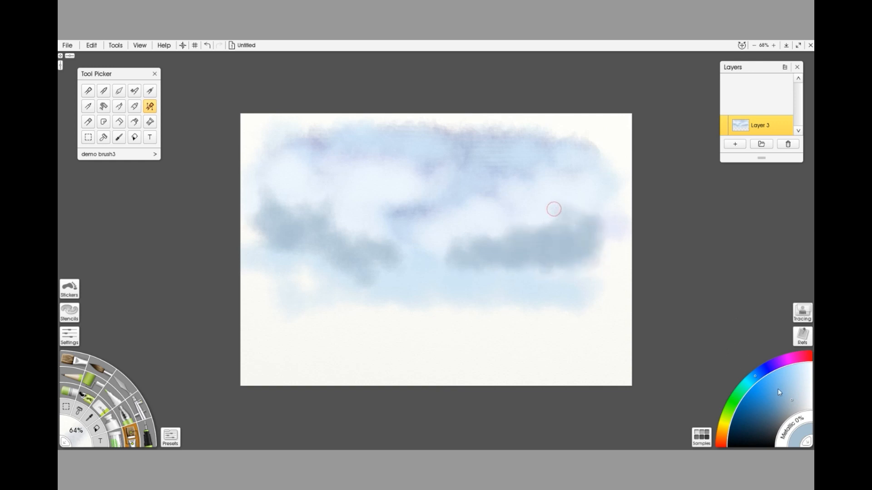
{"action": "left_click", "coordinate": [799, 393]}
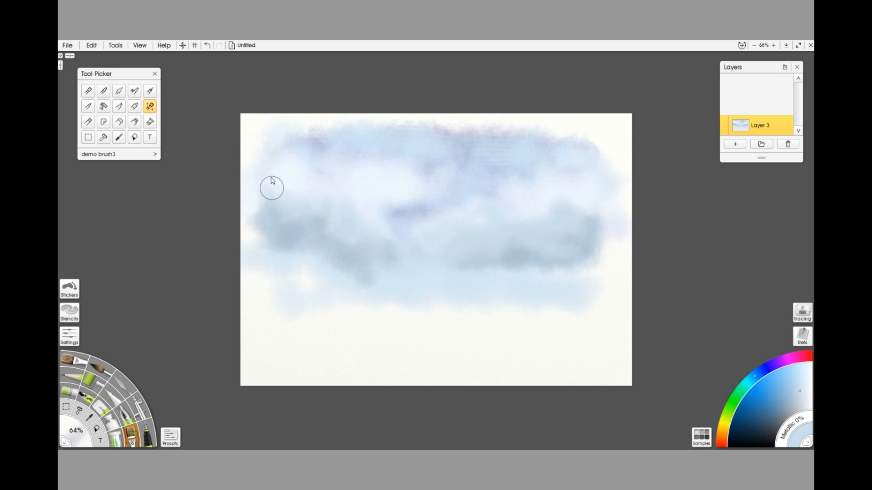
{"action": "left_click_drag", "start_coordinate": [271, 222], "coordinate": [355, 261]}
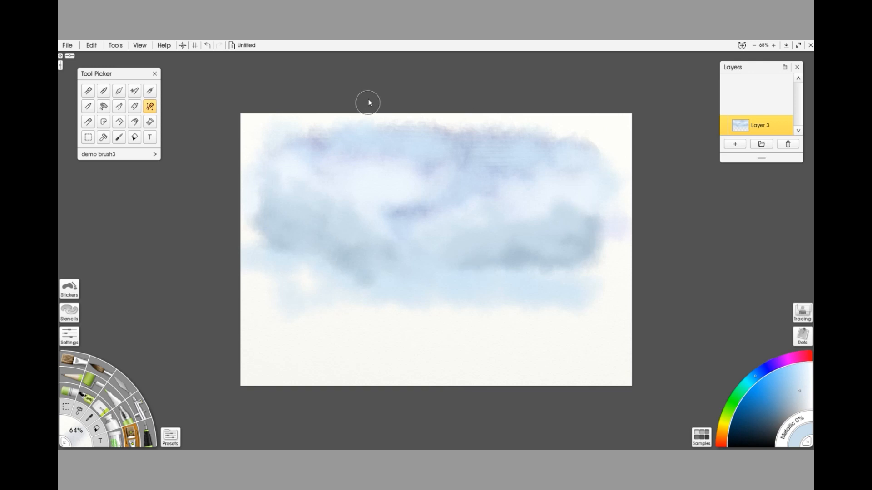
Add a new blank layer and delete the painted Layer 3.
{"action": "left_click", "coordinate": [735, 145]}
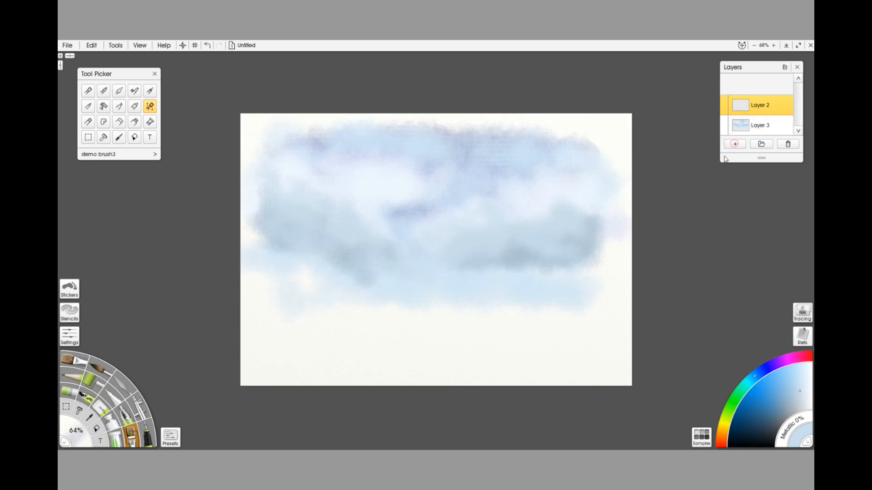
{"action": "left_click", "coordinate": [766, 125]}
{"action": "left_click", "coordinate": [788, 144]}
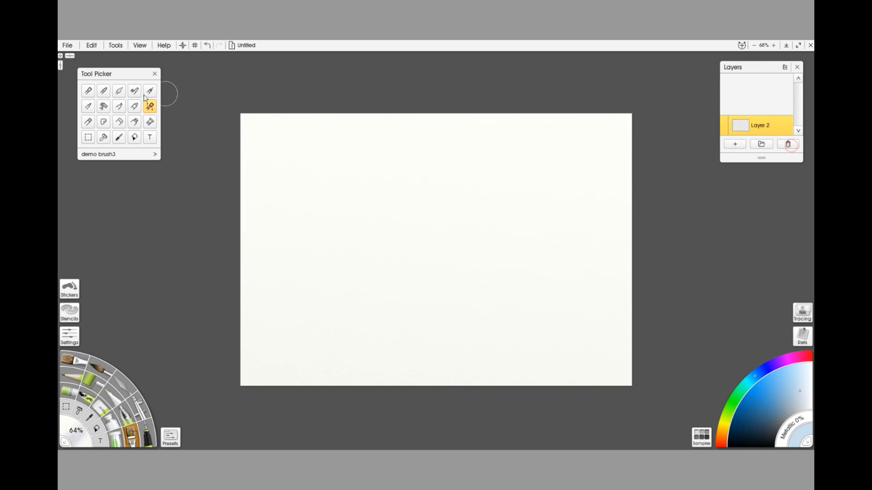
Choose the Oil Brush's Dry Clumps preset, test it with one short diagonal stroke, and undo the stroke.
{"action": "left_click", "coordinate": [89, 91]}
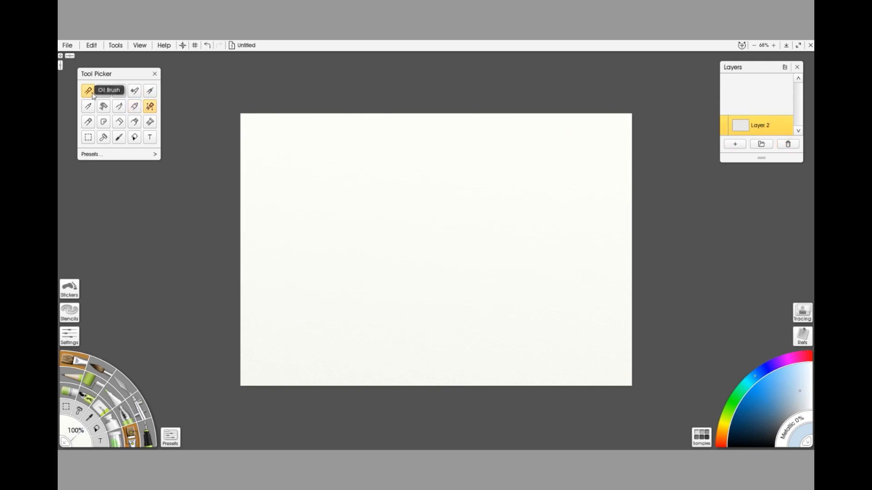
{"action": "left_click", "coordinate": [154, 156]}
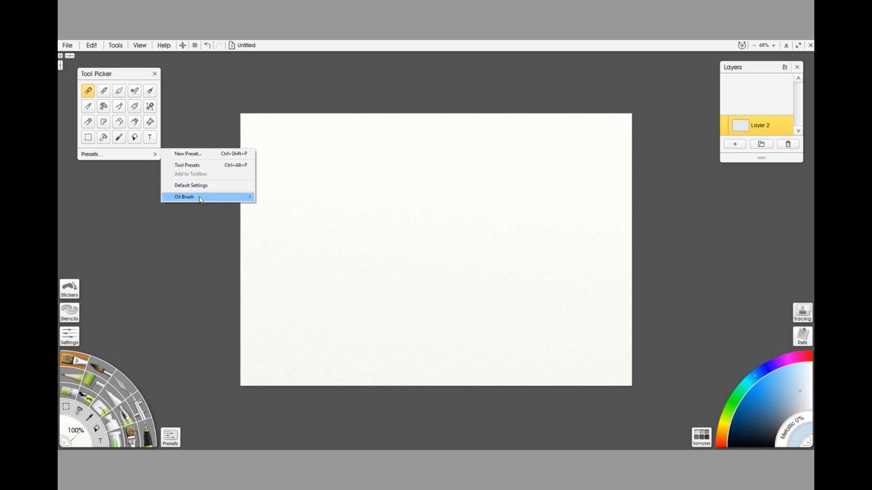
{"action": "mouse_move", "coordinate": [200, 200]}
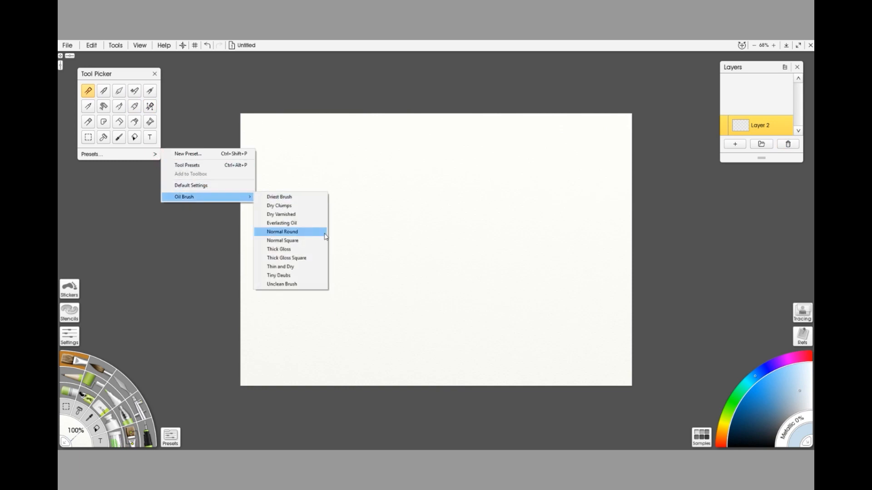
{"action": "left_click", "coordinate": [313, 206]}
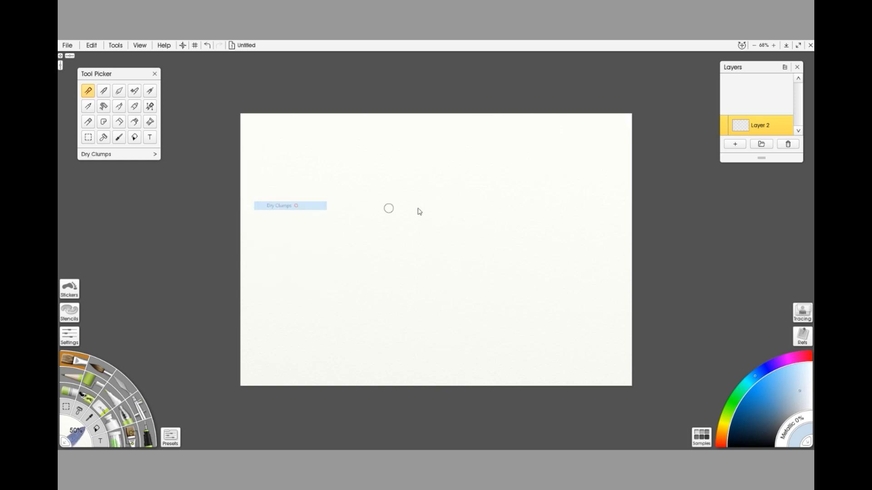
{"action": "left_click_drag", "start_coordinate": [435, 202], "coordinate": [379, 232]}
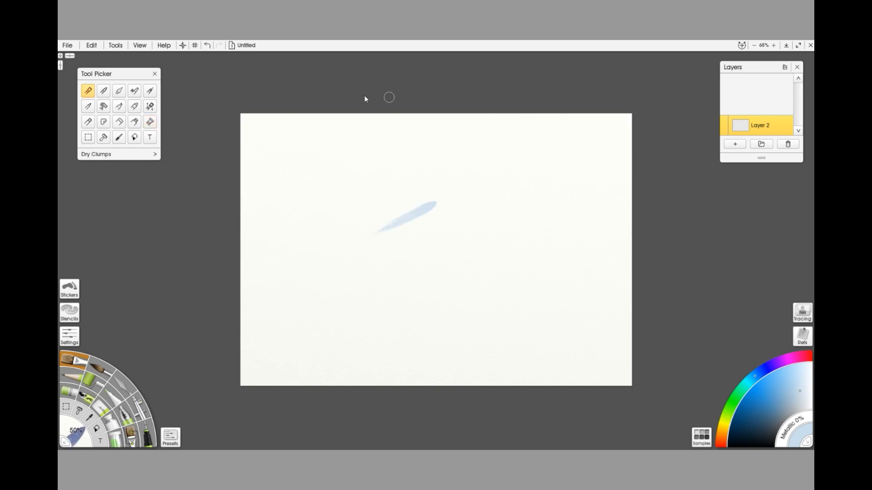
{"action": "left_click", "coordinate": [207, 46]}
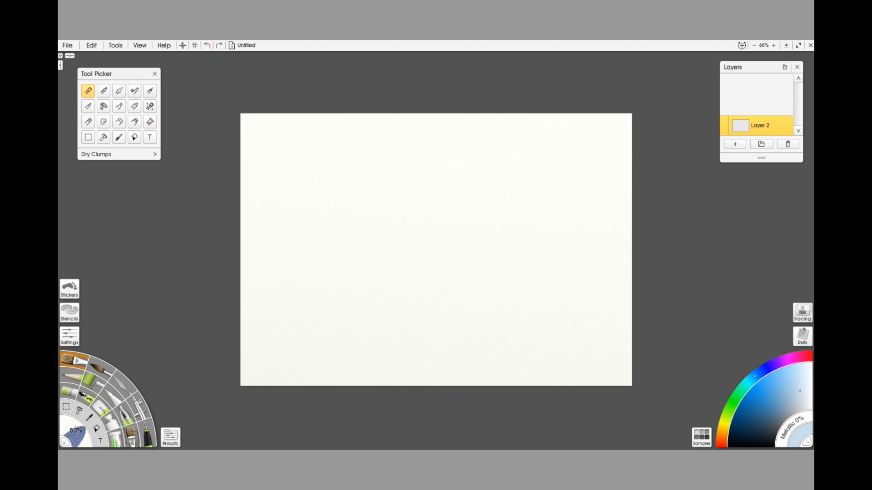
Set the Dry Clumps brush size to 500%, test a broad stroke, undo it, and paint a shorter stroke mid-canvas.
{"action": "left_click", "coordinate": [81, 434]}
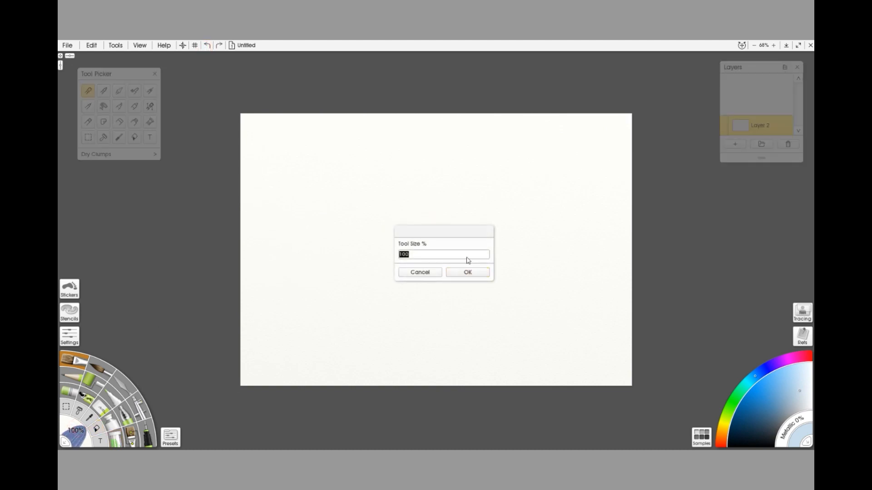
{"action": "type", "text": "500"}
{"action": "key", "text": "Return"}
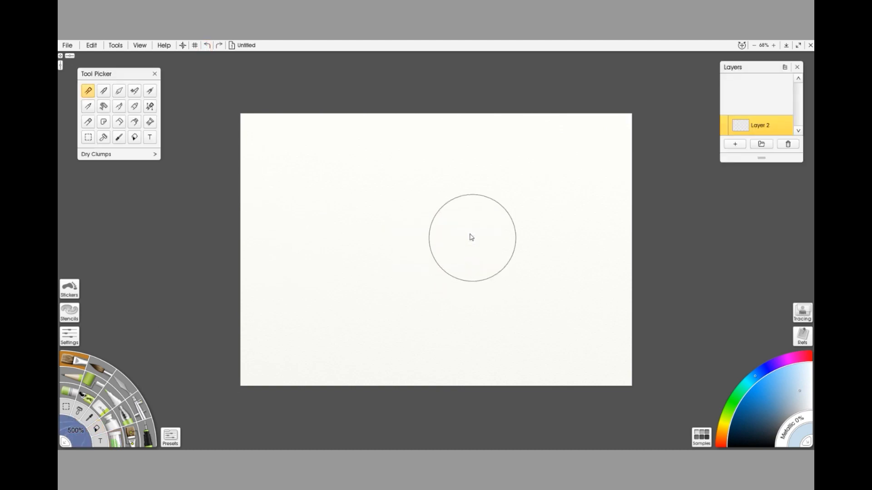
{"action": "left_click_drag", "start_coordinate": [471, 237], "coordinate": [299, 288]}
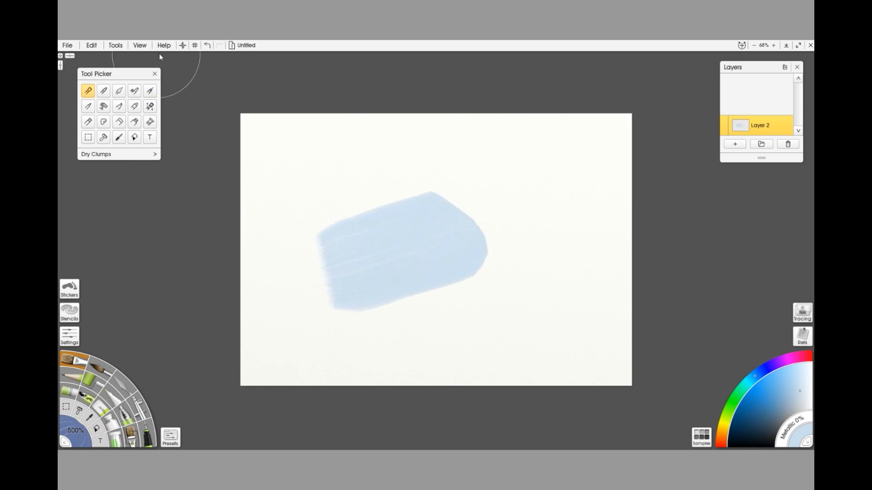
{"action": "left_click", "coordinate": [207, 45]}
{"action": "left_click_drag", "start_coordinate": [422, 256], "coordinate": [454, 254]}
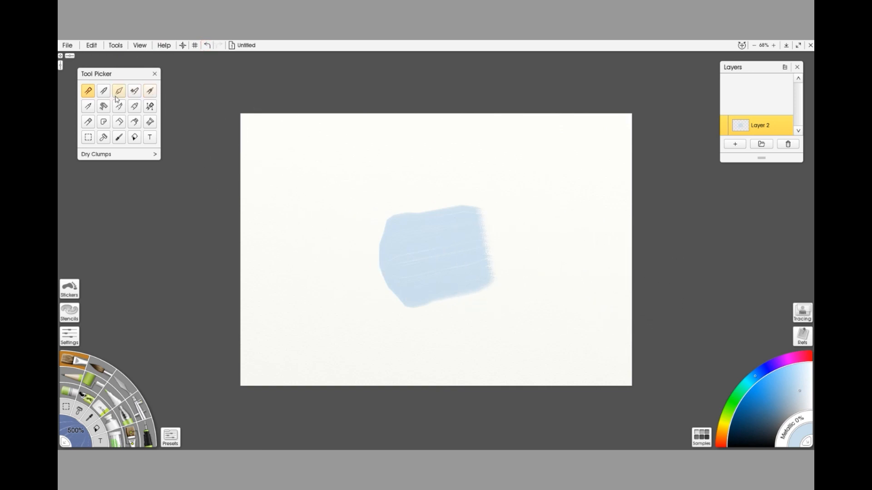
Choose the Oil Brush's Thin and Dry preset, test it with one stroke above the pale-blue patch, and undo both strokes.
{"action": "left_click", "coordinate": [154, 155]}
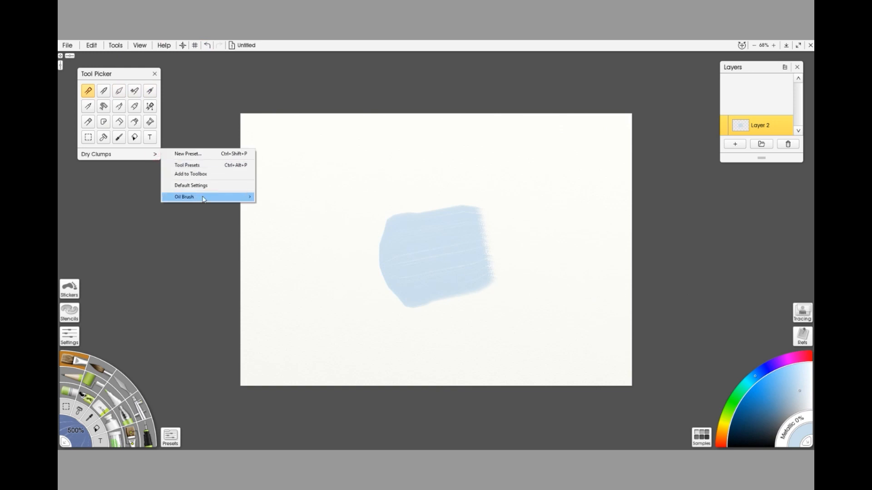
{"action": "mouse_move", "coordinate": [204, 198]}
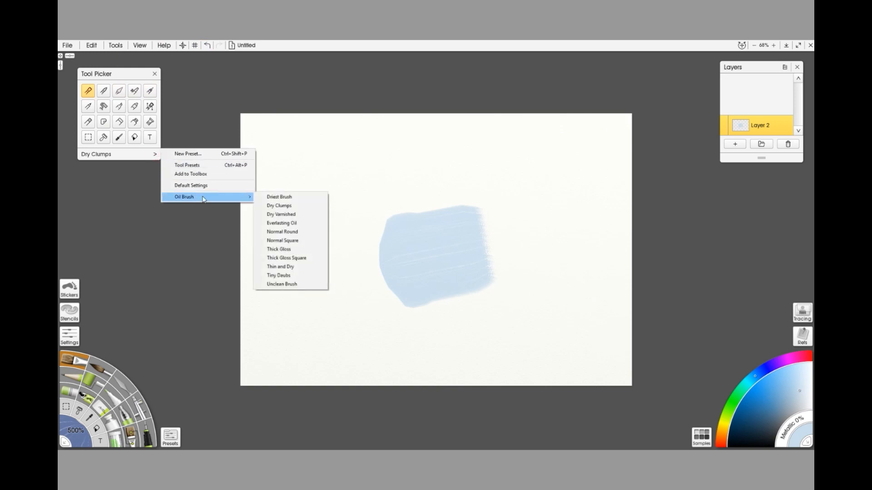
{"action": "left_click", "coordinate": [281, 267]}
{"action": "left_click_drag", "start_coordinate": [470, 178], "coordinate": [372, 193]}
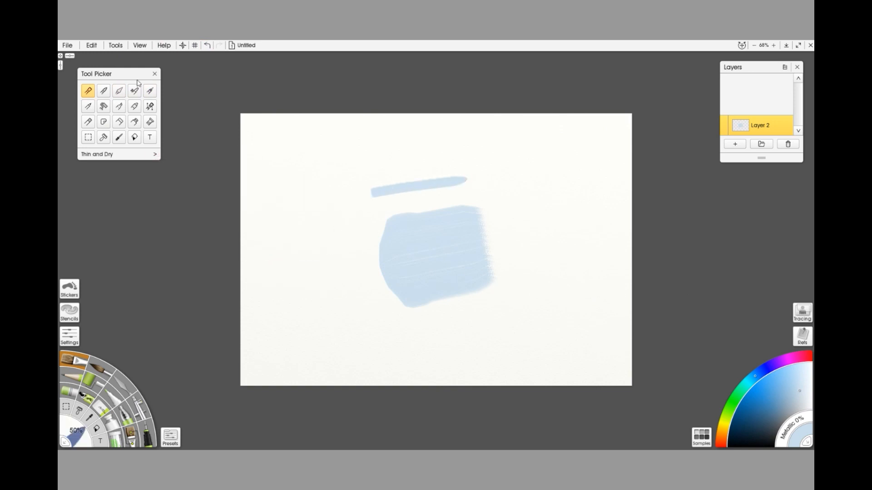
{"action": "left_click", "coordinate": [207, 45]}
{"action": "left_click", "coordinate": [207, 45]}
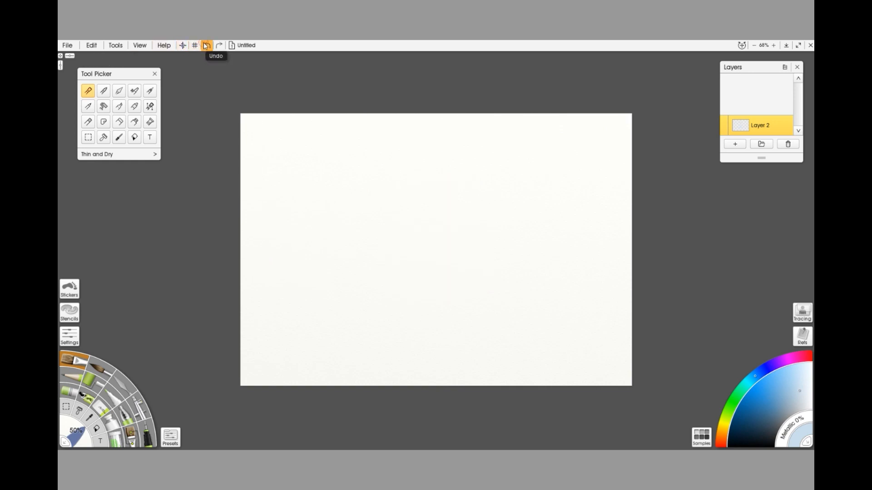
Choose the Oil Brush's Tiny Daubs preset, test it with a few small dabs, and undo them.
{"action": "left_click", "coordinate": [156, 155]}
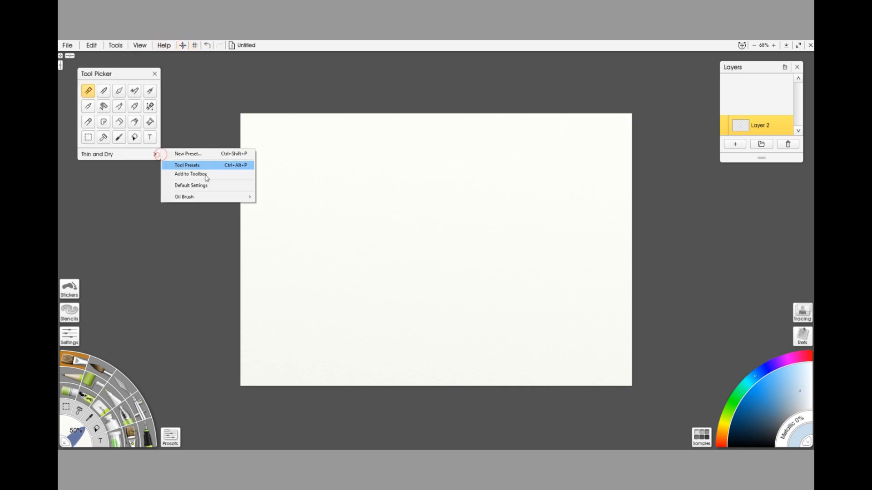
{"action": "mouse_move", "coordinate": [208, 197]}
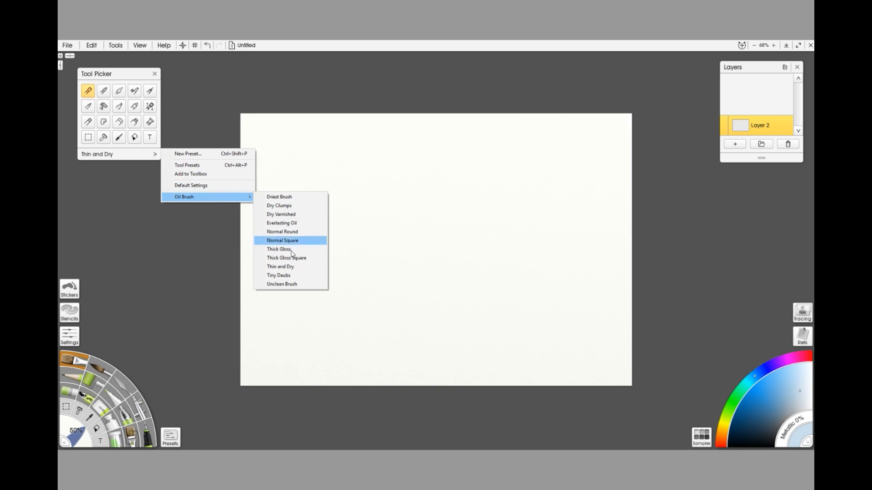
{"action": "left_click", "coordinate": [315, 279]}
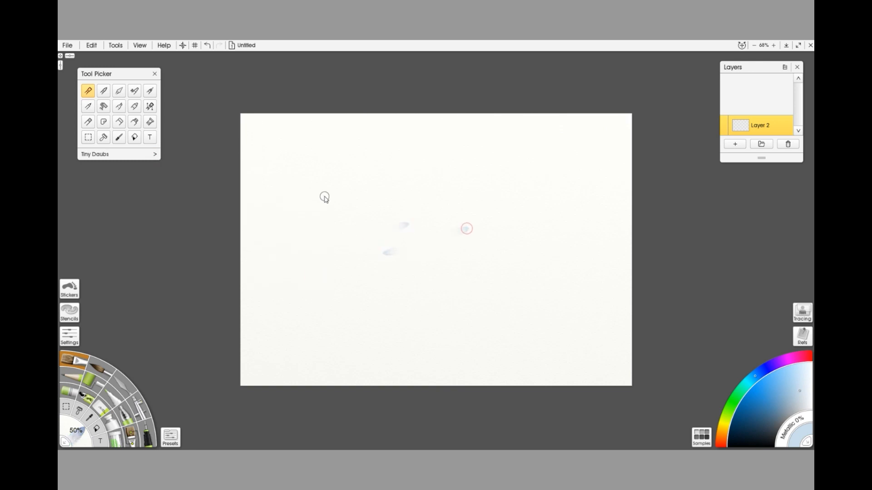
{"action": "left_click", "coordinate": [207, 47]}
{"action": "left_click", "coordinate": [208, 47]}
Raise the Tiny Daubs size to 100%, test it with short strokes near the canvas centre, and undo them.
{"action": "left_click_drag", "start_coordinate": [80, 430], "coordinate": [103, 430]}
{"action": "left_click_drag", "start_coordinate": [473, 210], "coordinate": [427, 223]}
{"action": "left_click_drag", "start_coordinate": [390, 247], "coordinate": [433, 242]}
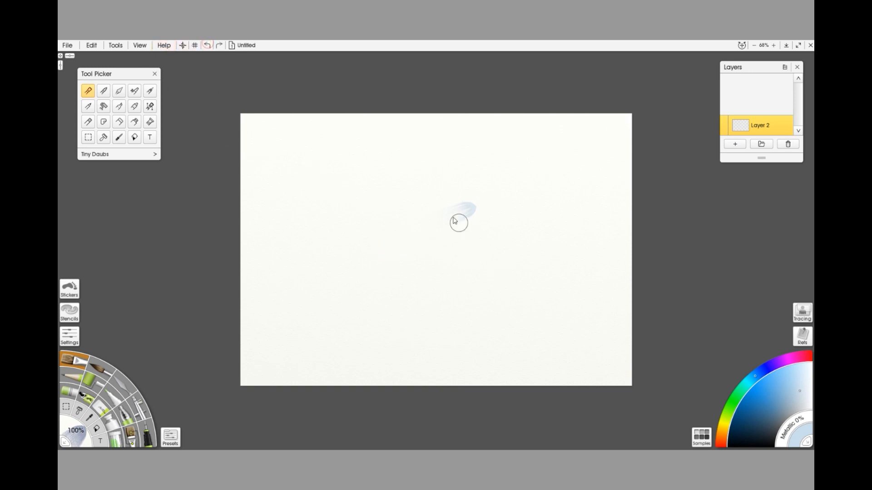
{"action": "left_click", "coordinate": [207, 45]}
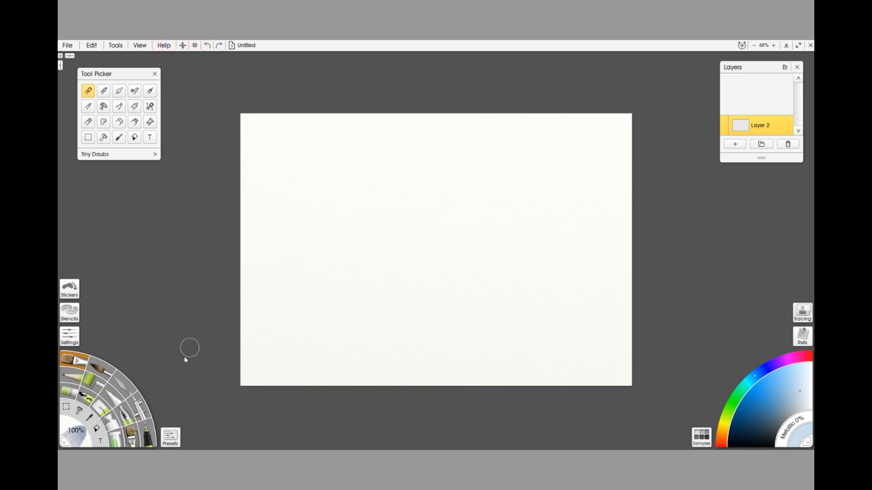
Set the Tiny Daubs size to 500% and the colour to black, paint two overlapping test strokes, and undo both.
{"action": "left_click", "coordinate": [82, 434]}
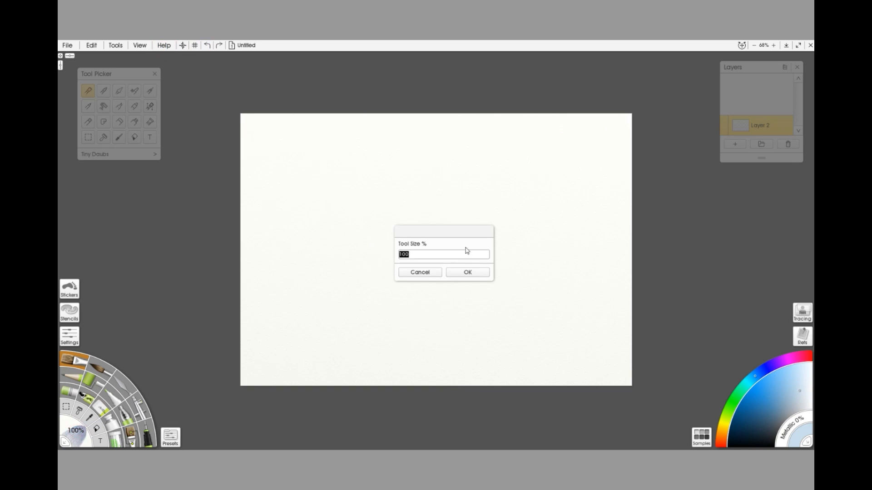
{"action": "type", "text": "500"}
{"action": "key", "text": "Return"}
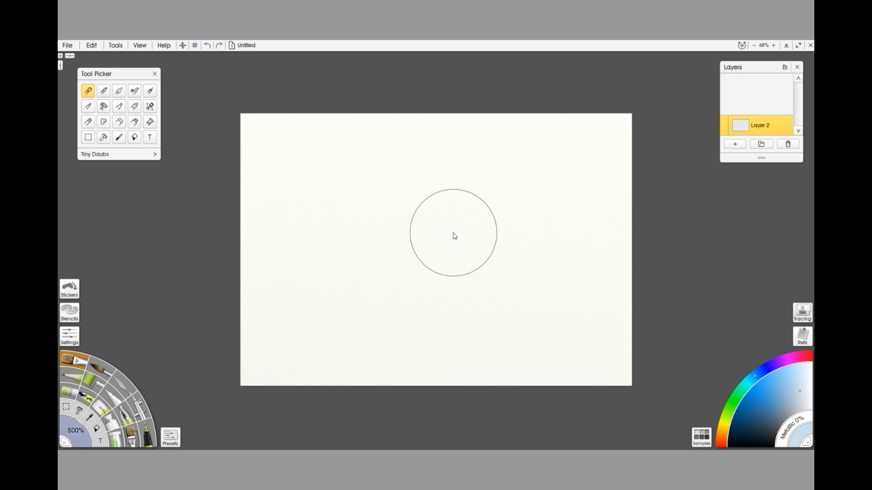
{"action": "left_click", "coordinate": [770, 445]}
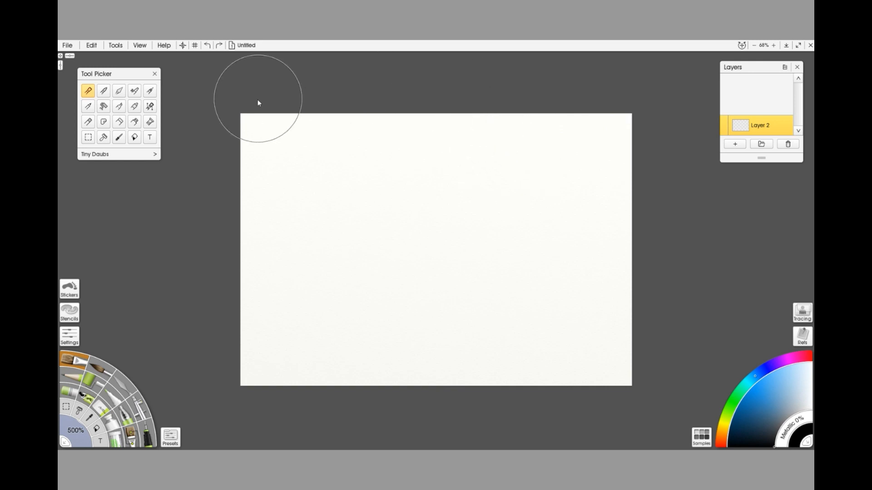
{"action": "left_click_drag", "start_coordinate": [390, 234], "coordinate": [429, 256]}
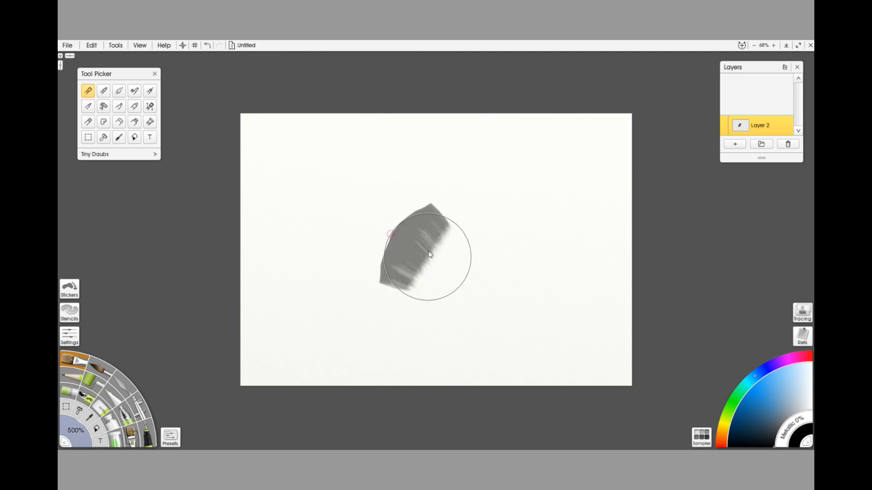
{"action": "left_click_drag", "start_coordinate": [432, 224], "coordinate": [499, 279]}
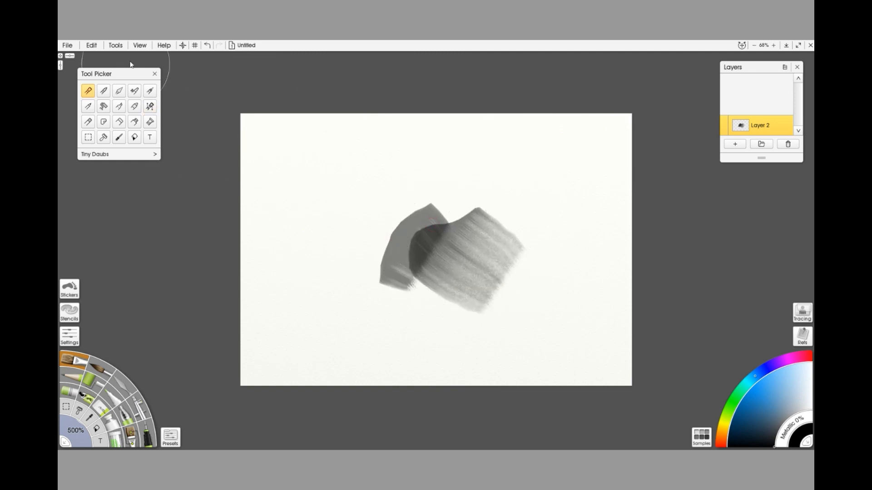
{"action": "left_click", "coordinate": [207, 45]}
{"action": "left_click", "coordinate": [208, 45]}
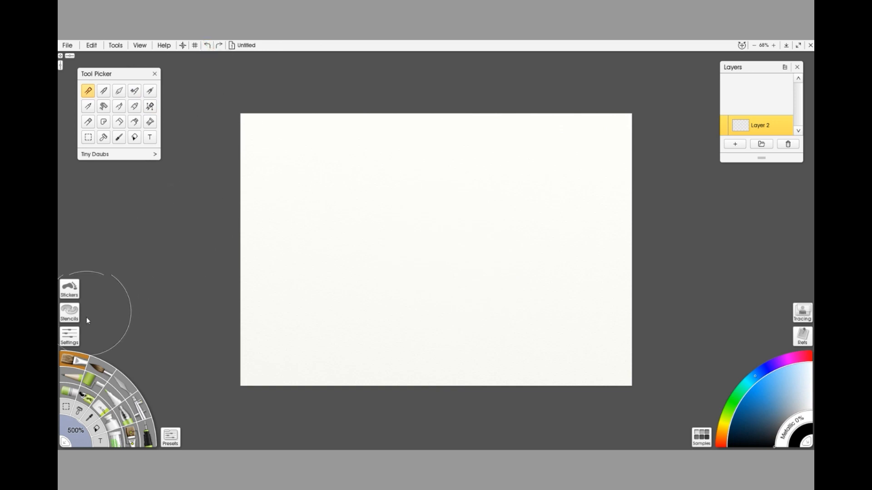
Set the oil brush's Loading and Pressure to 100%, test them with one short stroke, and undo it.
{"action": "left_click", "coordinate": [70, 337]}
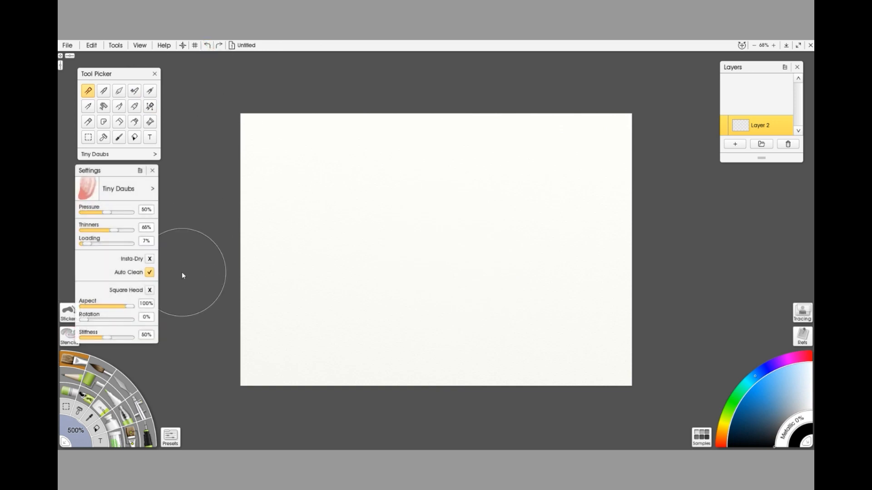
{"action": "left_click_drag", "start_coordinate": [95, 245], "coordinate": [227, 242]}
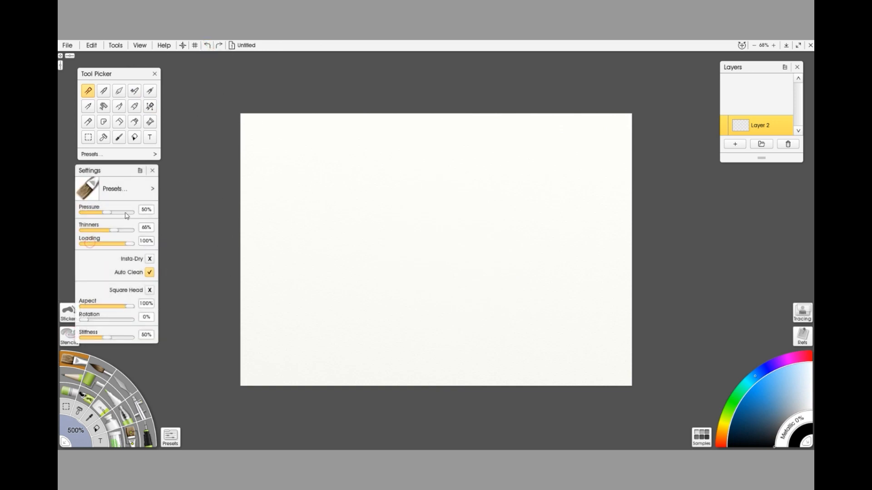
{"action": "left_click_drag", "start_coordinate": [109, 211], "coordinate": [220, 222]}
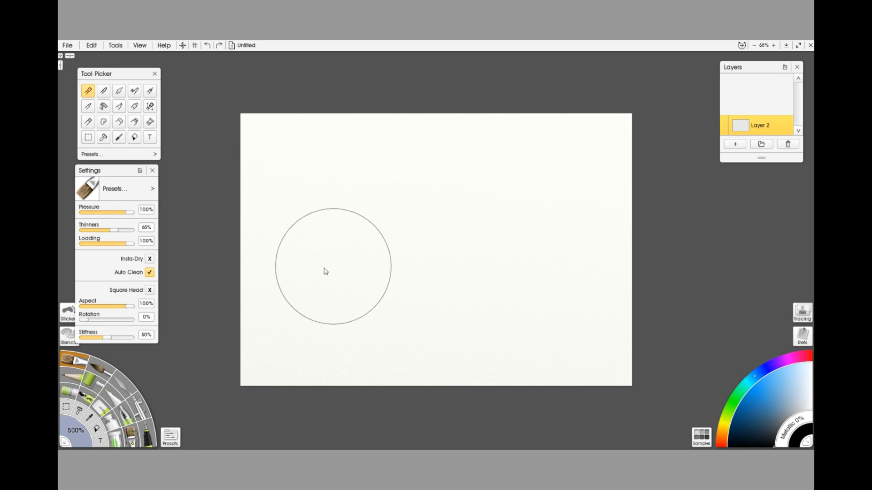
{"action": "left_click_drag", "start_coordinate": [387, 239], "coordinate": [444, 224]}
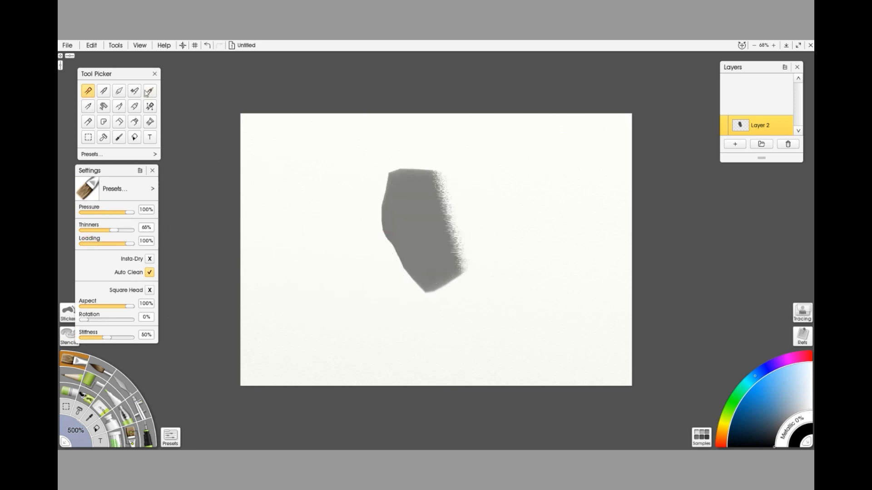
{"action": "left_click", "coordinate": [207, 45]}
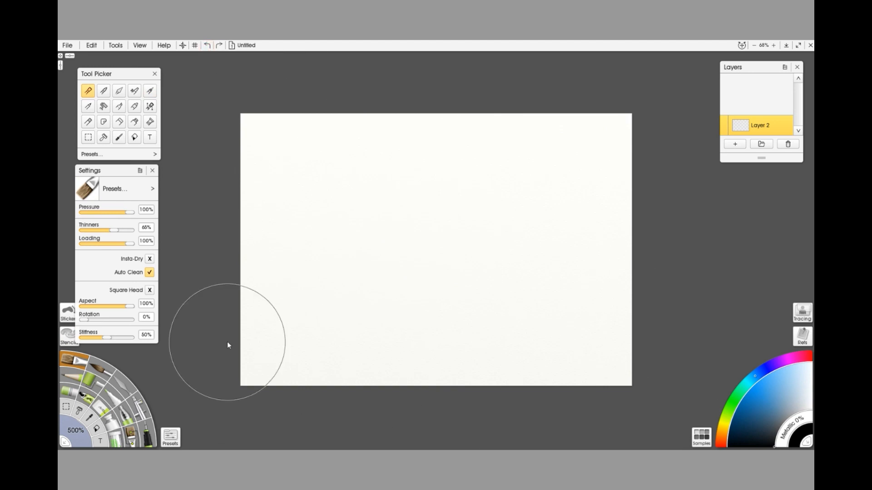
Enable the oil brush's Square Head and set Stiffness to 100%, test with one wide stroke, and undo it.
{"action": "left_click", "coordinate": [150, 290]}
{"action": "left_click_drag", "start_coordinate": [109, 338], "coordinate": [196, 339]}
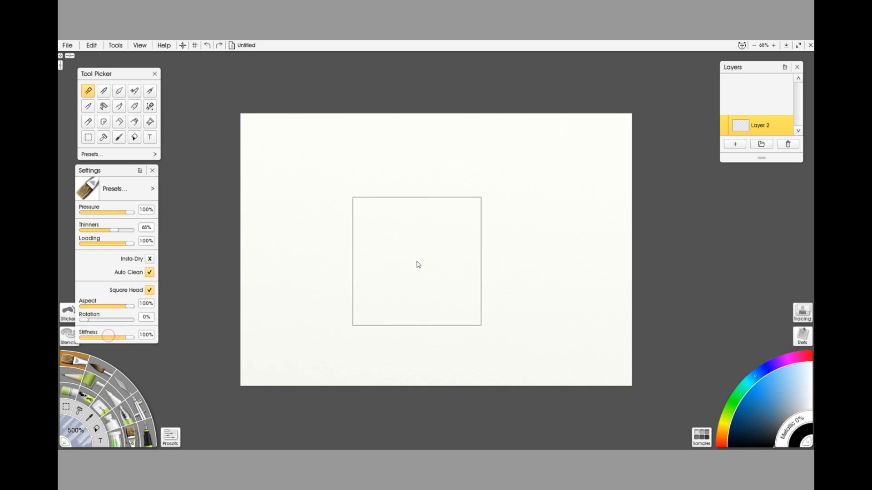
{"action": "mouse_move", "coordinate": [468, 237]}
{"action": "left_mouse_down"}
{"action": "mouse_move", "coordinate": [405, 261]}
{"action": "mouse_move", "coordinate": [340, 267]}
{"action": "left_mouse_up"}
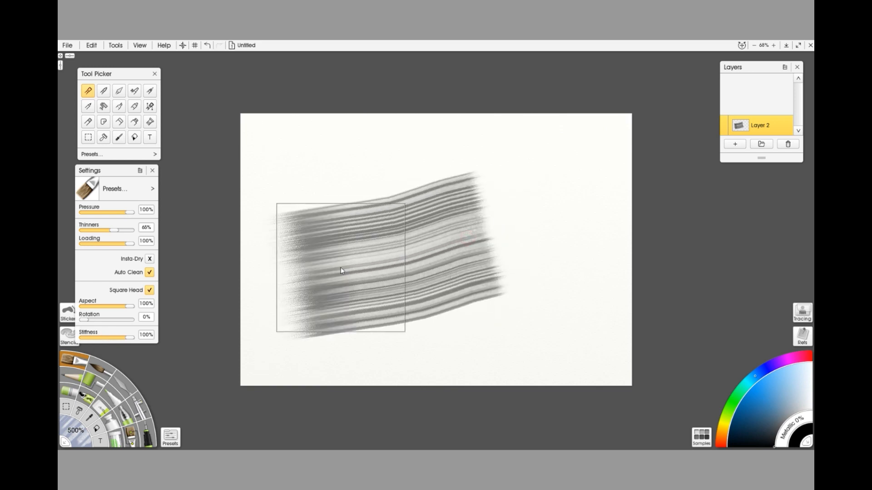
{"action": "left_click", "coordinate": [208, 45]}
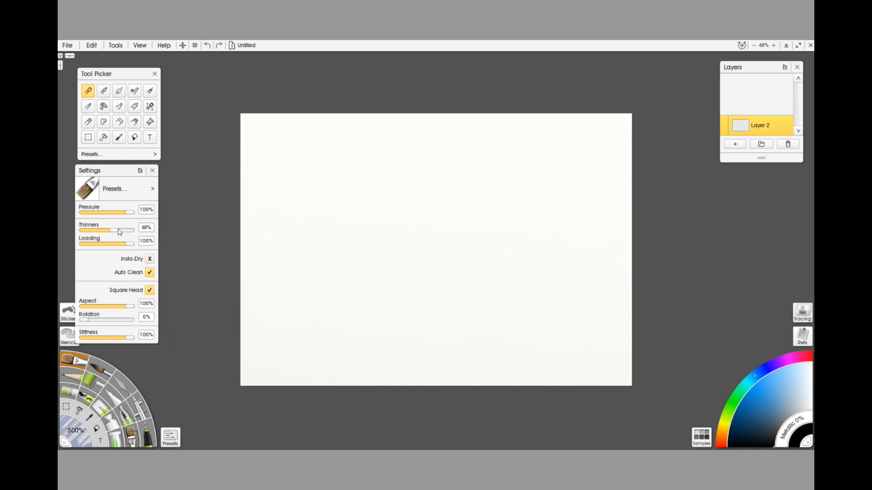
Set Thinners to 0%, test a wide horizontal black stroke, undo it, and paint a vertical stroke mid-canvas.
{"action": "left_click_drag", "start_coordinate": [114, 230], "coordinate": [64, 231]}
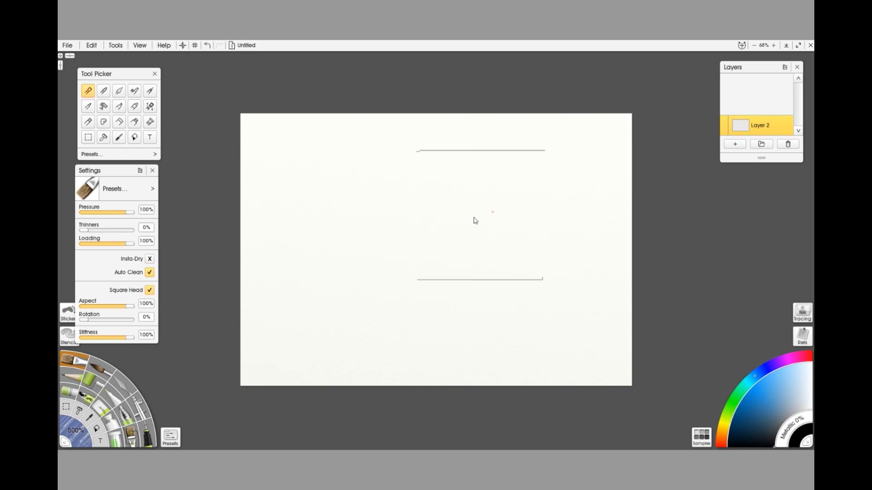
{"action": "left_click_drag", "start_coordinate": [475, 220], "coordinate": [304, 228]}
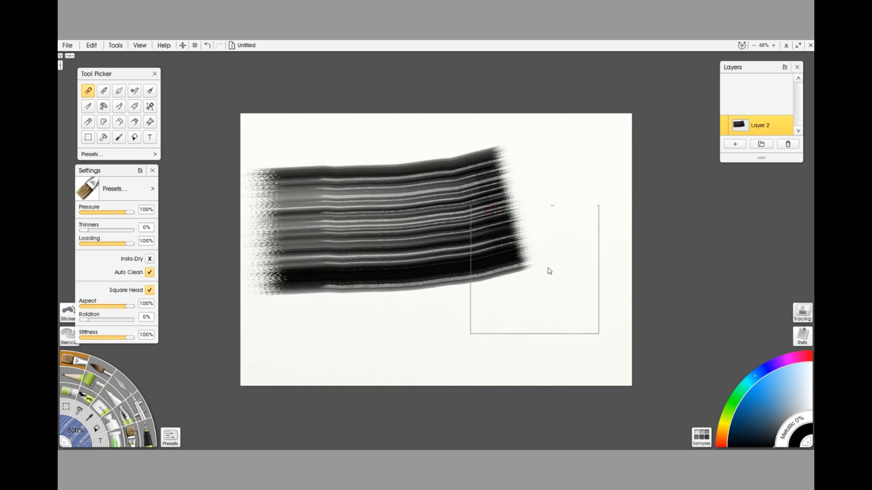
{"action": "left_click", "coordinate": [207, 45]}
{"action": "left_click_drag", "start_coordinate": [436, 187], "coordinate": [432, 285]}
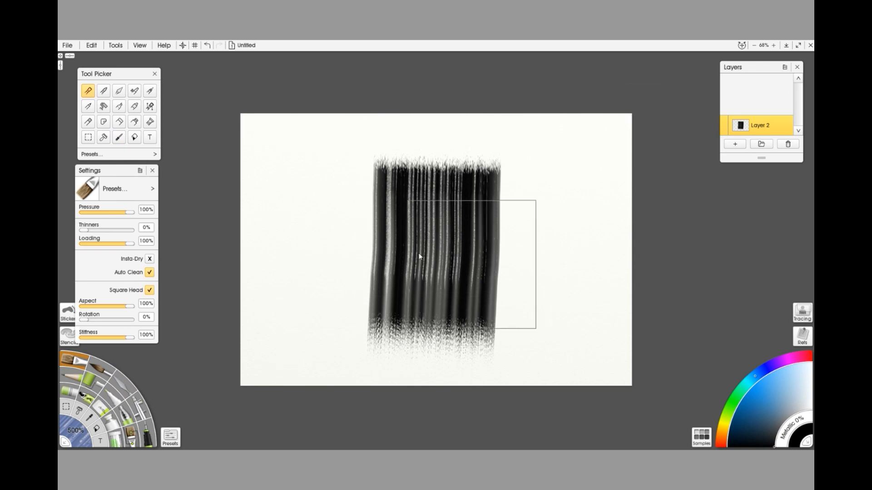
{"action": "left_click", "coordinate": [64, 47]}
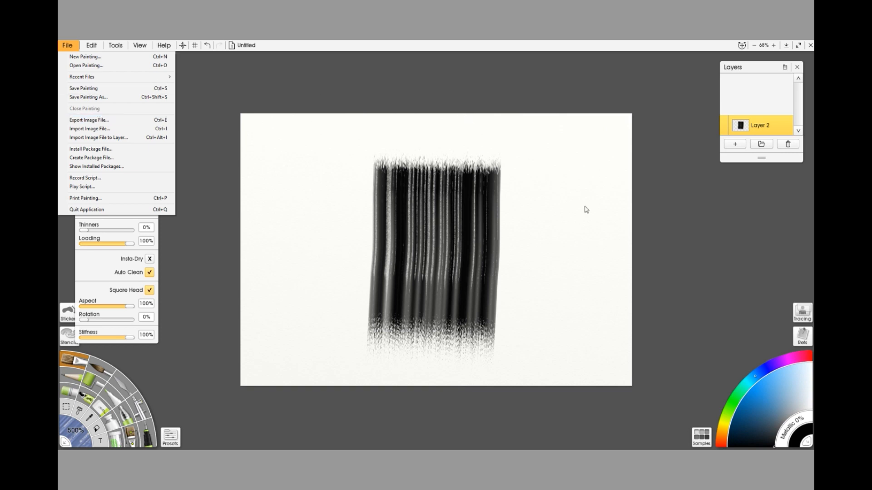
{"action": "left_click", "coordinate": [347, 44]}
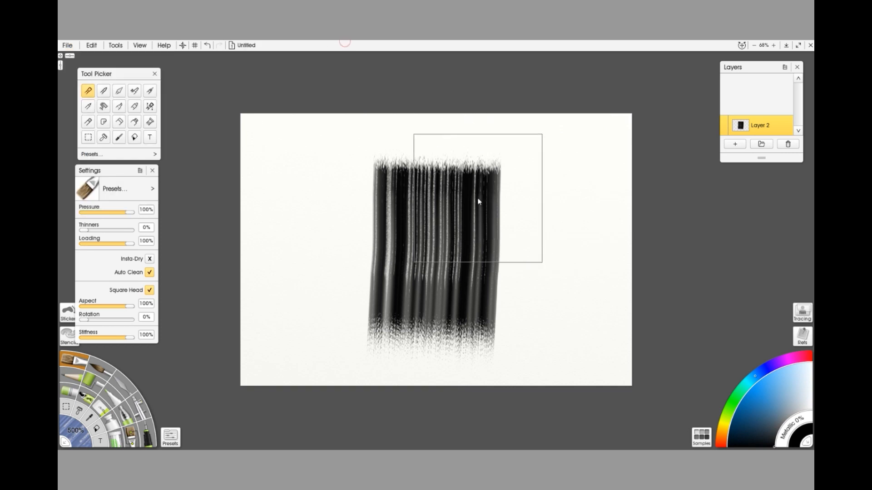